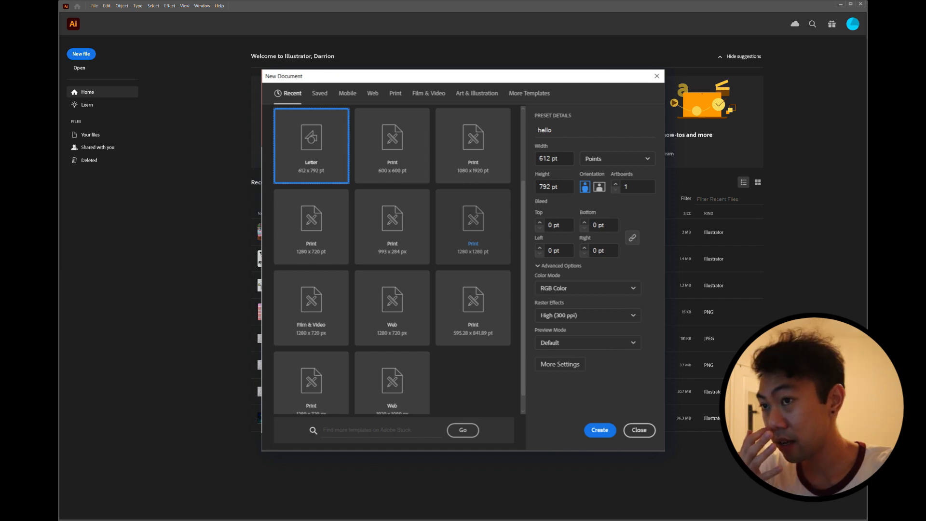
# - Create a Letter document of 612 x 792 pt with one portrait artboard, RGB colour and 300 ppi raster effects
pyautogui.press('Escape')
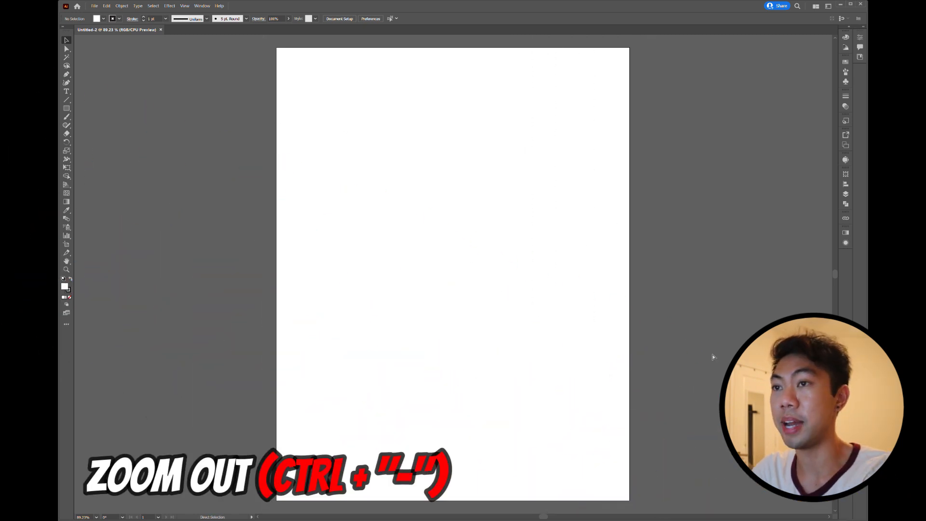
pyautogui.hotkey('ctrl', '-')
pyautogui.hotkey('ctrl', '-')
pyautogui.hotkey('ctrl', '-')
pyautogui.hotkey('ctrl', '-')
pyautogui.hotkey('ctrl', '-')
pyautogui.hotkey('ctrl', '-')
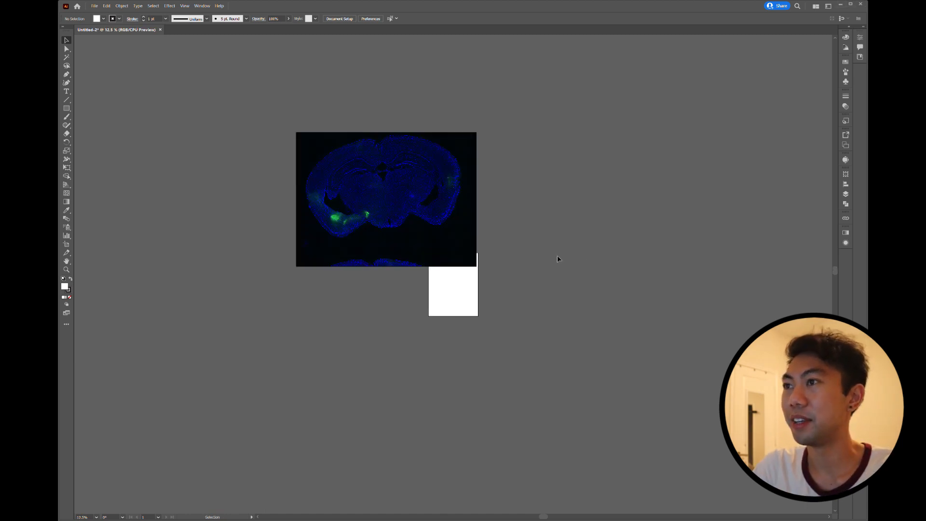
# - Spread the stacked brain-slice images apart into a two-by-two arrangement around the artboard
pyautogui.moveTo(403, 187); pyautogui.dragTo(269, 129)
pyautogui.moveTo(381, 201); pyautogui.dragTo(395, 314)
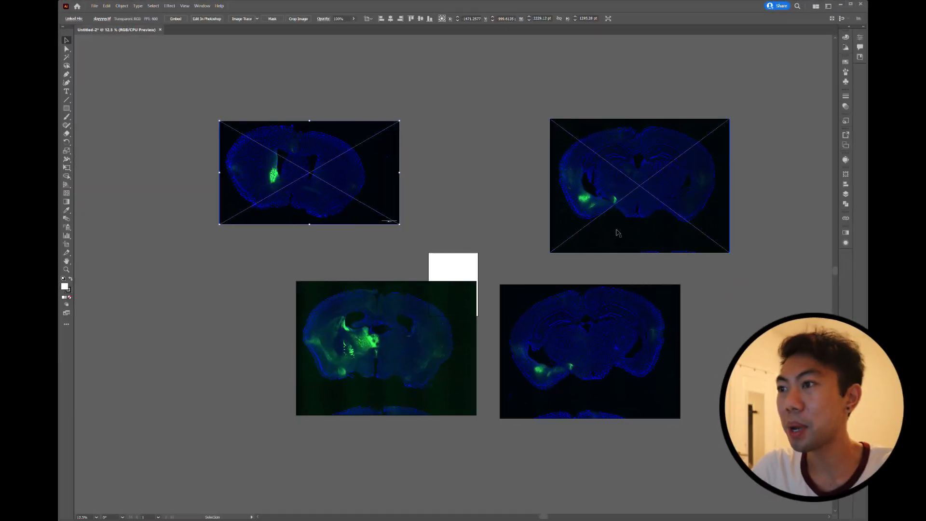
pyautogui.moveTo(409, 311); pyautogui.dragTo(549, 142)
pyautogui.moveTo(671, 178); pyautogui.dragTo(304, 323)
pyautogui.moveTo(569, 352); pyautogui.dragTo(494, 326)
pyautogui.moveTo(291, 358); pyautogui.dragTo(324, 360)
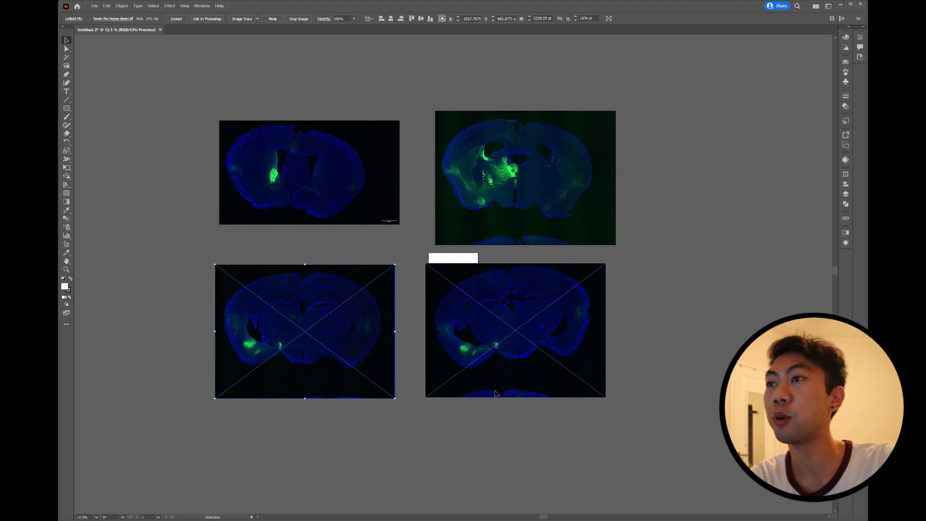
# - Embed all four linked brain-slice images in the document
pyautogui.moveTo(677, 367); pyautogui.dragTo(353, 210)
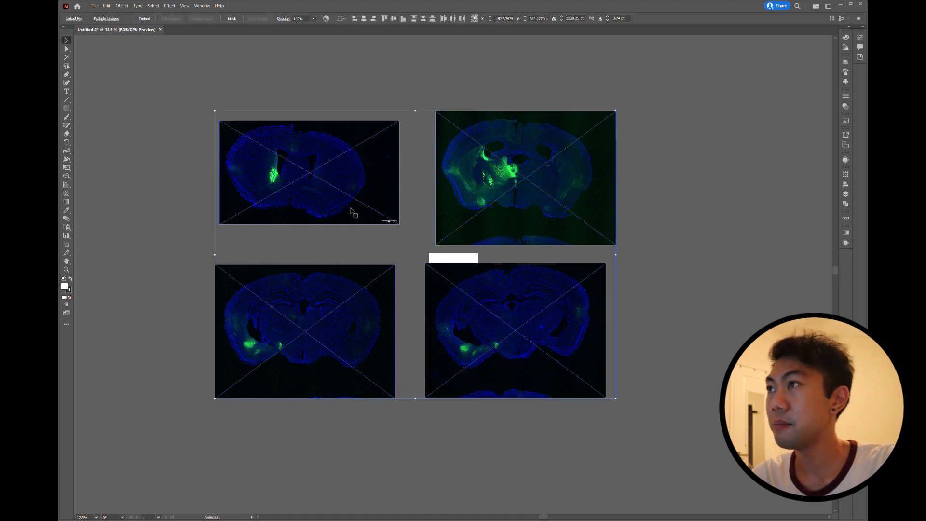
pyautogui.click(144, 18)
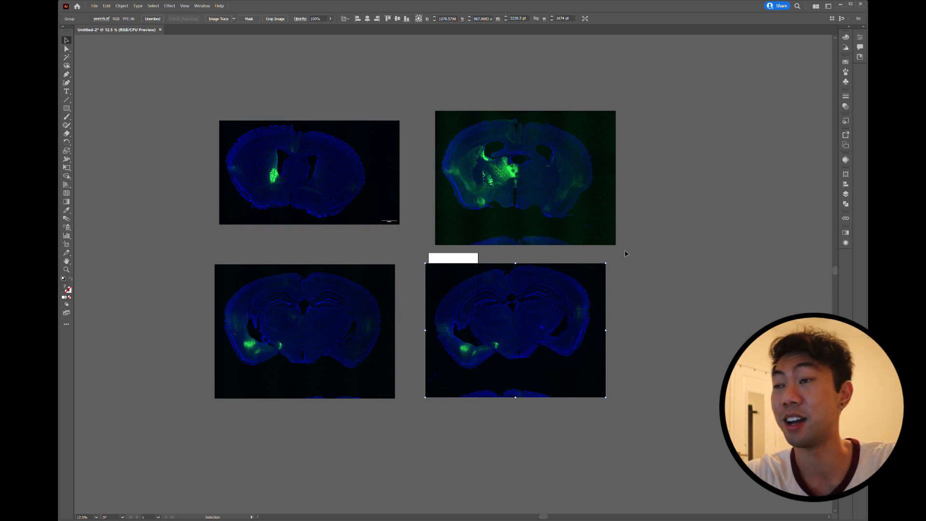
pyautogui.click(625, 253)
# - Try to shrink all four images together by narrowing their width without keeping the proportions
pyautogui.moveTo(245, 130); pyautogui.dragTo(589, 314)
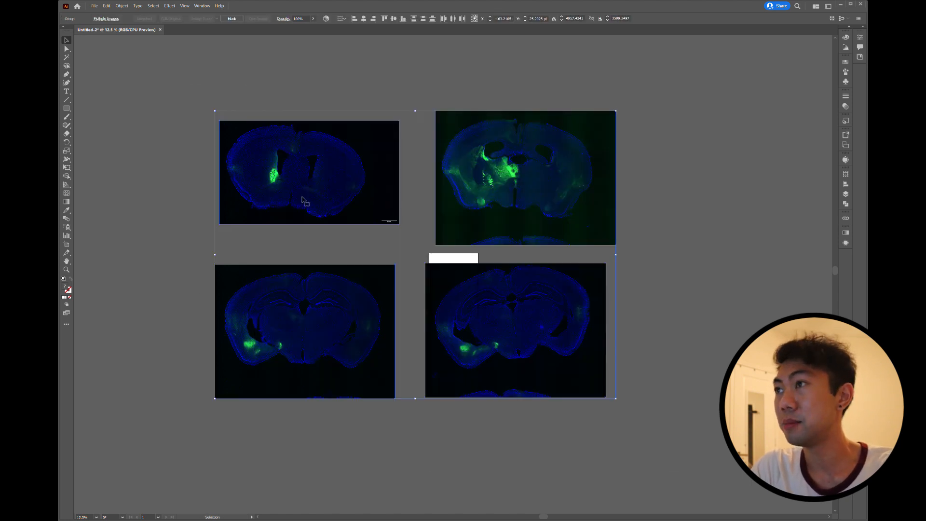
pyautogui.click(174, 96)
pyautogui.moveTo(425, 251); pyautogui.dragTo(619, 368)
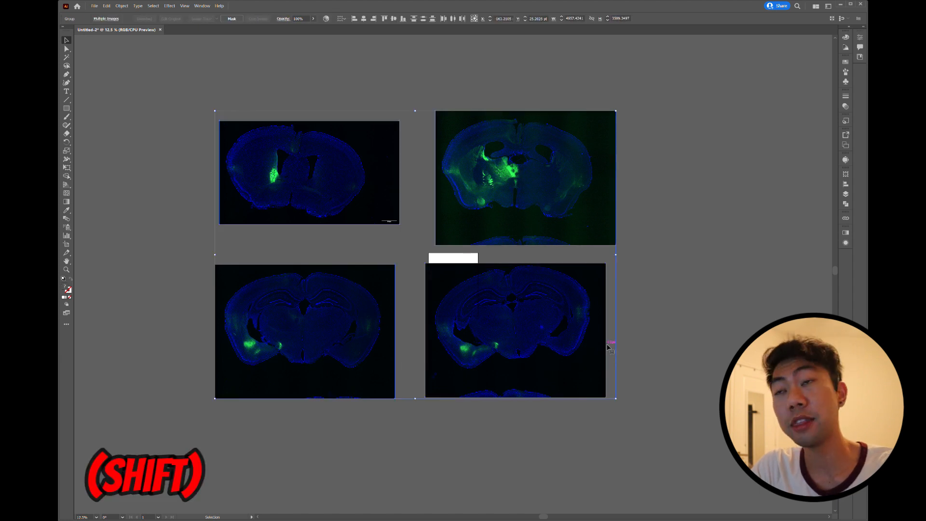
pyautogui.moveTo(614, 114); pyautogui.dragTo(314, 114)
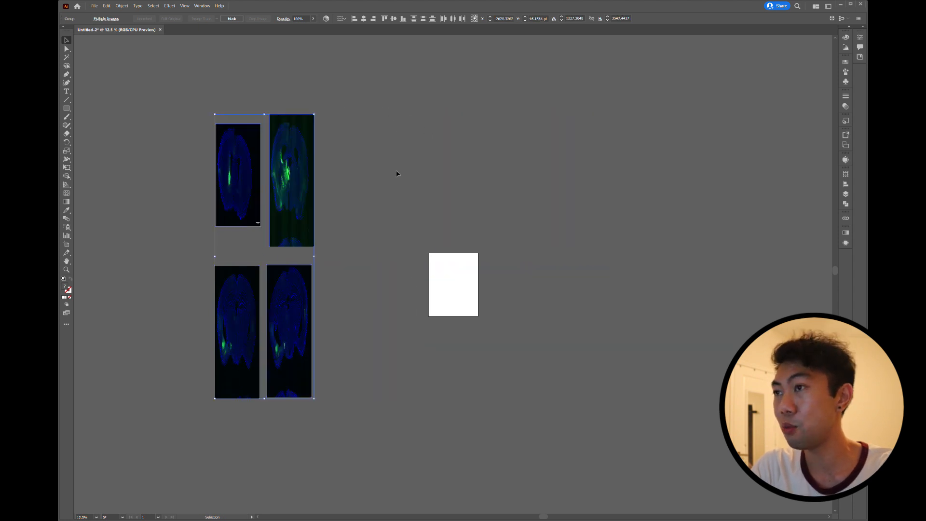
pyautogui.hotkey('ctrl', 'z')
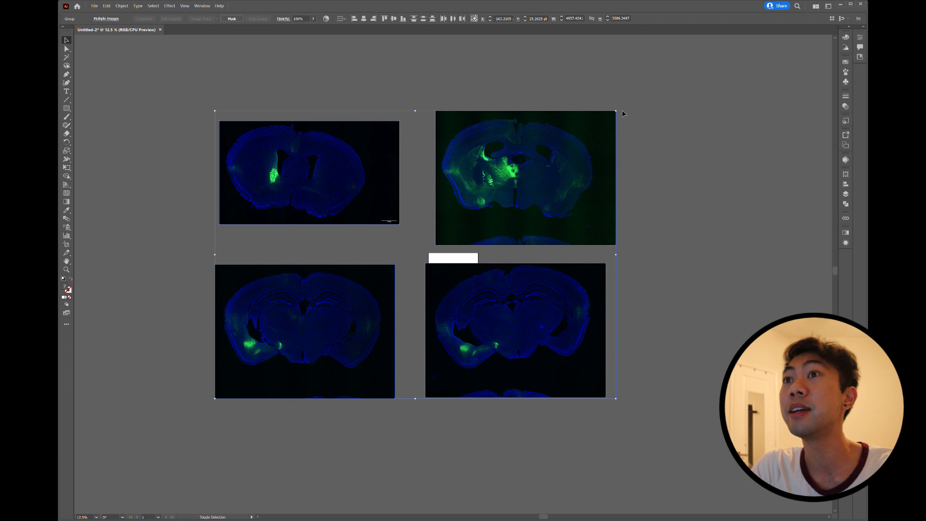
# - Scale the four images down together in proportion and place them on the upper part of the artboard
pyautogui.moveTo(617, 112); pyautogui.dragTo(386, 262)
pyautogui.click(622, 335)
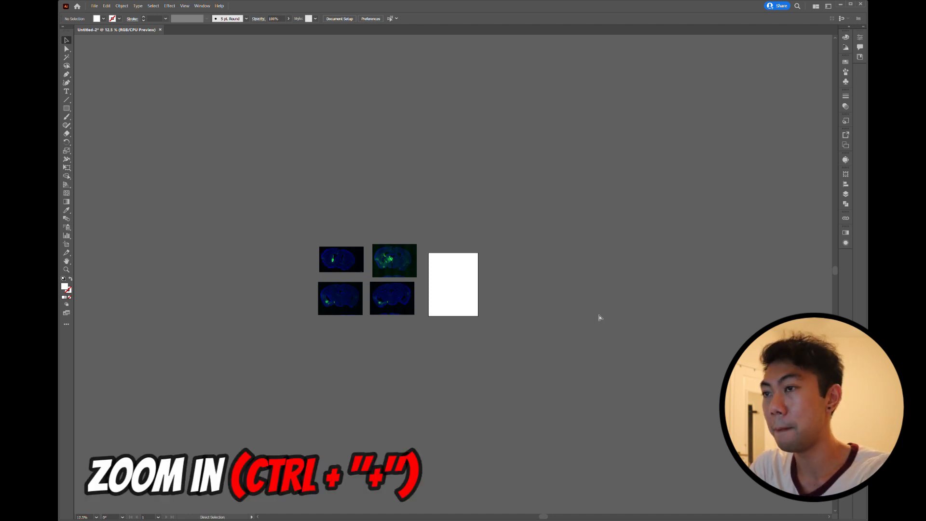
pyautogui.hotkey('ctrl', '+')
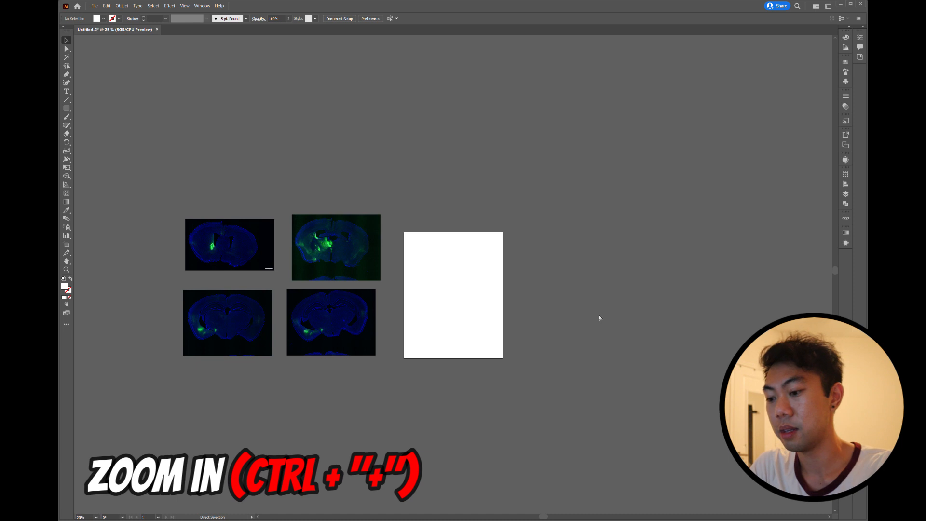
pyautogui.hotkey('ctrl', '+')
pyautogui.moveTo(150, 237); pyautogui.dragTo(373, 226)
pyautogui.moveTo(583, 192); pyautogui.dragTo(474, 251)
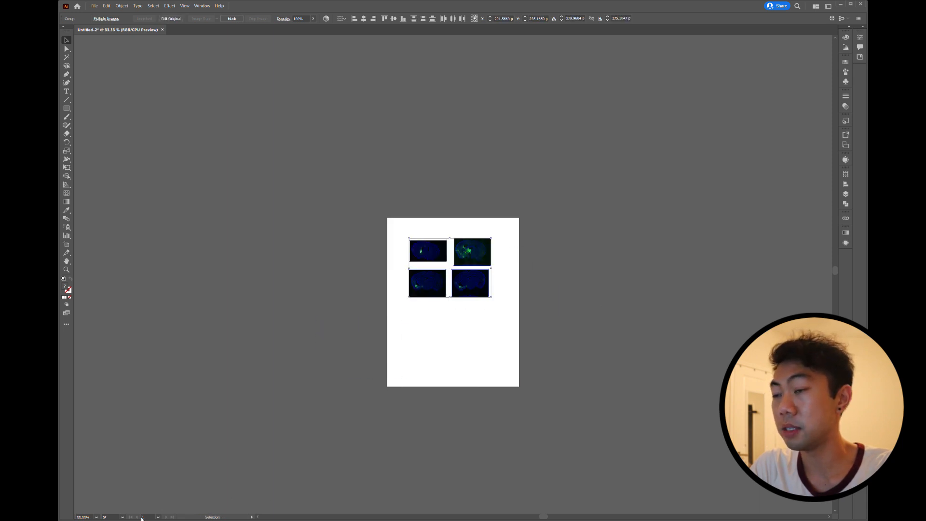
# - Try to shift the four images together toward the artboard's upper-left corner
pyautogui.hotkey('ctrl', '+')
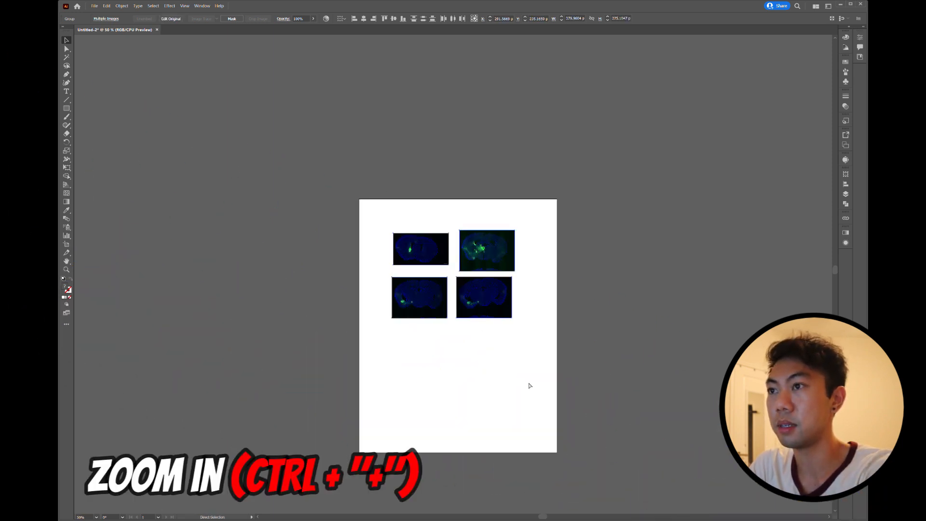
pyautogui.hotkey('ctrl', '+')
pyautogui.moveTo(582, 393); pyautogui.dragTo(355, 168)
pyautogui.moveTo(495, 232); pyautogui.dragTo(461, 207)
pyautogui.click(581, 243)
pyautogui.hotkey('ctrl', 'z')
# - Move the four images together to the artboard's upper-left corner and enlarge them proportionally to about twice their size
pyautogui.click(589, 326)
pyautogui.moveTo(577, 374); pyautogui.dragTo(358, 194)
pyautogui.moveTo(428, 248); pyautogui.dragTo(396, 211)
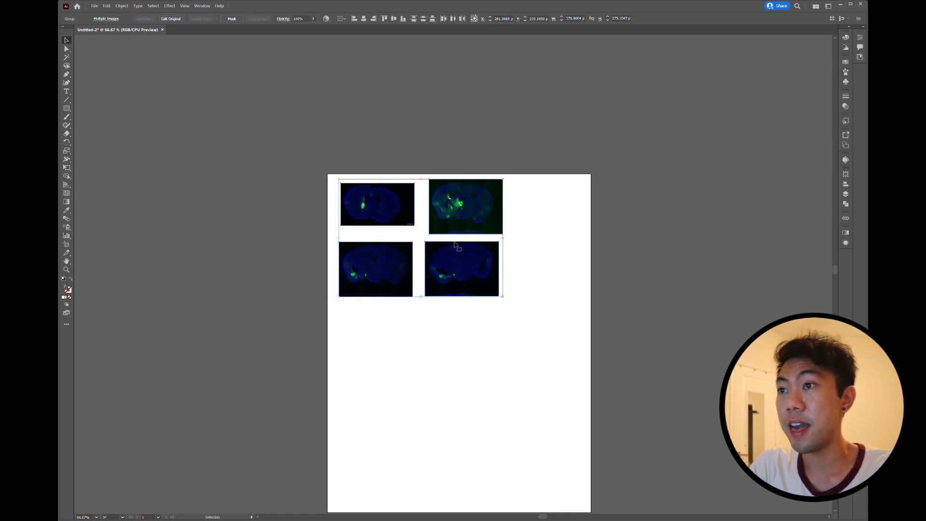
pyautogui.moveTo(505, 300); pyautogui.dragTo(668, 415)
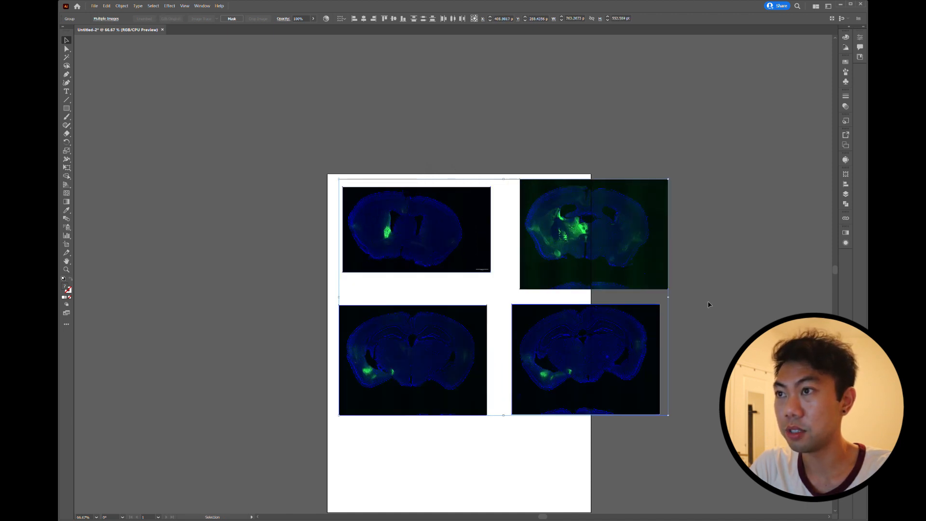
pyautogui.click(731, 311)
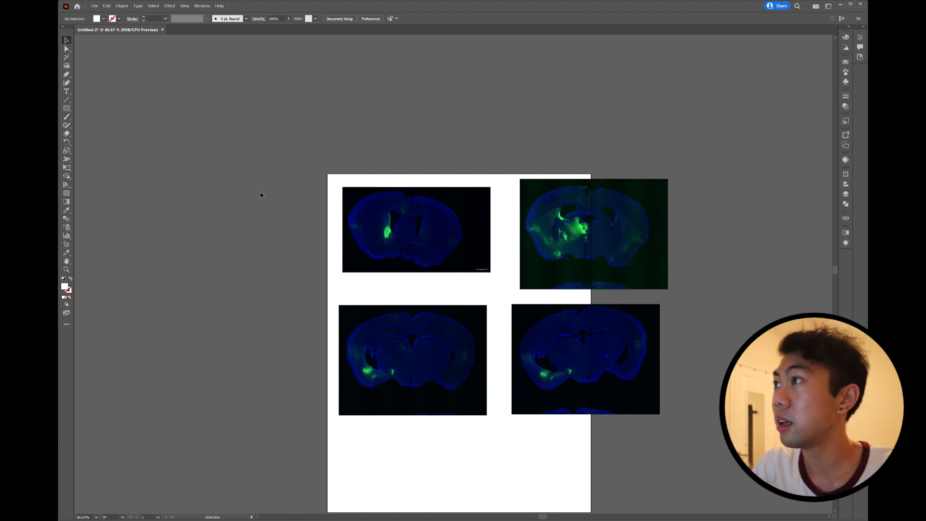
# - Draw a white rectangle about 305 x 208 pt beside the upper-left image and move it above the artboard
pyautogui.click(66, 109)
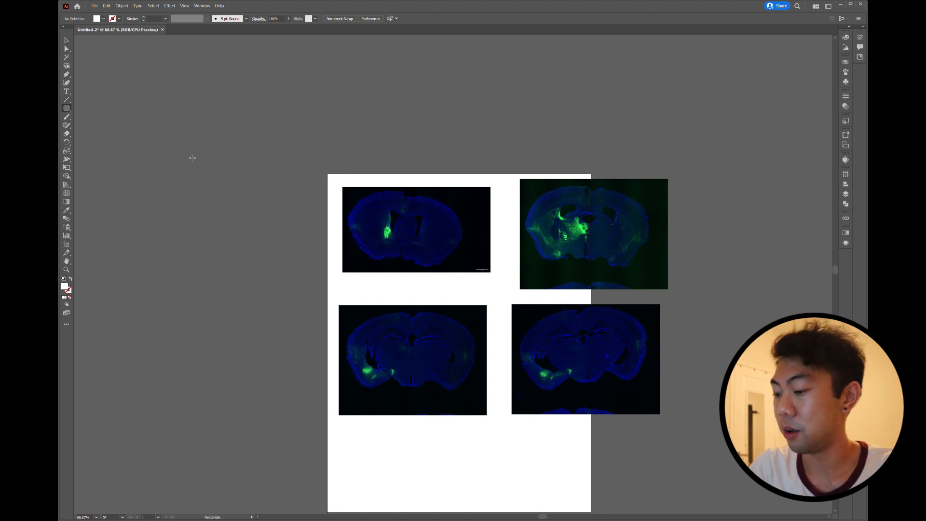
pyautogui.moveTo(214, 187); pyautogui.dragTo(342, 271)
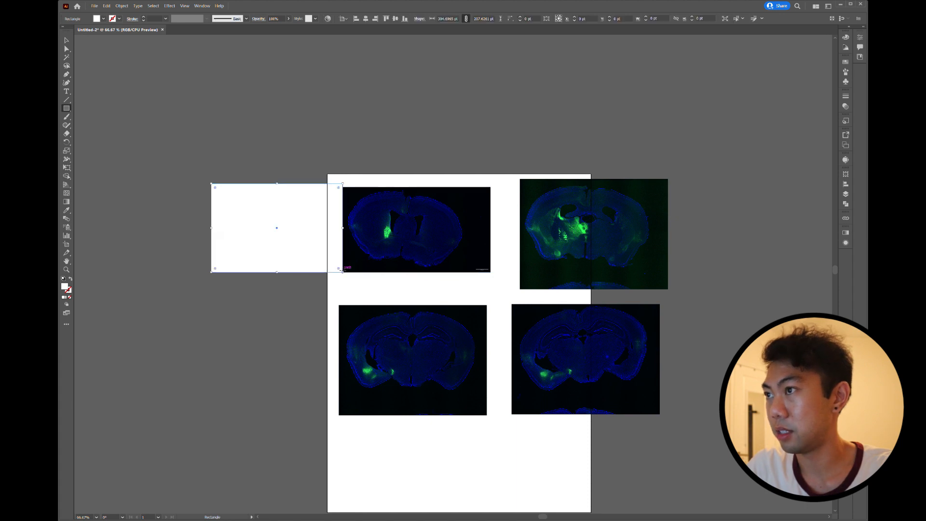
pyautogui.press('v')
pyautogui.moveTo(259, 230)
pyautogui.mouseDown()
pyautogui.moveTo(306, 242)
pyautogui.moveTo(389, 233)
pyautogui.moveTo(426, 118)
pyautogui.mouseUp()
pyautogui.click(619, 230)
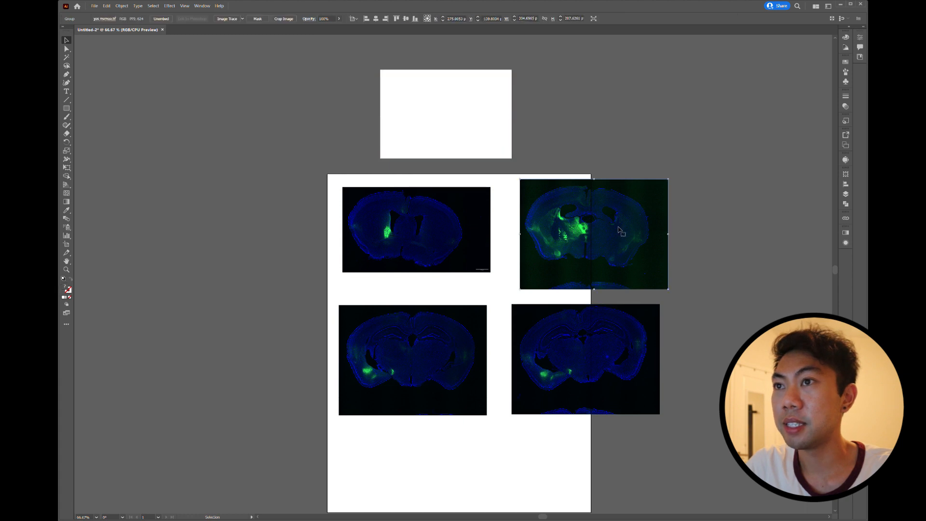
# - Enlarge the rectangle to about 349 x 239 pt to cover the lower-right brain slice, and set it beside the artboard
pyautogui.moveTo(455, 105); pyautogui.dragTo(586, 346)
pyautogui.moveTo(642, 311); pyautogui.dragTo(660, 296)
pyautogui.moveTo(635, 339); pyautogui.dragTo(590, 345)
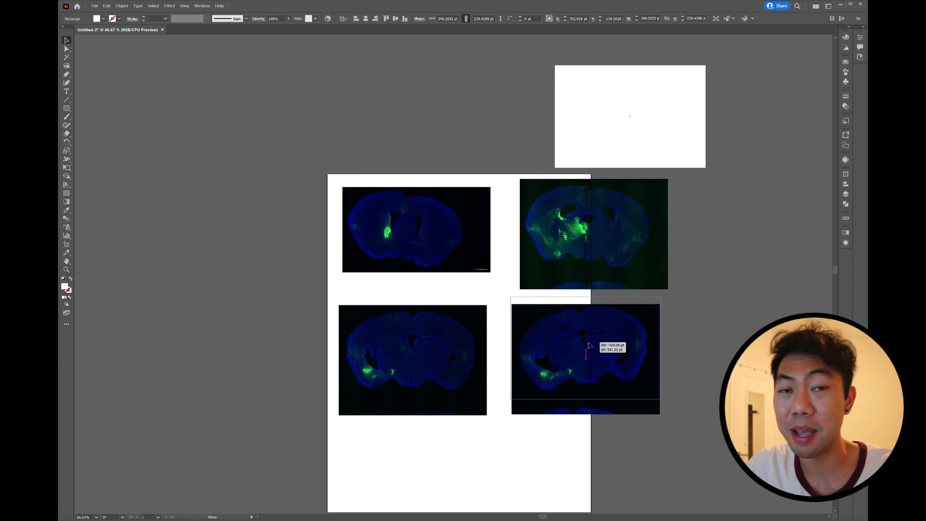
pyautogui.moveTo(588, 345); pyautogui.dragTo(253, 171)
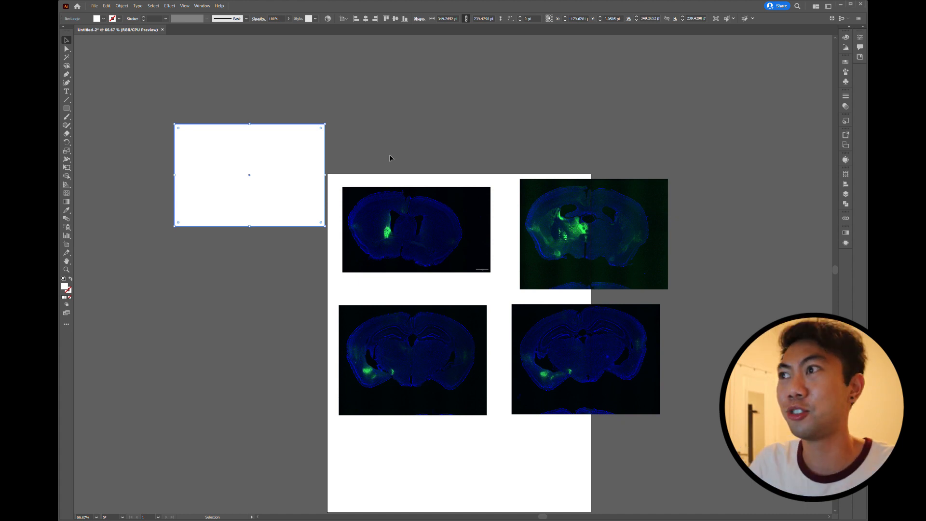
pyautogui.click(460, 142)
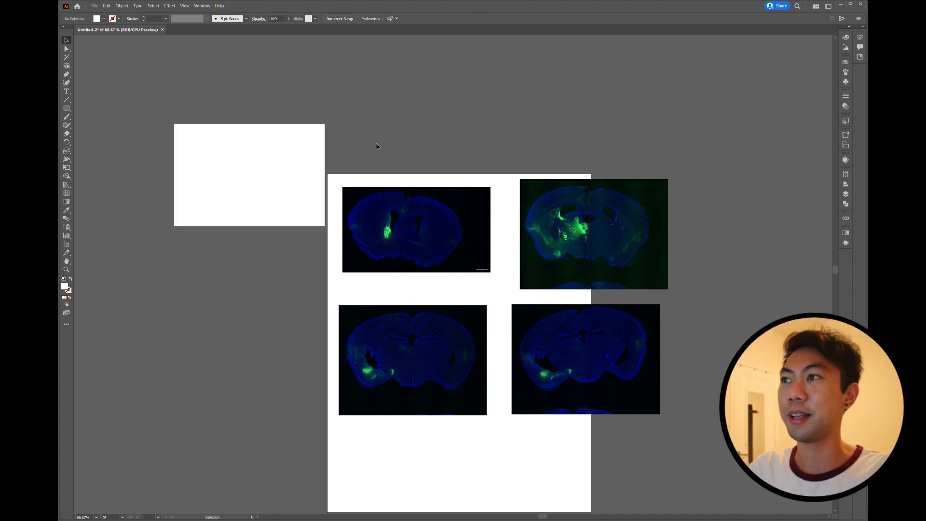
# - Set the white rectangle's opacity to 50% and move it into the empty area left of the artboard
pyautogui.moveTo(564, 201); pyautogui.dragTo(484, 100)
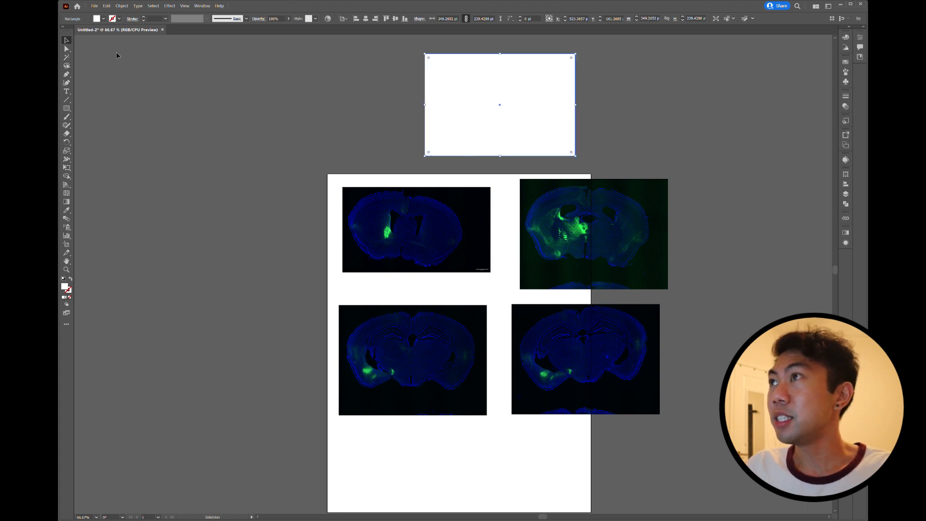
pyautogui.click(284, 20)
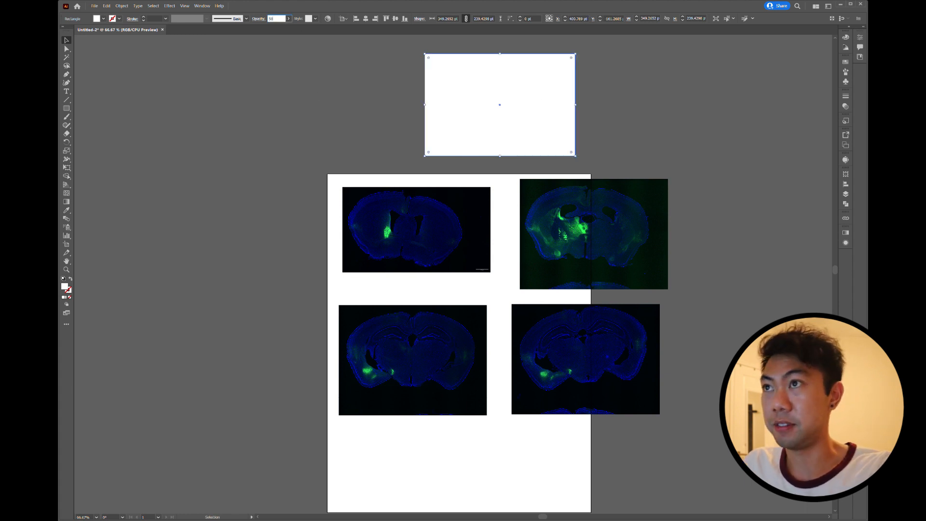
pyautogui.press('Return')
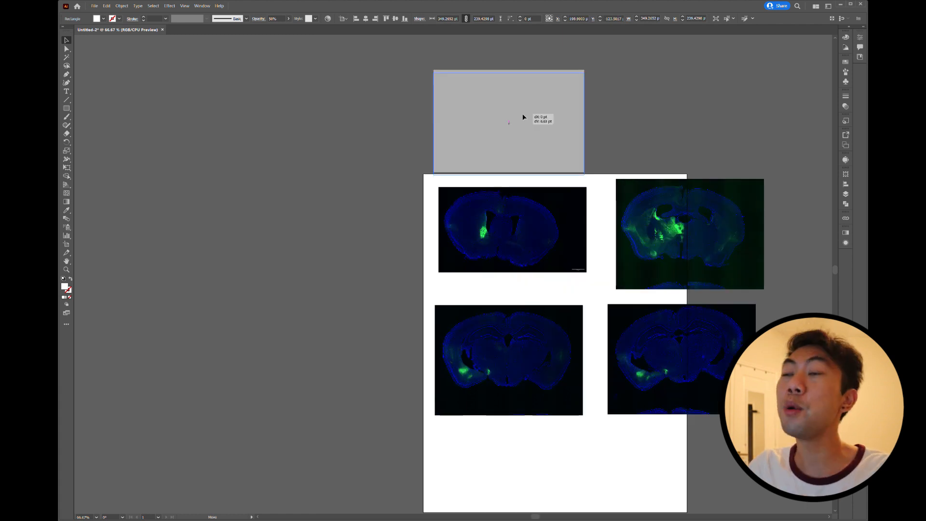
pyautogui.moveTo(527, 102); pyautogui.dragTo(385, 128)
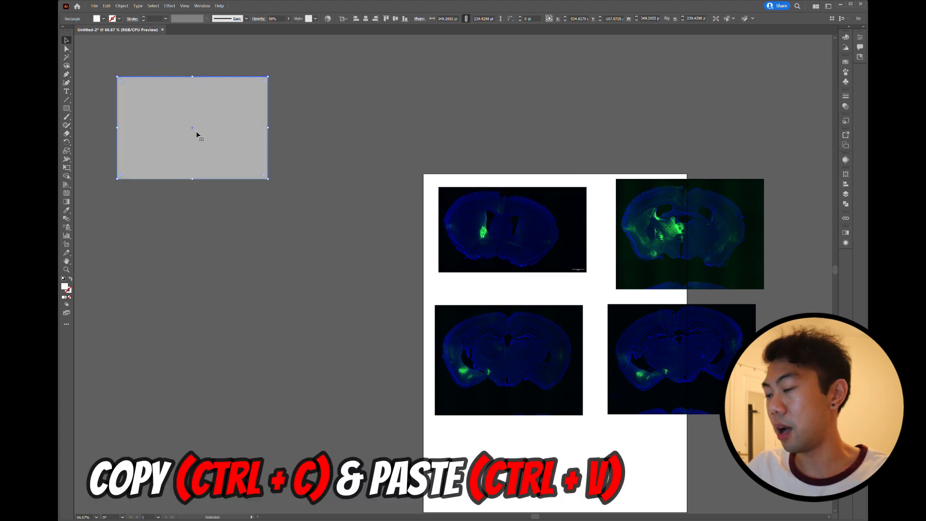
# - Duplicate the semi-transparent rectangle until there are four, laid out in two rows of two
pyautogui.hotkey('ctrl', 'c')
pyautogui.hotkey('ctrl', 'v')
pyautogui.moveTo(469, 265); pyautogui.dragTo(387, 118)
pyautogui.keyDown('shift'); pyautogui.click(203, 130); pyautogui.keyUp('shift')
pyautogui.hotkey('ctrl', 'c')
pyautogui.hotkey('ctrl', 'v')
# - Nudge the upper-left brain-slice image slightly above the lower-left one
pyautogui.click(471, 226)
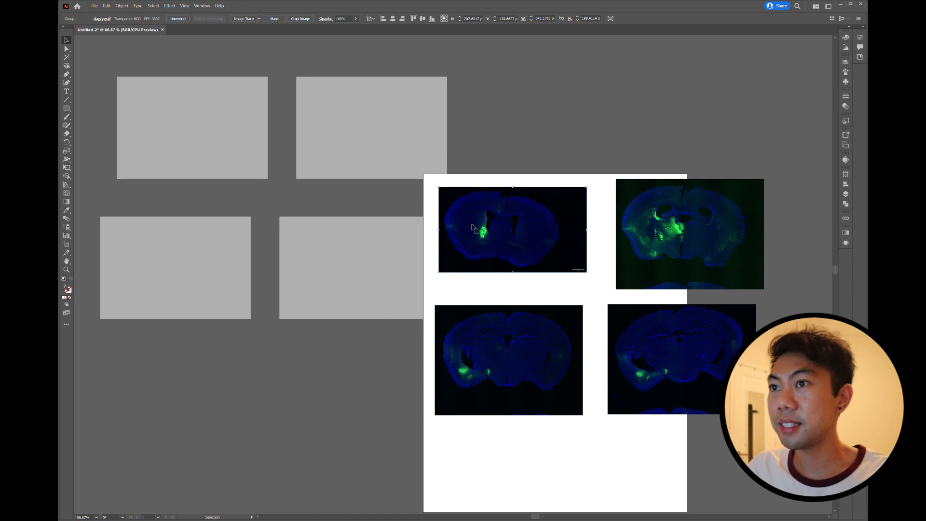
pyautogui.moveTo(563, 239); pyautogui.dragTo(558, 242)
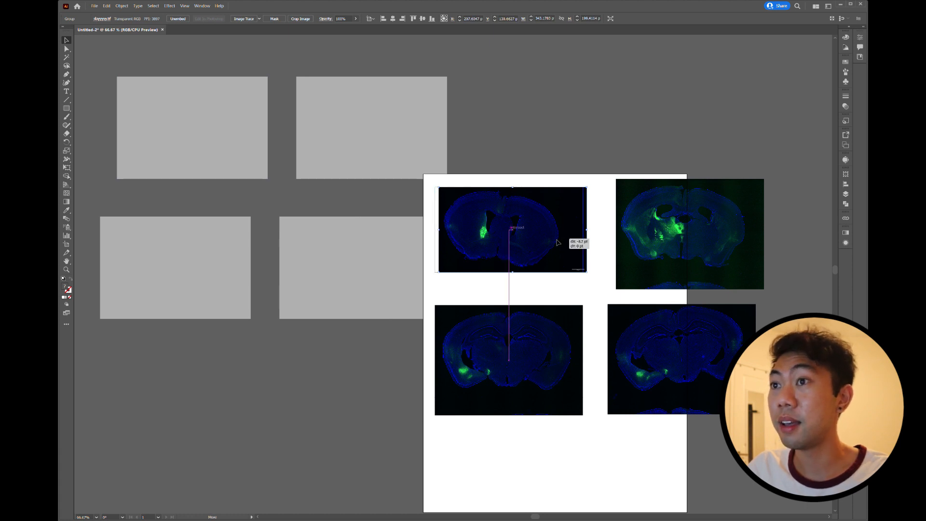
pyautogui.click(585, 292)
# - Set up the Line Segment tool with no fill and a black stroke at the 500 µm scale bar of the upper-left image
pyautogui.hotkey('ctrl', '+')
pyautogui.hotkey('ctrl', '+')
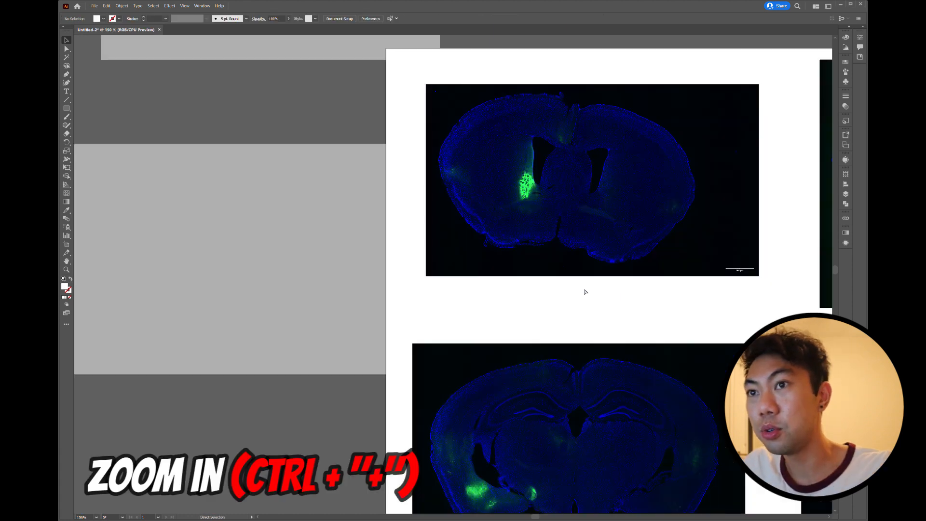
pyautogui.hotkey('ctrl', '+')
pyautogui.hscroll(6, 583, 290)
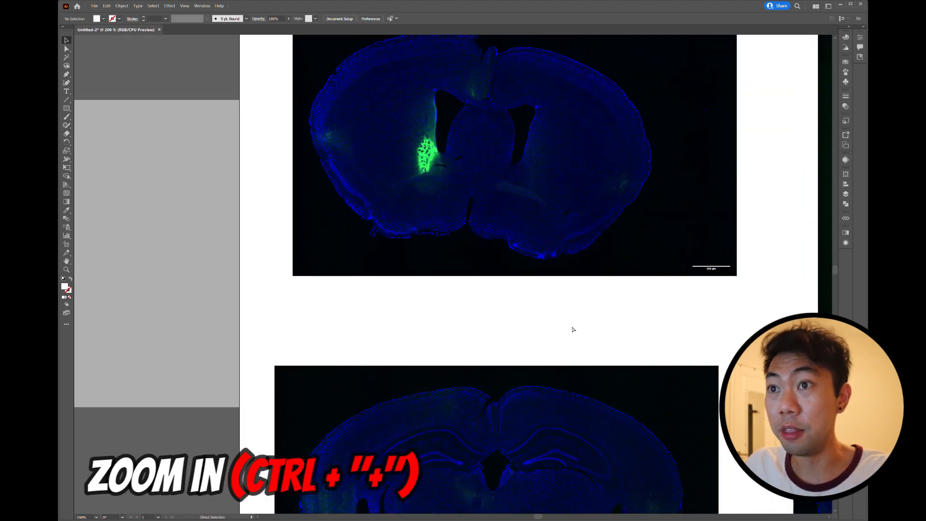
pyautogui.hscroll(2, 575, 362)
pyautogui.hotkey('ctrl', '+')
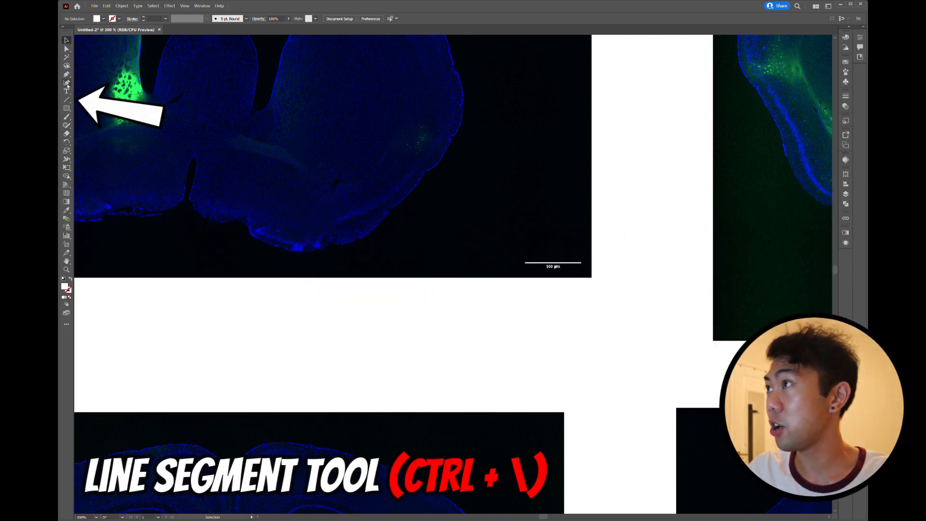
pyautogui.click(67, 100)
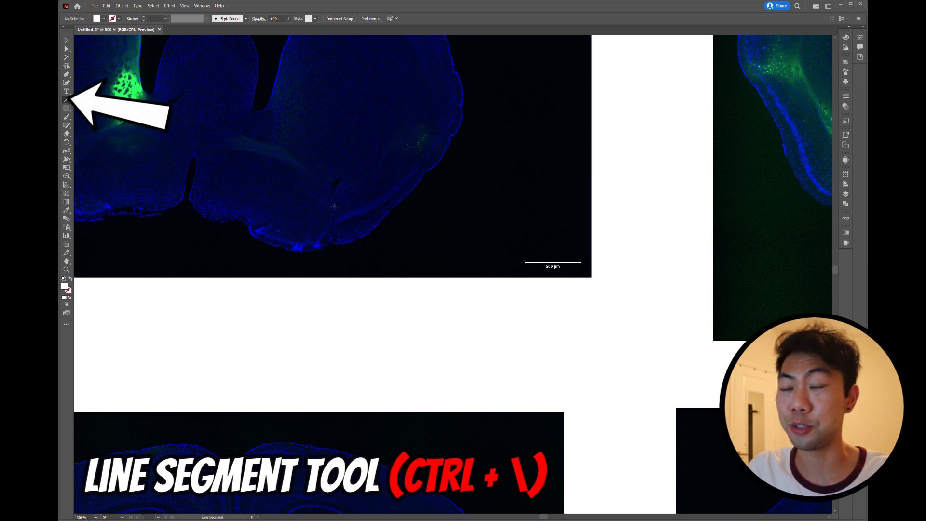
pyautogui.click(96, 21)
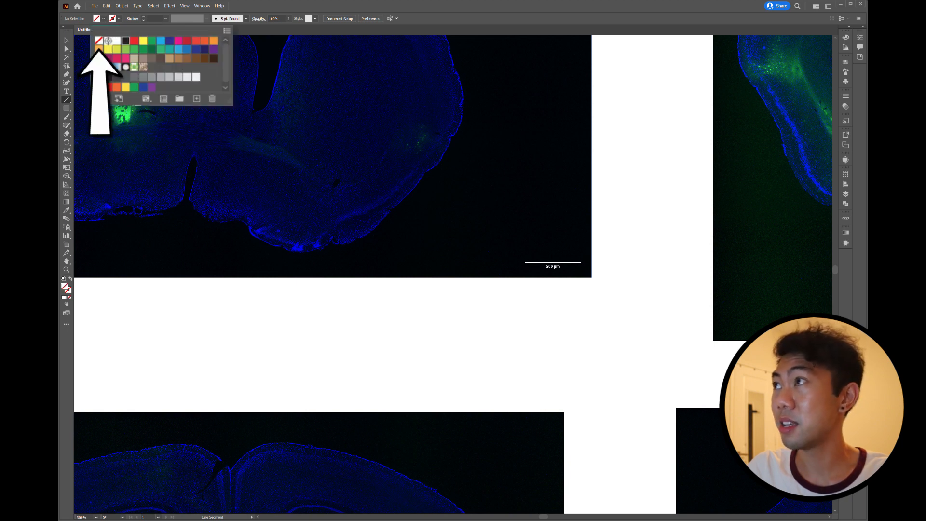
pyautogui.click(115, 18)
pyautogui.click(143, 41)
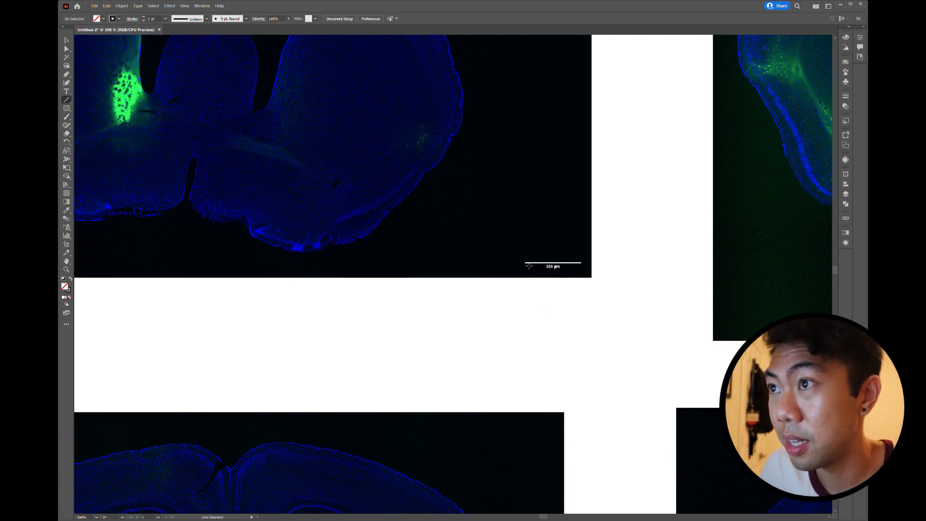
# - Draw a horizontal black line matching the 500 µm scale bar's length and place it just below the upper-left image
pyautogui.moveTo(529, 265); pyautogui.dragTo(560, 310)
pyautogui.press('v')
pyautogui.hotkey('ctrl', '-')
pyautogui.hotkey('ctrl', '-')
pyautogui.hotkey('ctrl', '-')
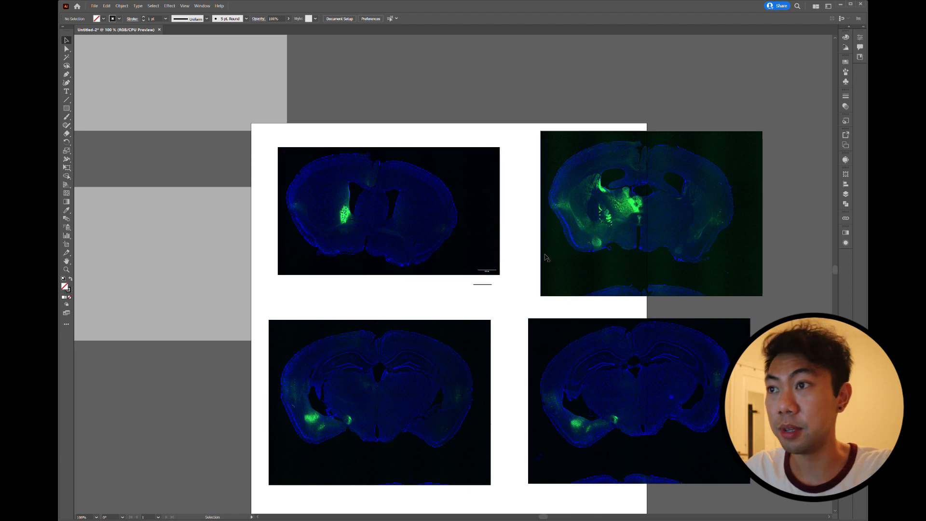
# - Scale the four brain-slice images and the scale bar line down together, keeping their proportions
pyautogui.moveTo(527, 307); pyautogui.dragTo(428, 232)
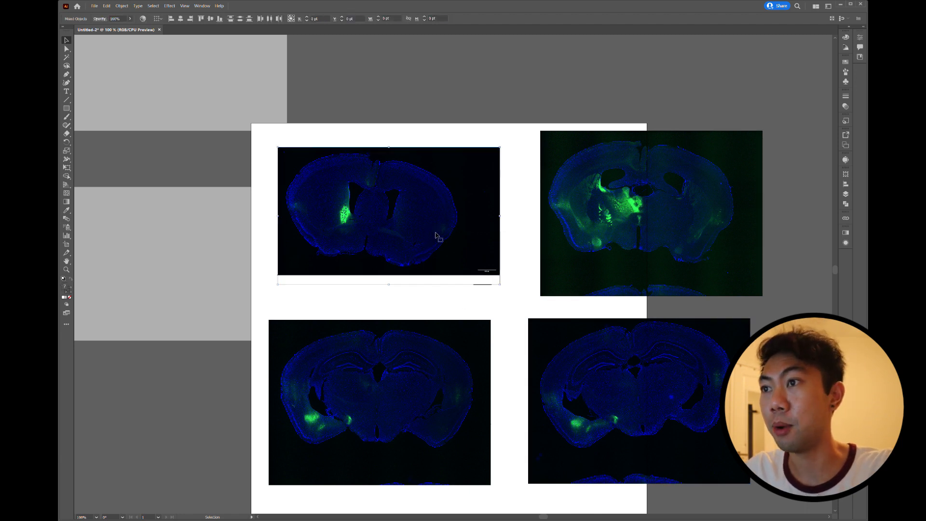
pyautogui.moveTo(765, 471); pyautogui.dragTo(414, 183)
pyautogui.moveTo(762, 131); pyautogui.dragTo(742, 145)
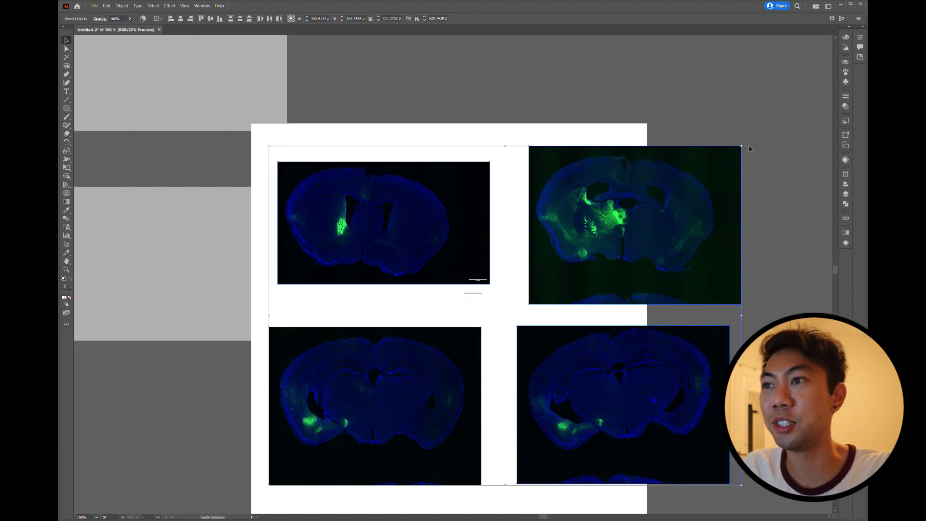
pyautogui.moveTo(746, 149); pyautogui.dragTo(728, 157)
# - Move the black scale bar line off the images into the empty area above the artboard
pyautogui.moveTo(467, 299); pyautogui.dragTo(622, 89)
pyautogui.click(766, 160)
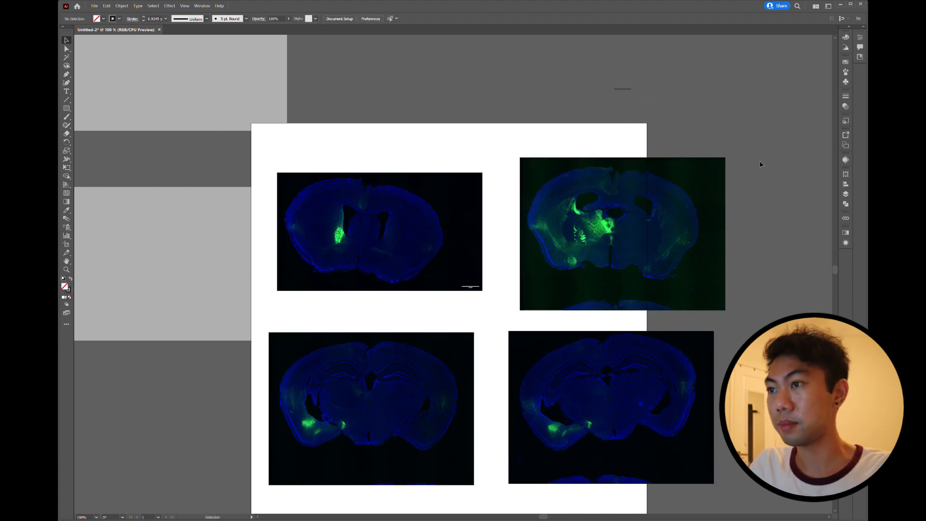
pyautogui.hotkey('ctrl', '-')
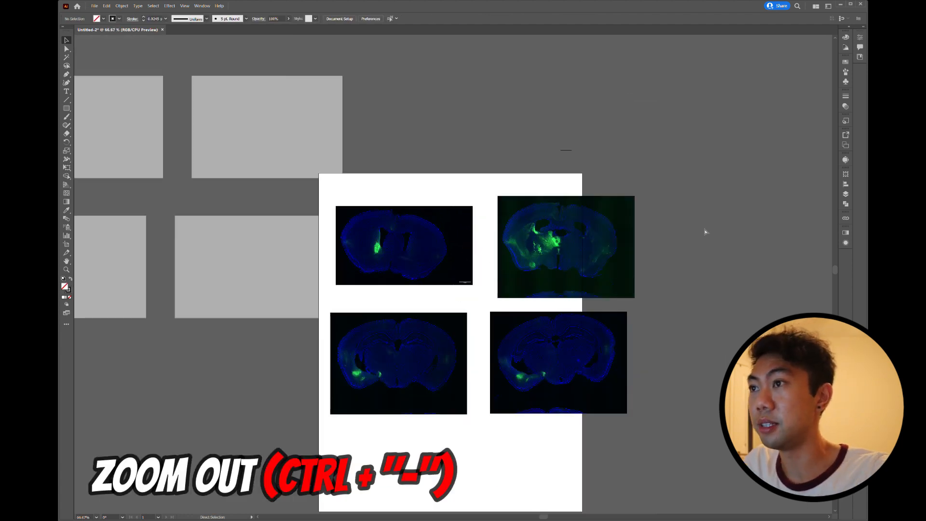
pyautogui.hotkey('ctrl', '-')
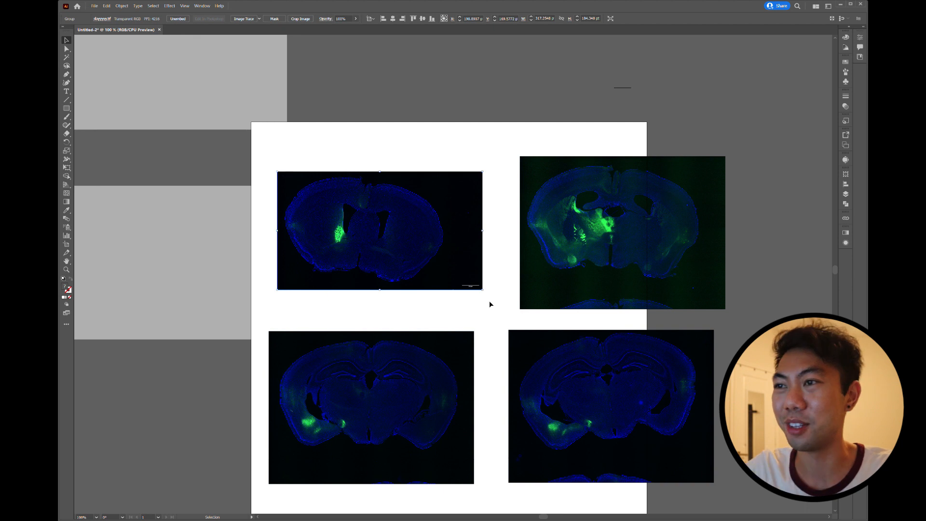
# - Straighten the brains by rotating the upper-left image counterclockwise, the upper-right slightly counterclockwise and the lower-right clockwise
pyautogui.moveTo(486, 296); pyautogui.dragTo(498, 273)
pyautogui.click(610, 265)
pyautogui.moveTo(729, 314); pyautogui.dragTo(732, 310)
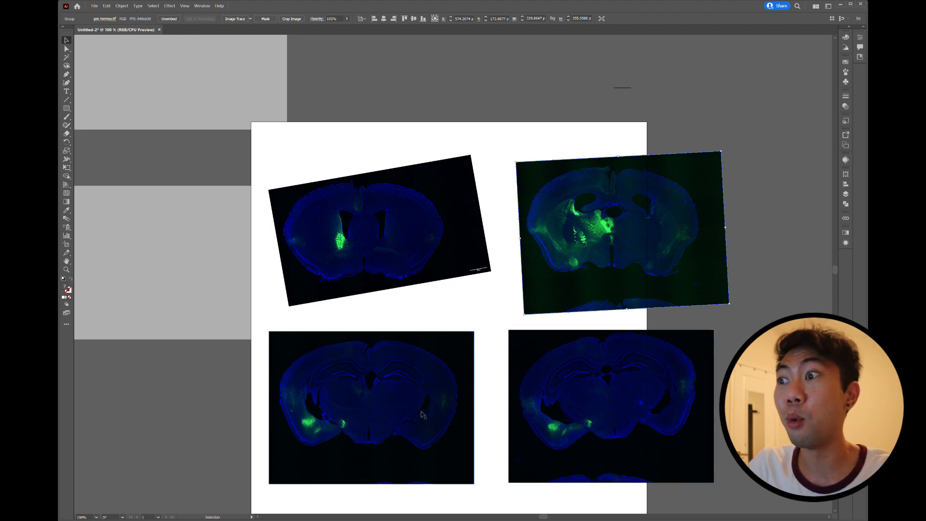
pyautogui.click(423, 415)
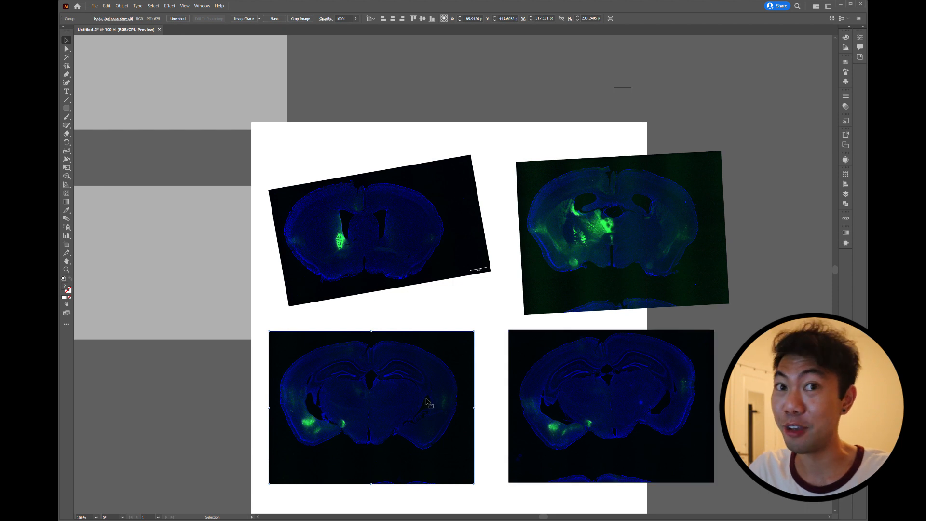
pyautogui.click(628, 425)
pyautogui.moveTo(719, 487); pyautogui.dragTo(705, 505)
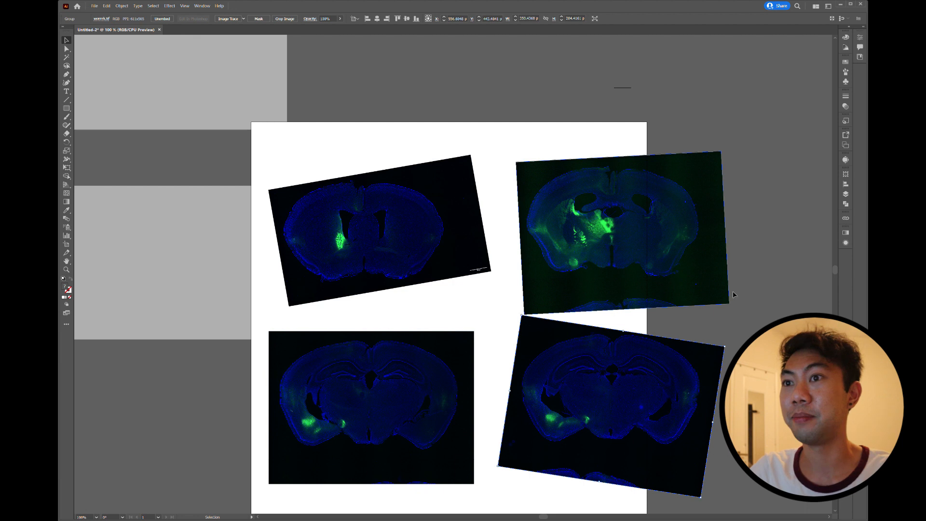
# - Scale all the images, rectangles and the scale bar line down together proportionally
pyautogui.moveTo(186, 234); pyautogui.dragTo(380, 220)
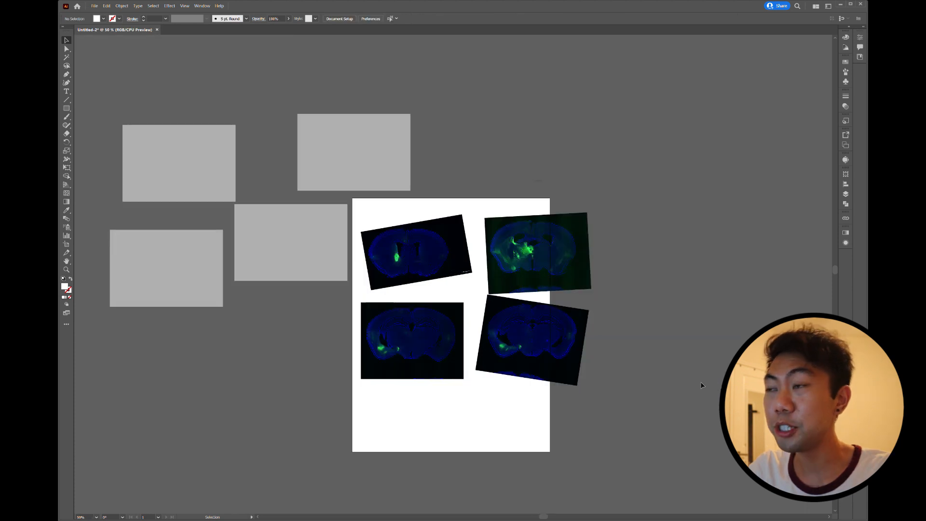
pyautogui.hotkey('ctrl', 'a')
pyautogui.moveTo(597, 117); pyautogui.dragTo(452, 198)
pyautogui.moveTo(272, 248); pyautogui.dragTo(336, 142)
pyautogui.click(670, 179)
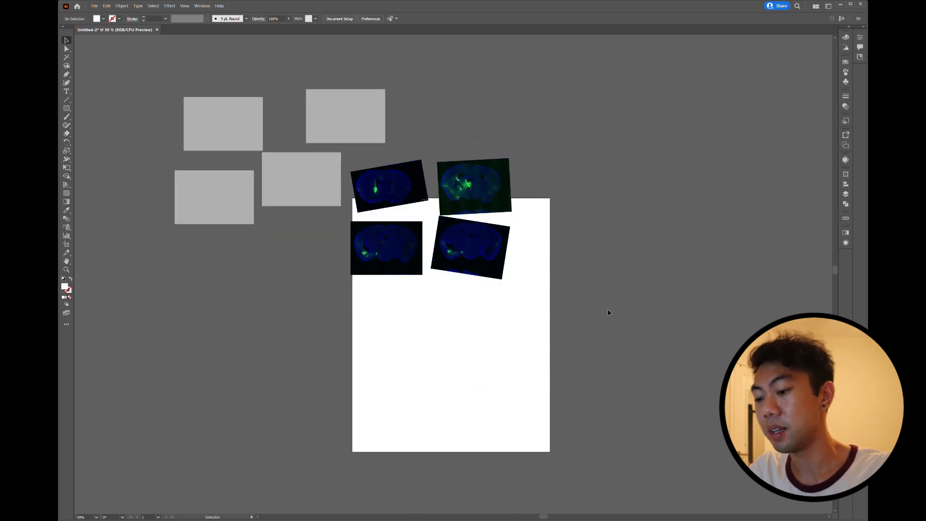
# - Move the four brain-slice images down together so they sit fully within the artboard
pyautogui.hotkey('ctrl', '+')
pyautogui.hotkey('ctrl', '+')
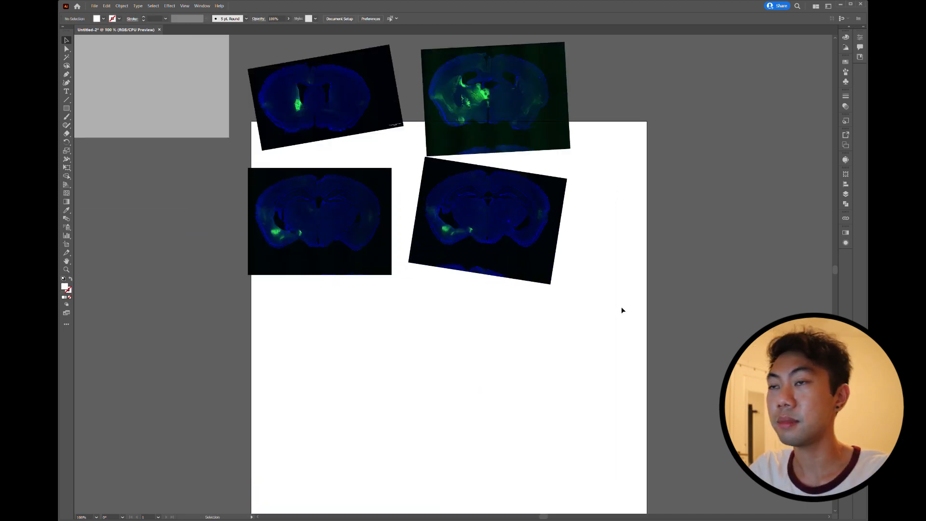
pyautogui.scroll(1, 624, 332)
pyautogui.moveTo(632, 355); pyautogui.dragTo(304, 80)
pyautogui.moveTo(320, 138); pyautogui.dragTo(355, 269)
pyautogui.click(755, 233)
pyautogui.scroll(2, 615, 248)
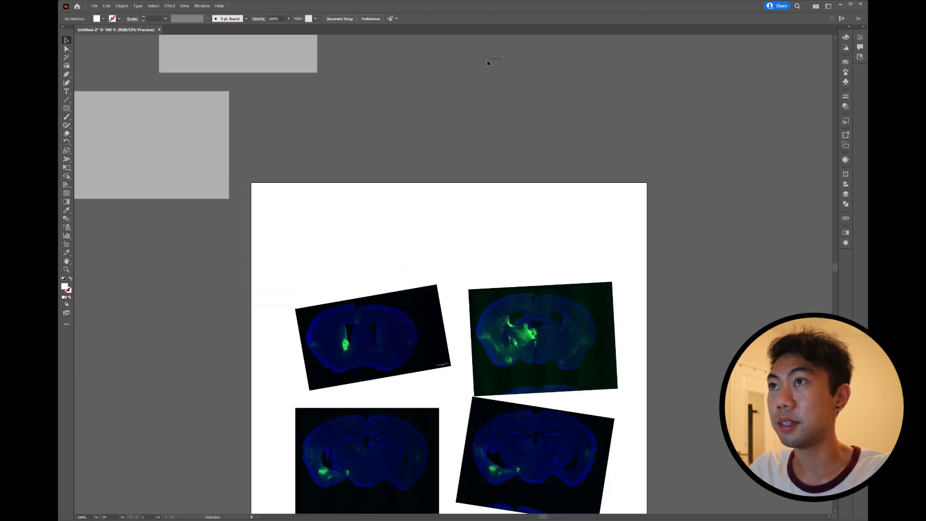
# - Set the stroke weight of the scale bar line above the artboard to 5 pt
pyautogui.moveTo(545, 87); pyautogui.dragTo(498, 64)
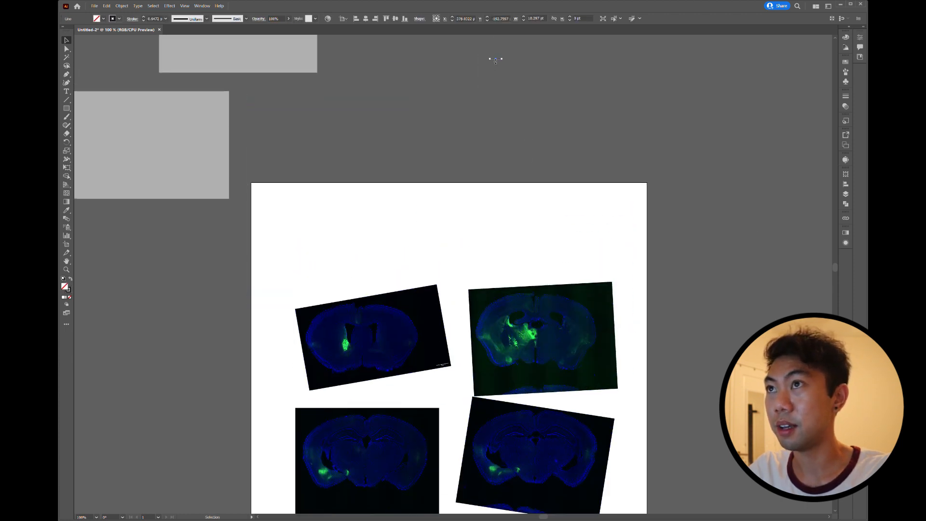
pyautogui.scroll(1, 495, 61)
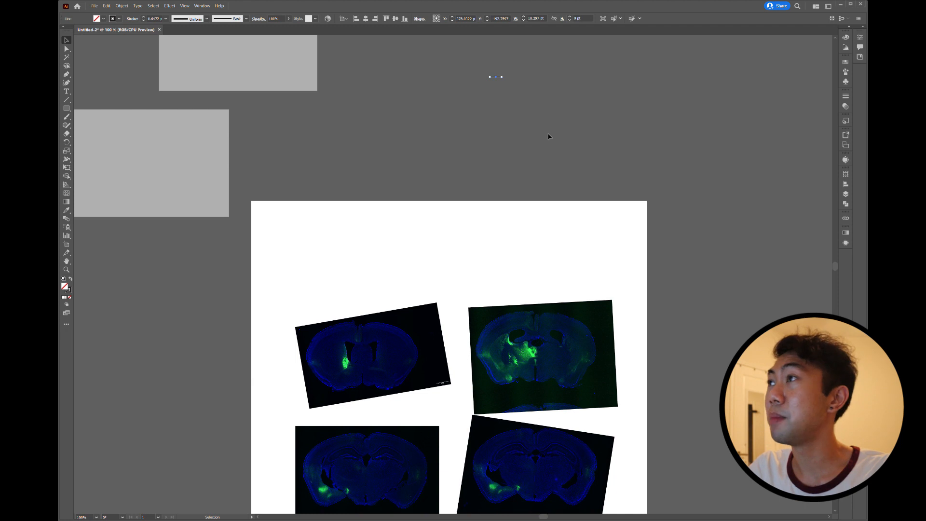
pyautogui.click(155, 19)
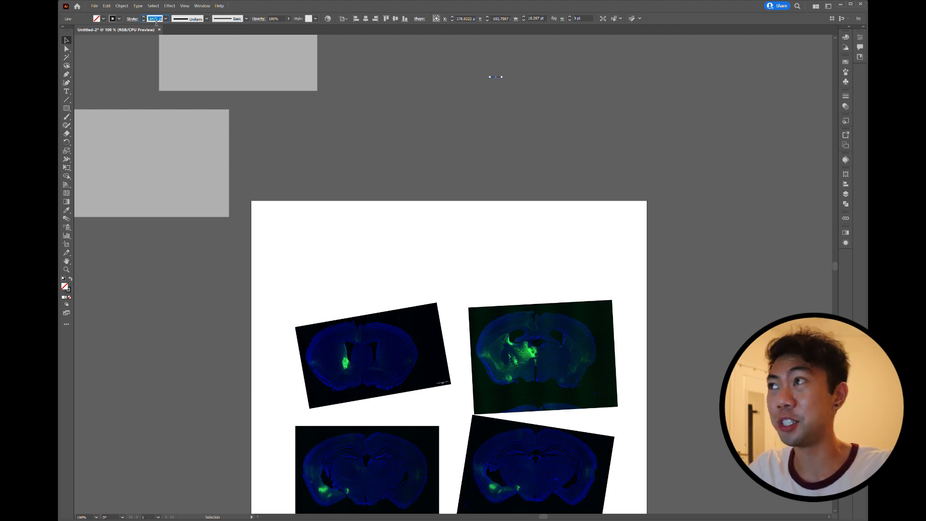
pyautogui.write('5')
pyautogui.press('Return')
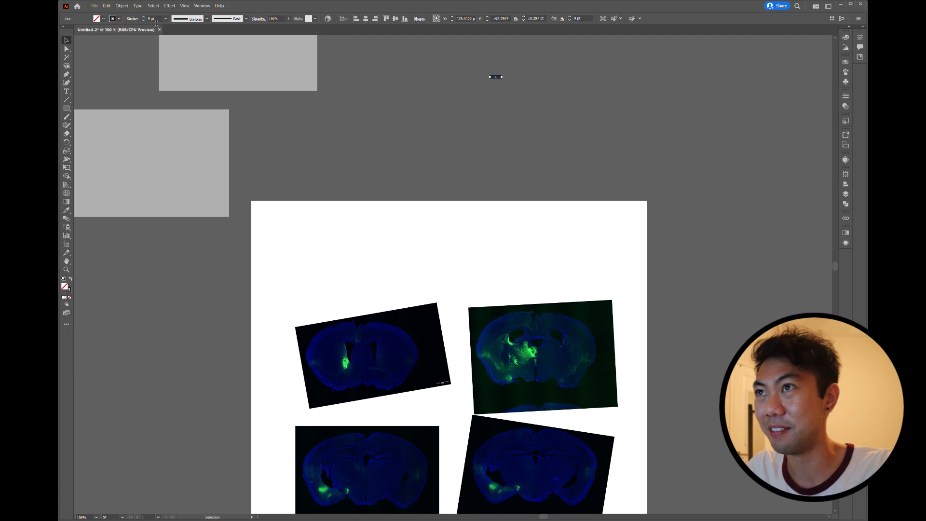
# - Move the thickened scale bar line onto the artboard, above and between the two upper images
pyautogui.click(451, 140)
pyautogui.moveTo(500, 77); pyautogui.dragTo(471, 273)
pyautogui.click(472, 201)
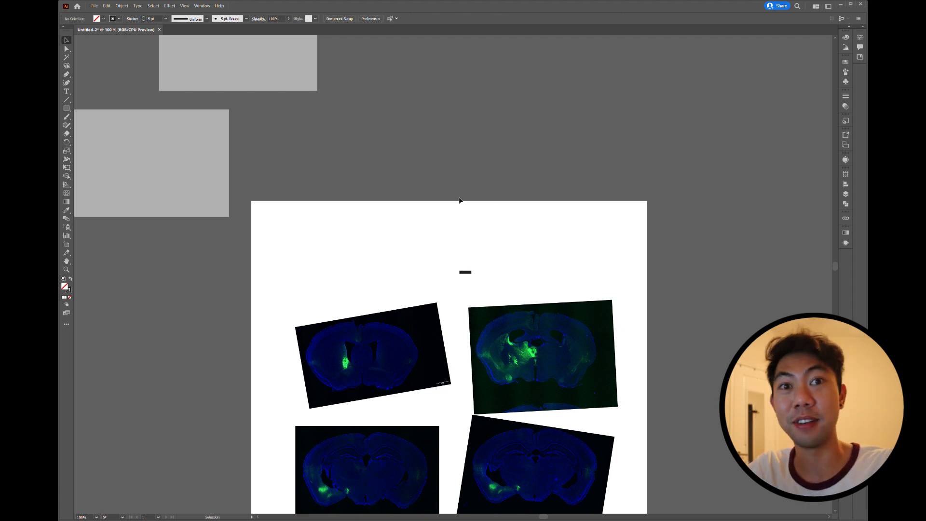
# - Try a semi-transparent rectangle over the upper-left image and return it beside the other rectangles
pyautogui.scroll(-2, 593, 222)
pyautogui.moveTo(134, 137); pyautogui.dragTo(345, 328)
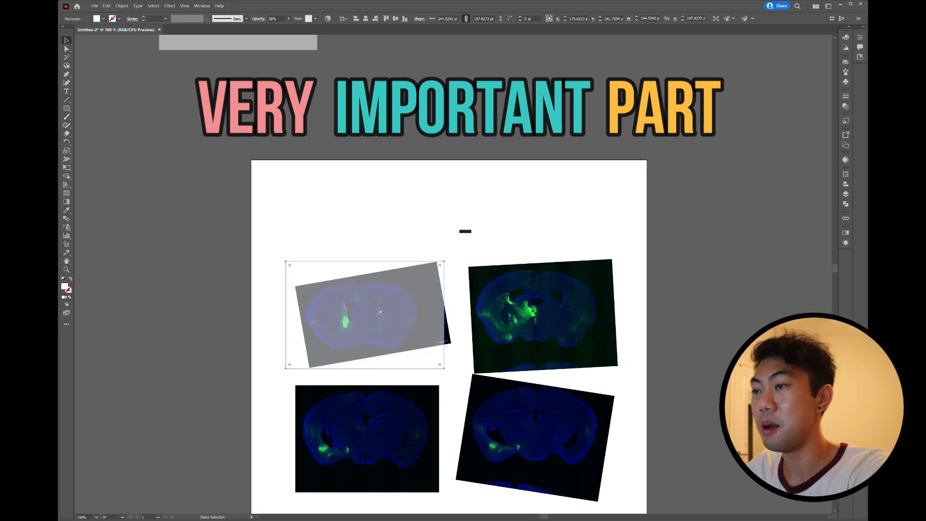
pyautogui.hotkey('ctrl', '-')
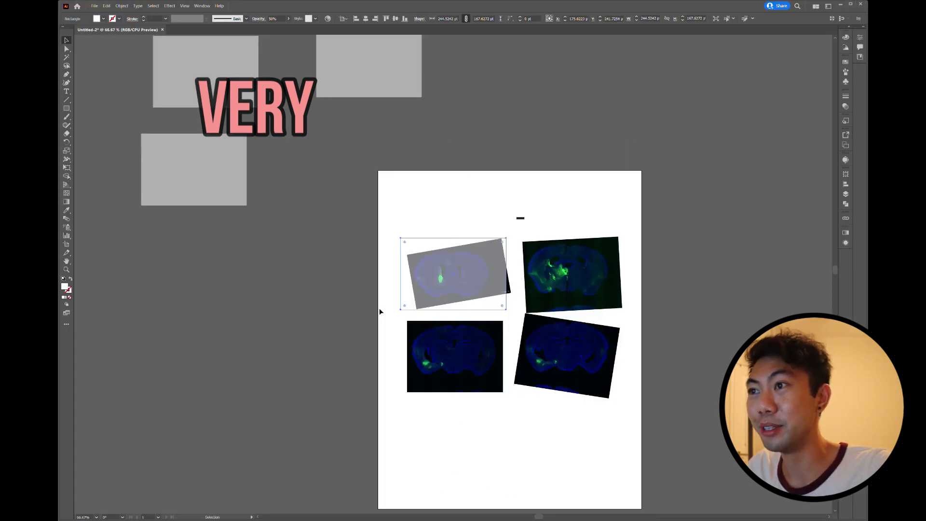
pyautogui.moveTo(484, 271); pyautogui.dragTo(383, 164)
# - Duplicate the four semi-transparent rectangles and place the copies in the empty area below the originals
pyautogui.moveTo(508, 174); pyautogui.dragTo(225, 64)
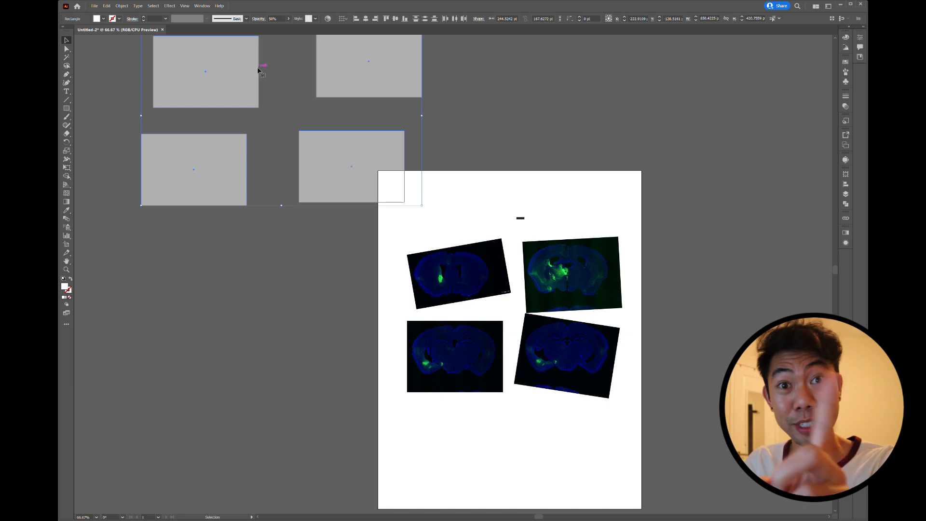
pyautogui.hotkey('ctrl', 'c')
pyautogui.hotkey('ctrl', 'v')
pyautogui.moveTo(392, 207); pyautogui.dragTo(175, 299)
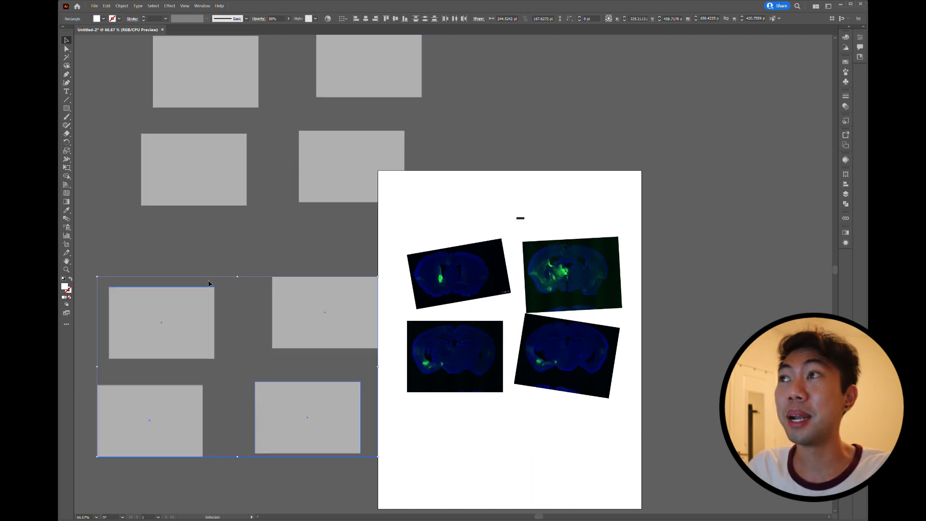
# - Set the opacity of the four copied rectangles to 100%
pyautogui.click(278, 20)
pyautogui.write('1')
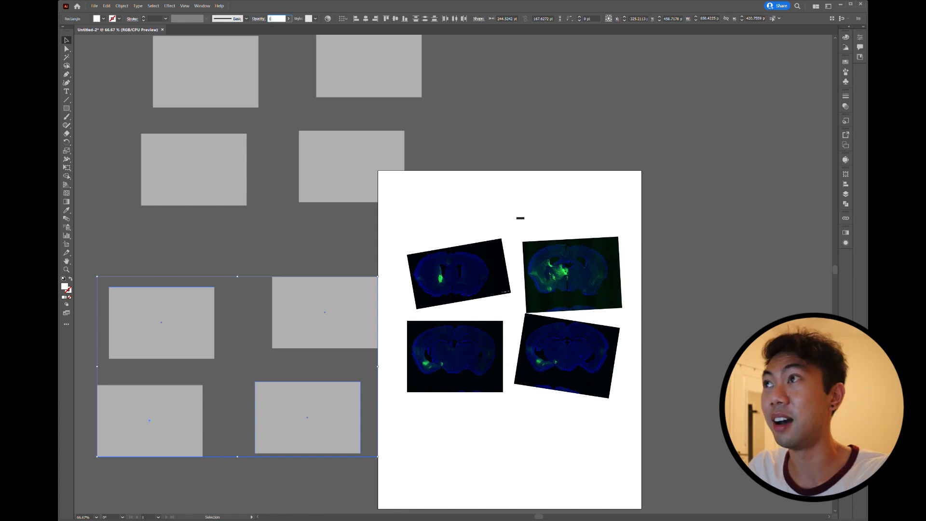
pyautogui.write('00')
pyautogui.press('Return')
# - Move the upper-left semi-transparent rectangle down so it overlaps the one below it
pyautogui.moveTo(183, 69); pyautogui.dragTo(202, 177)
pyautogui.click(587, 160)
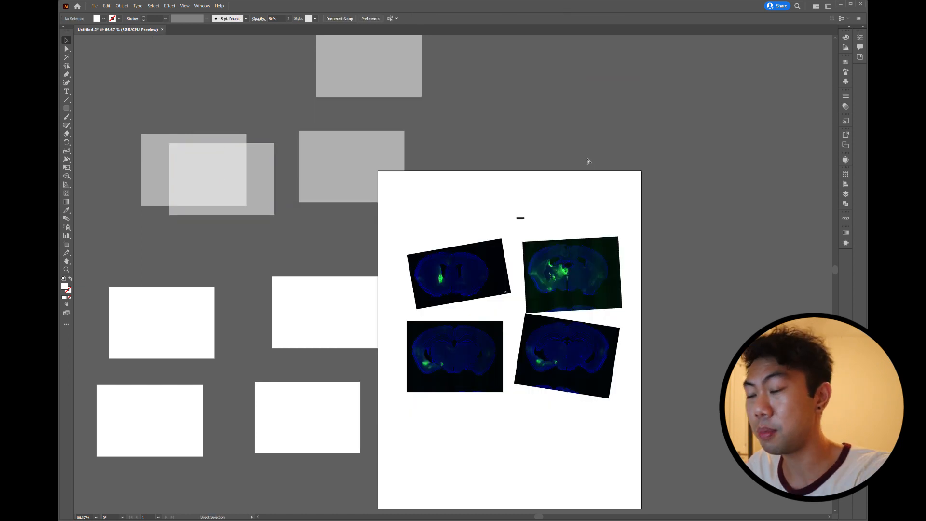
pyautogui.hotkey('ctrl', '=')
pyautogui.hotkey('ctrl', '=')
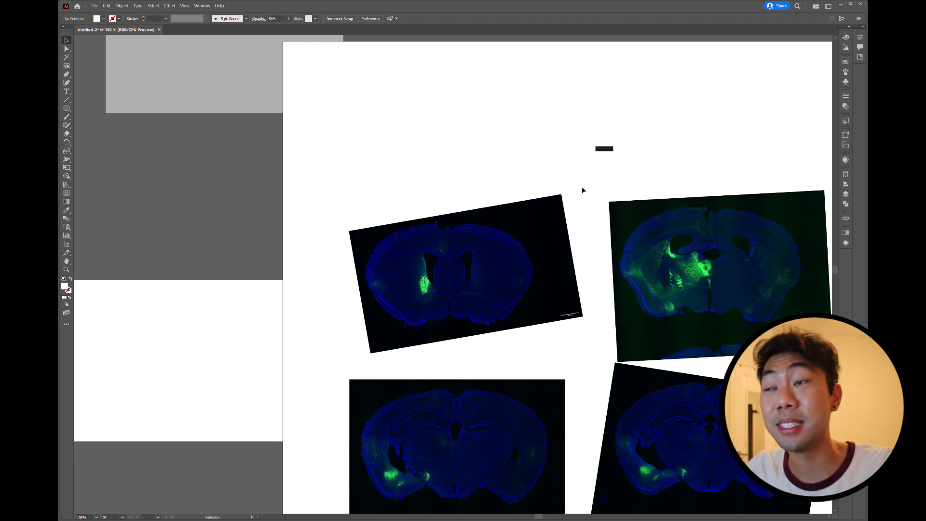
# - Place one semi-transparent rectangle over each of the four brain-slice images
pyautogui.click(175, 99)
pyautogui.moveTo(217, 112); pyautogui.dragTo(456, 277)
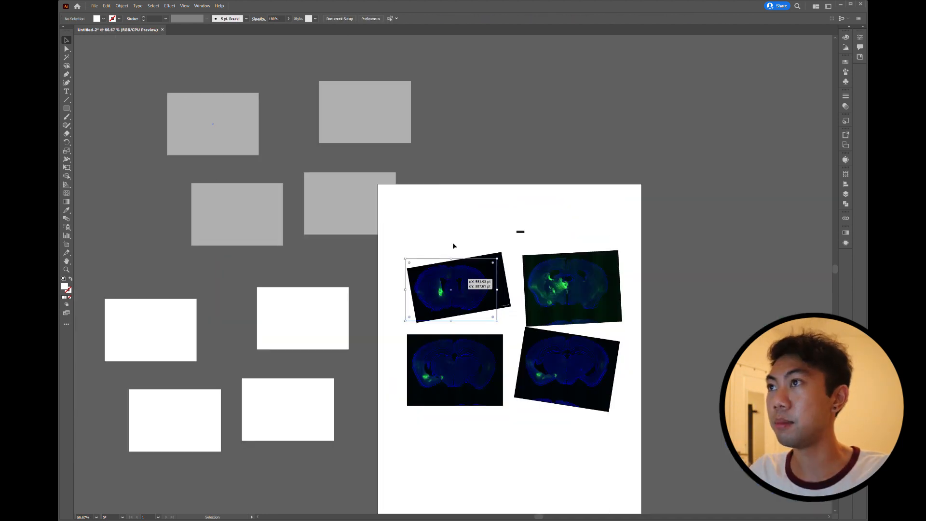
pyautogui.moveTo(350, 119); pyautogui.dragTo(574, 294)
pyautogui.moveTo(256, 191); pyautogui.dragTo(476, 341)
pyautogui.moveTo(337, 213); pyautogui.dragTo(555, 372)
pyautogui.click(684, 372)
# - Shift the rectangle over the upper-left image slightly so it is centred on the brain slice
pyautogui.hotkey('ctrl', '=')
pyautogui.hotkey('ctrl', '=')
pyautogui.hotkey('ctrl', '=')
pyautogui.moveTo(501, 317); pyautogui.dragTo(491, 321)
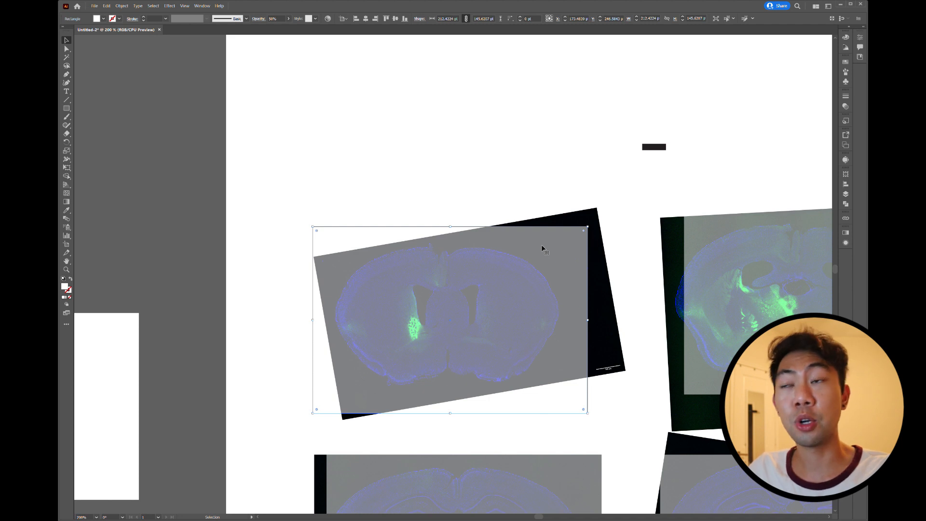
# - Crop the upper-left image to its semi-transparent rectangle with a clipping mask
pyautogui.hotkey('ctrl', 'shift', 'a')
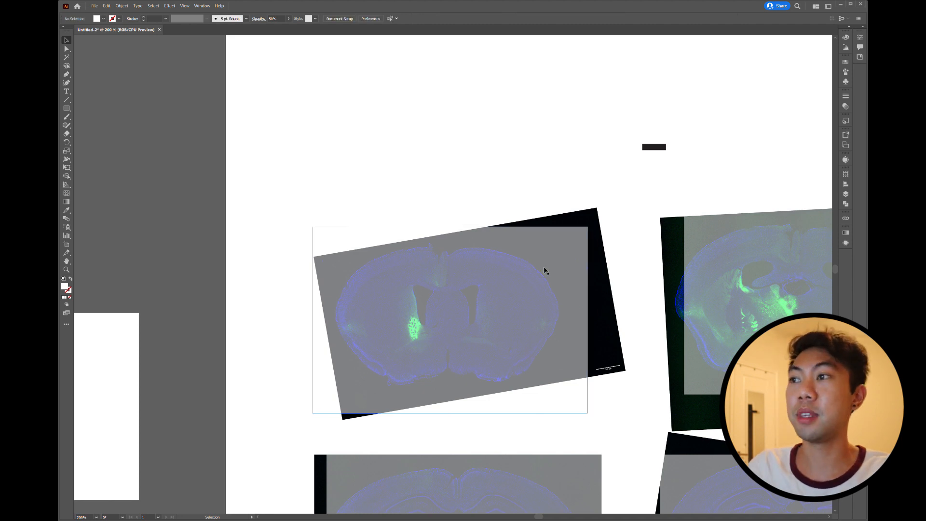
pyautogui.moveTo(529, 144); pyautogui.dragTo(543, 316)
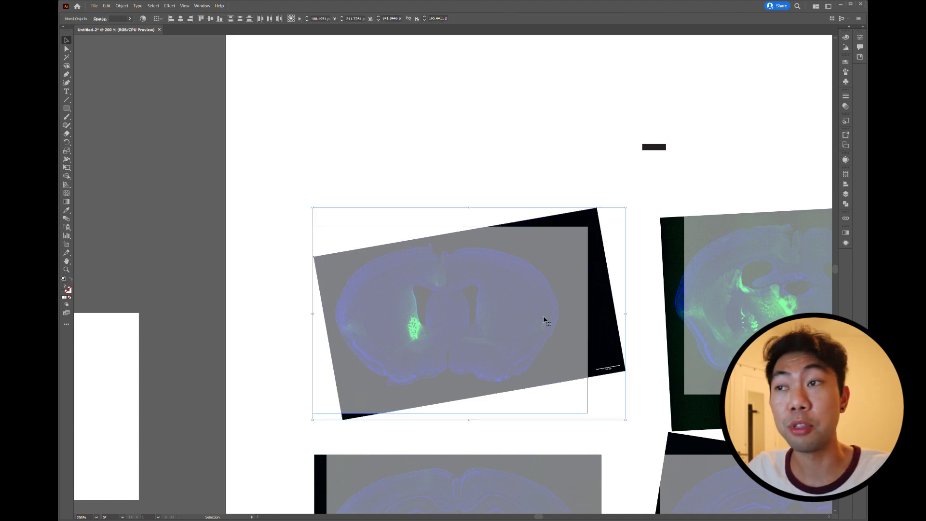
pyautogui.rightClick(536, 346)
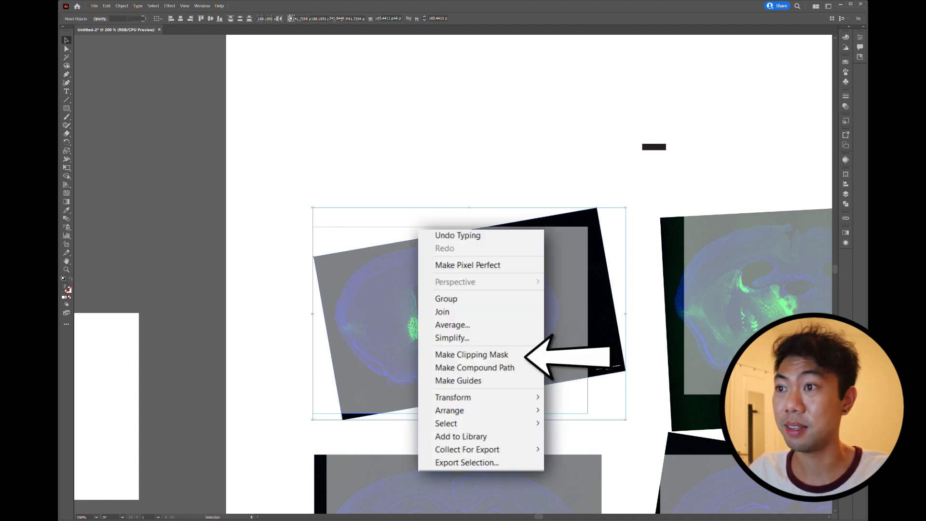
pyautogui.click(530, 355)
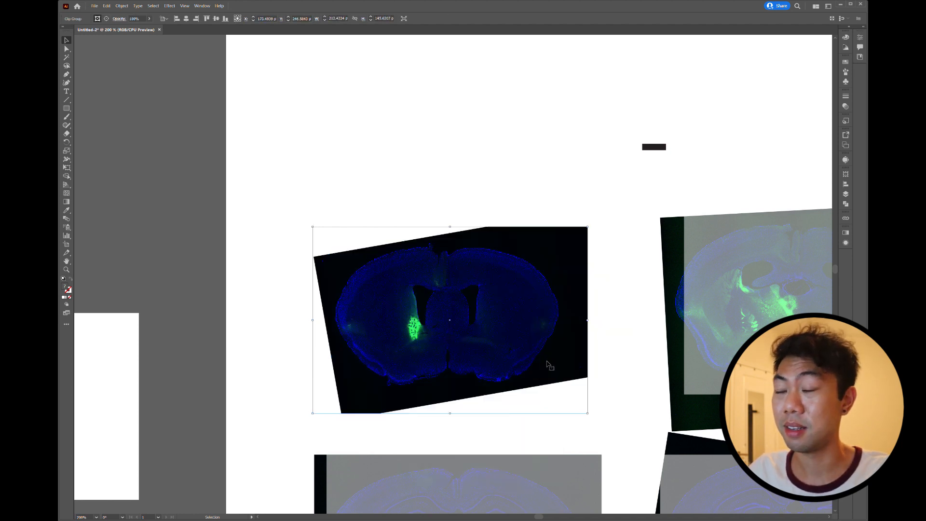
pyautogui.click(511, 169)
pyautogui.press('a')
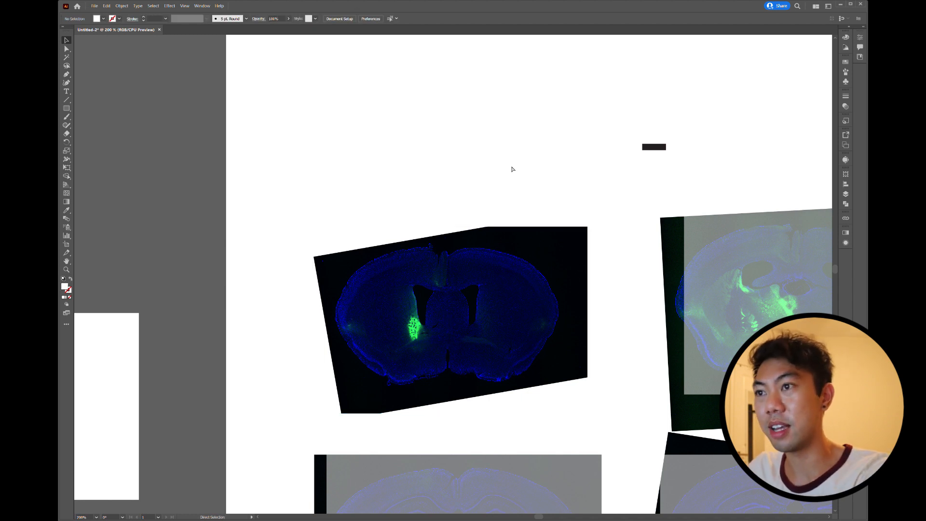
# - Move one opaque white rectangle over the cropped upper-left image and send it to the back
pyautogui.hotkey('ctrl', '-')
pyautogui.hotkey('ctrl', '-')
pyautogui.moveTo(210, 335); pyautogui.dragTo(436, 296)
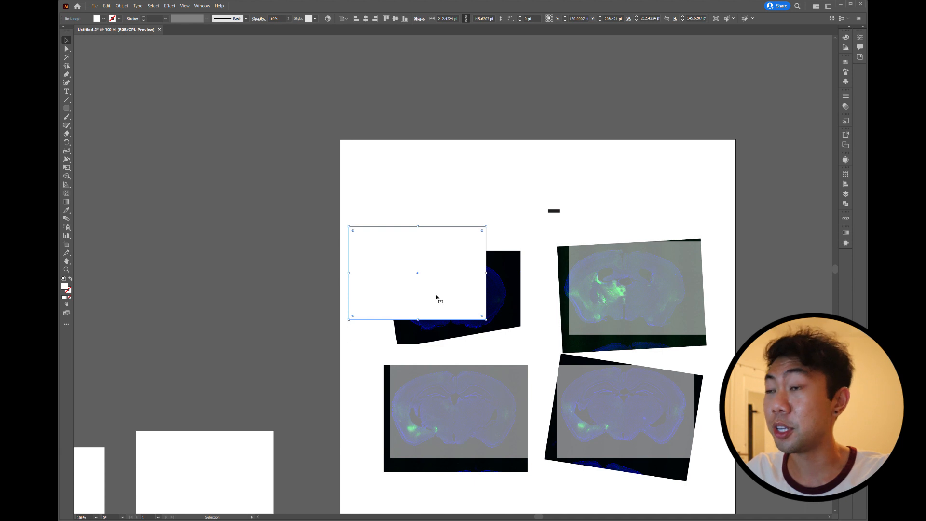
pyautogui.rightClick(436, 296)
pyautogui.moveTo(463, 363)
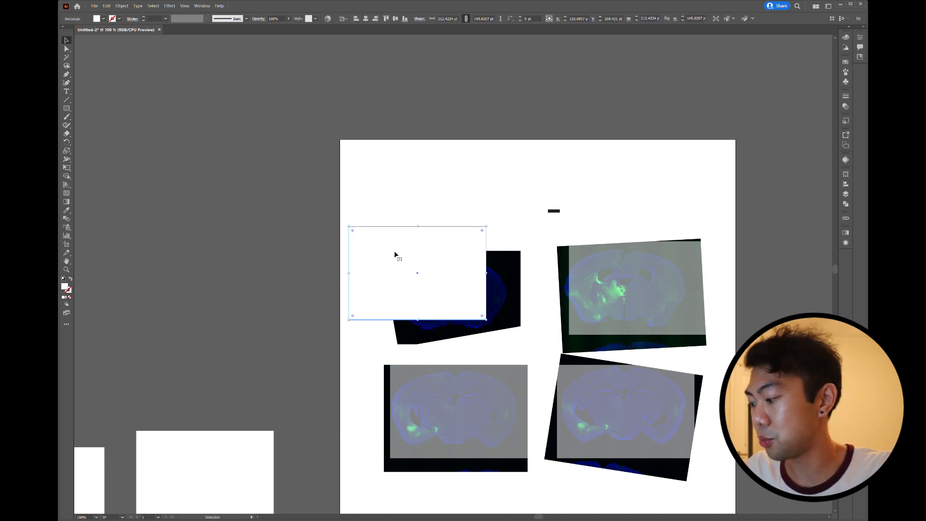
pyautogui.hotkey('ctrl', 'shift', '[')
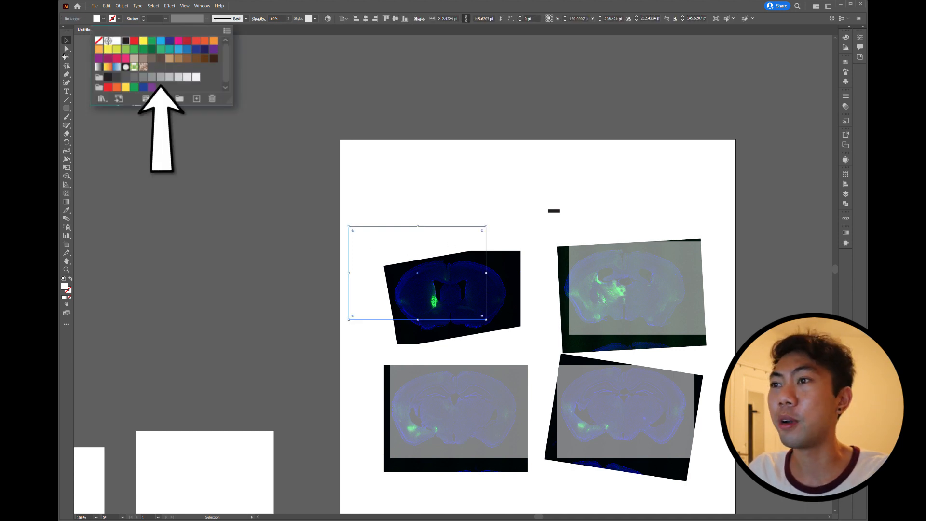
# - Fill the background rectangle of the upper-left image with grey and centre-align it with the cropped image
pyautogui.click(152, 76)
pyautogui.click(178, 149)
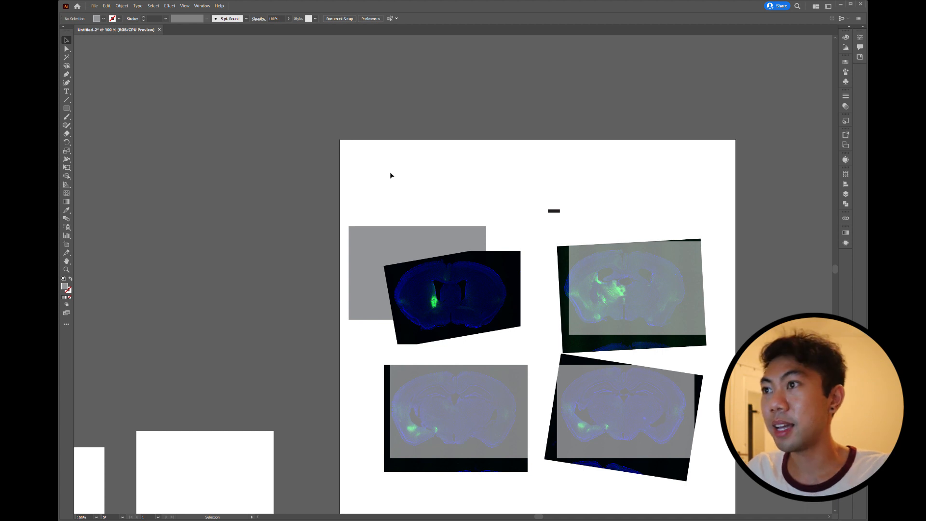
pyautogui.moveTo(390, 175); pyautogui.dragTo(459, 270)
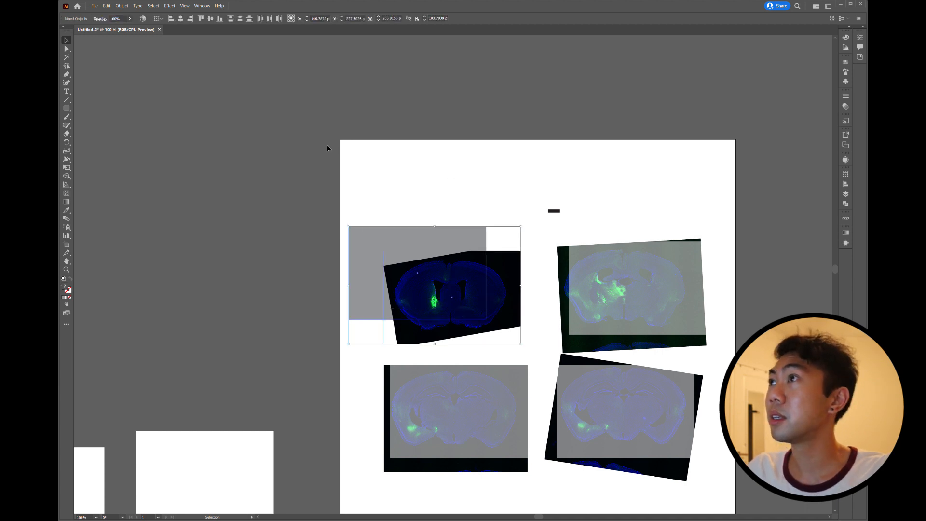
pyautogui.click(180, 20)
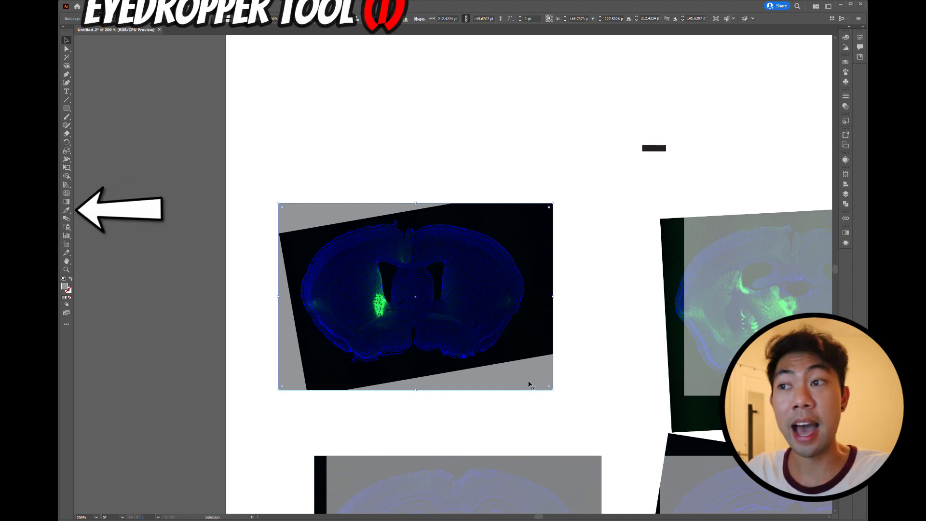
# - Match the background rectangle's fill to the dark edge colour of the upper-left image with the Eyedropper
pyautogui.press('i')
pyautogui.click(543, 354)
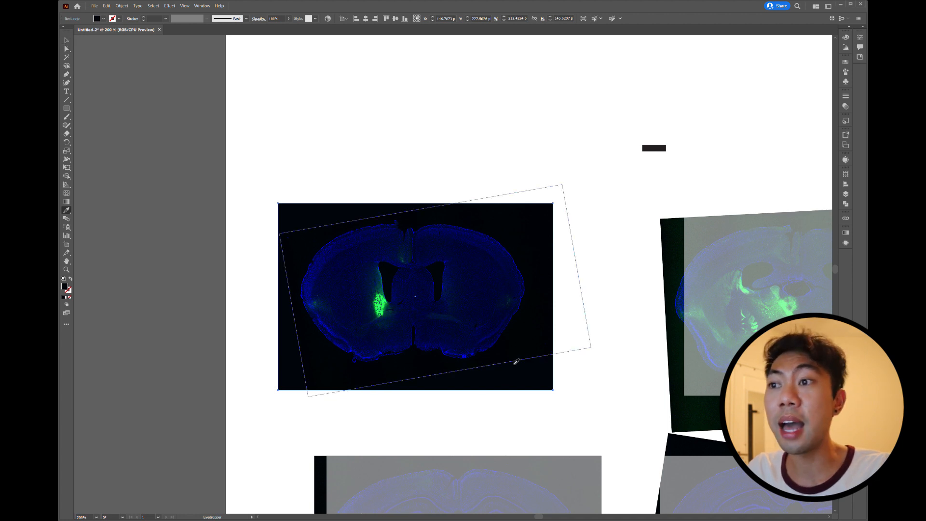
pyautogui.click(67, 41)
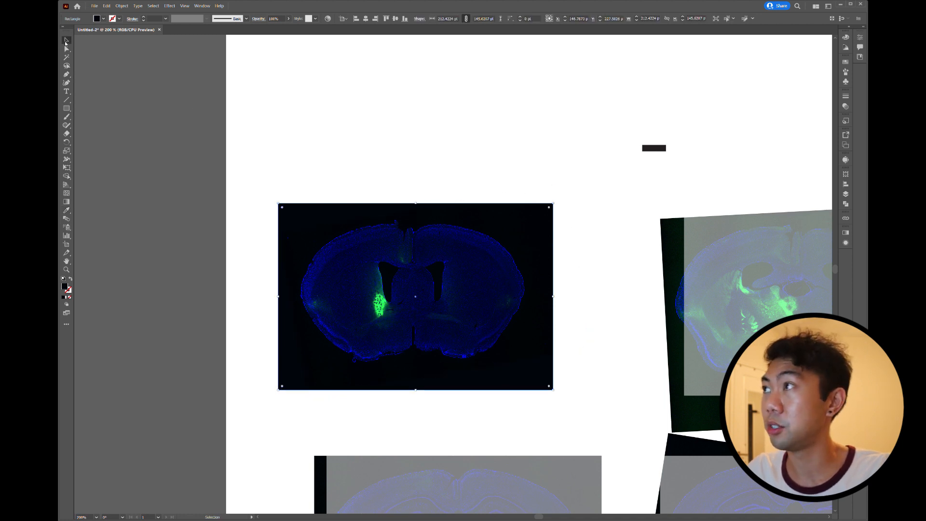
pyautogui.keyDown('shift'); pyautogui.click(450, 332); pyautogui.keyUp('shift')
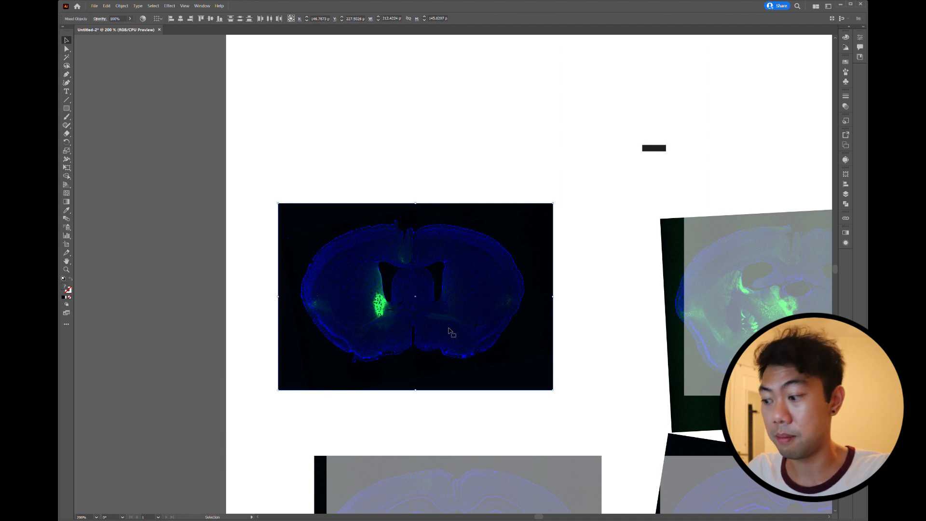
pyautogui.click(469, 429)
# - Try moving the cropped upper-left image and rotating the picture inside its clip group, undoing both changes
pyautogui.moveTo(414, 301); pyautogui.dragTo(460, 321)
pyautogui.hotkey('ctrl', 'z')
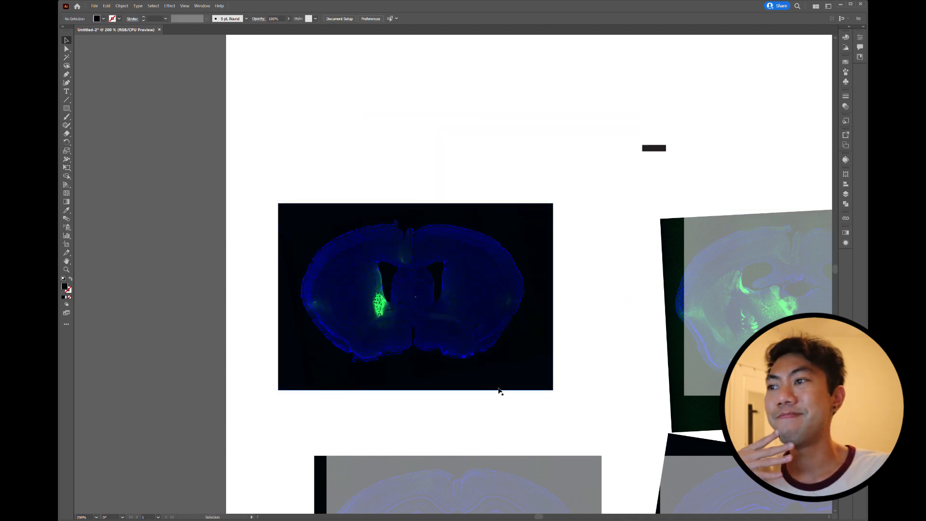
pyautogui.doubleClick(461, 310)
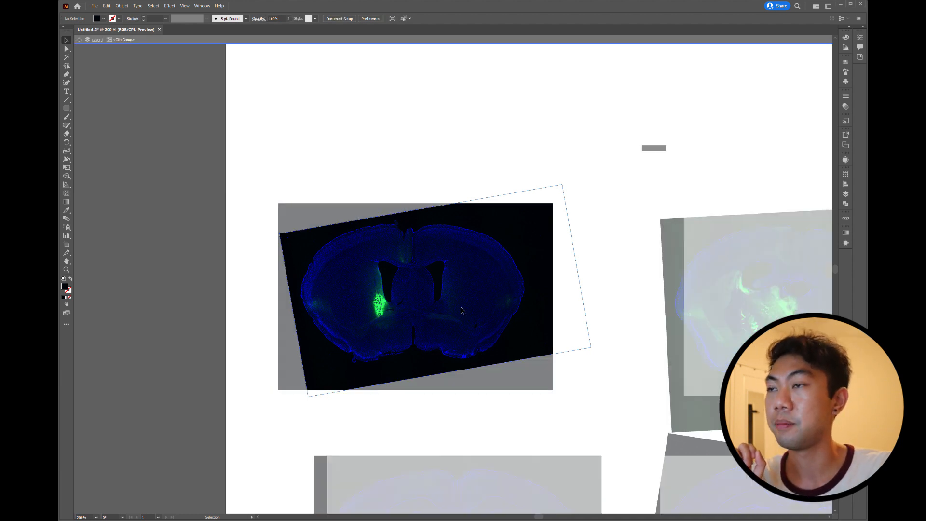
pyautogui.click(449, 349)
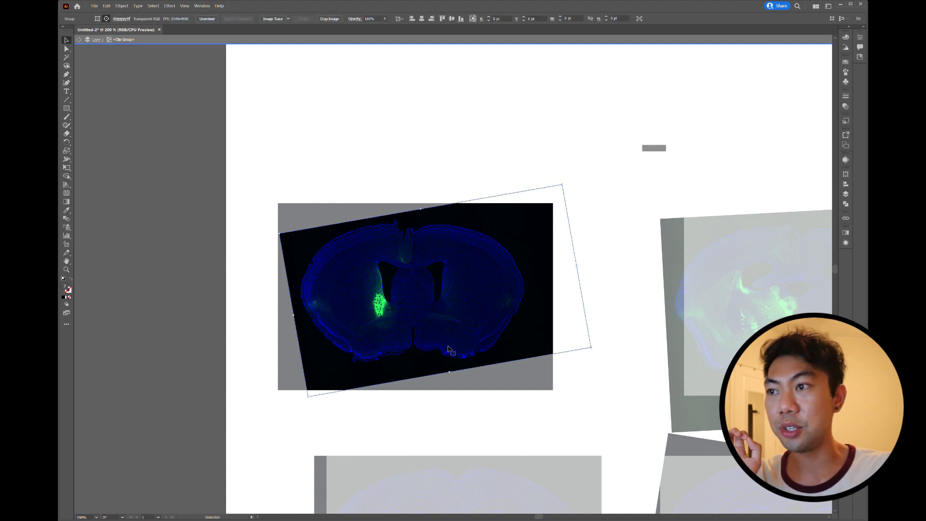
pyautogui.moveTo(596, 351); pyautogui.dragTo(542, 433)
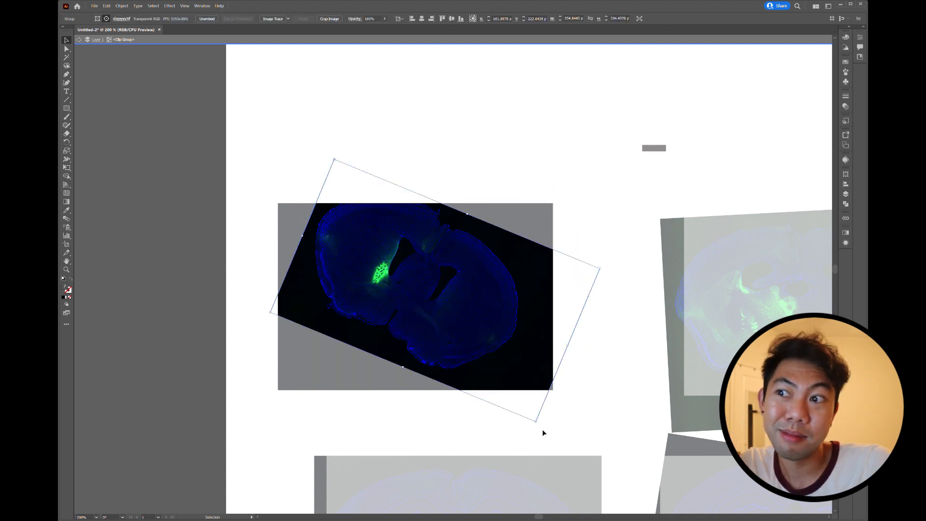
pyautogui.hotkey('ctrl', 'z')
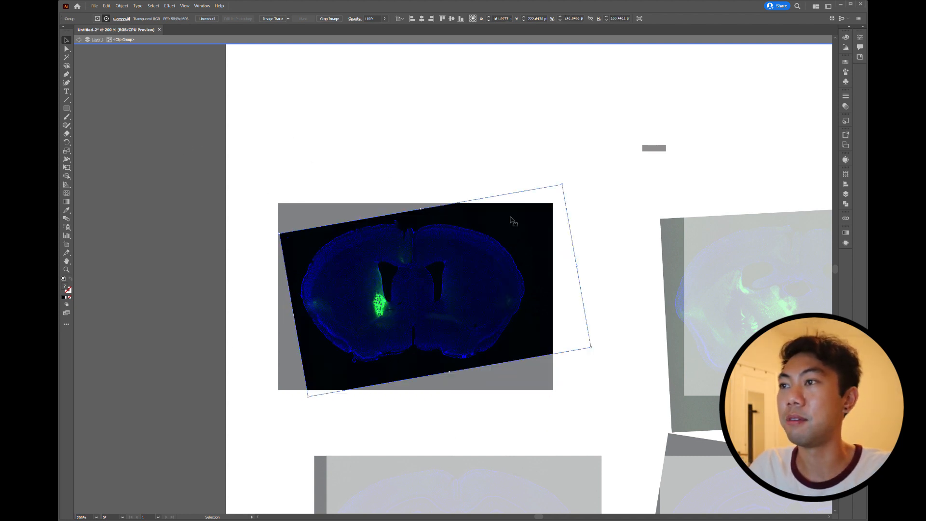
pyautogui.click(272, 109)
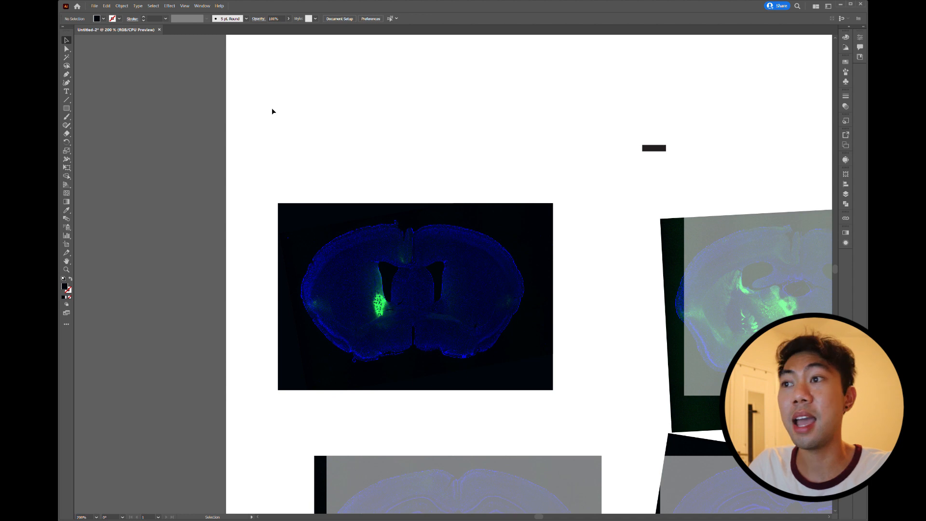
# - Move the scale bar nearer the upper-left image and give it a white 2 pt stroke
pyautogui.moveTo(654, 151); pyautogui.dragTo(538, 173)
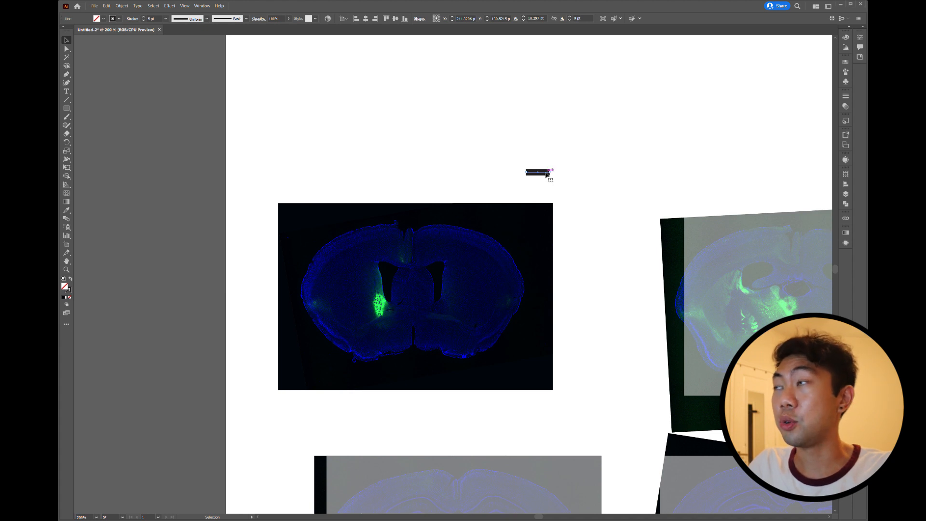
pyautogui.click(166, 19)
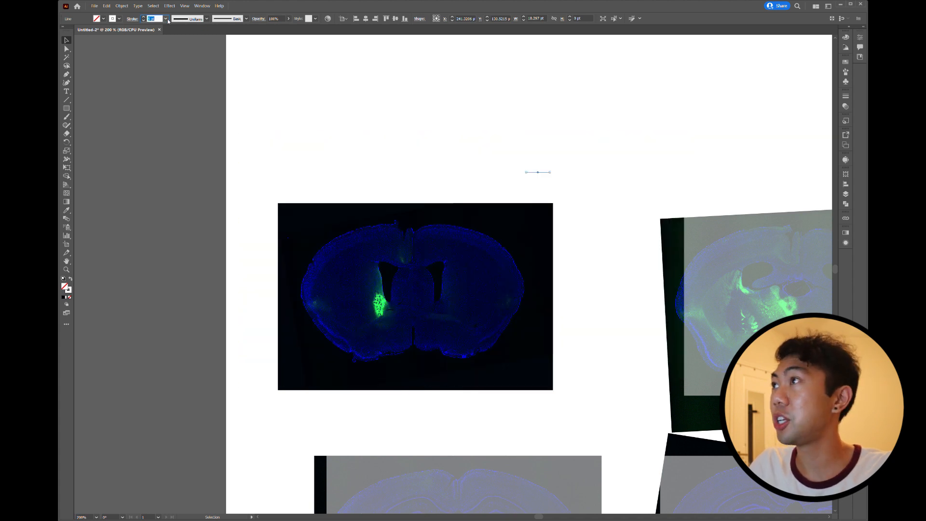
pyautogui.write('2')
pyautogui.press('Return')
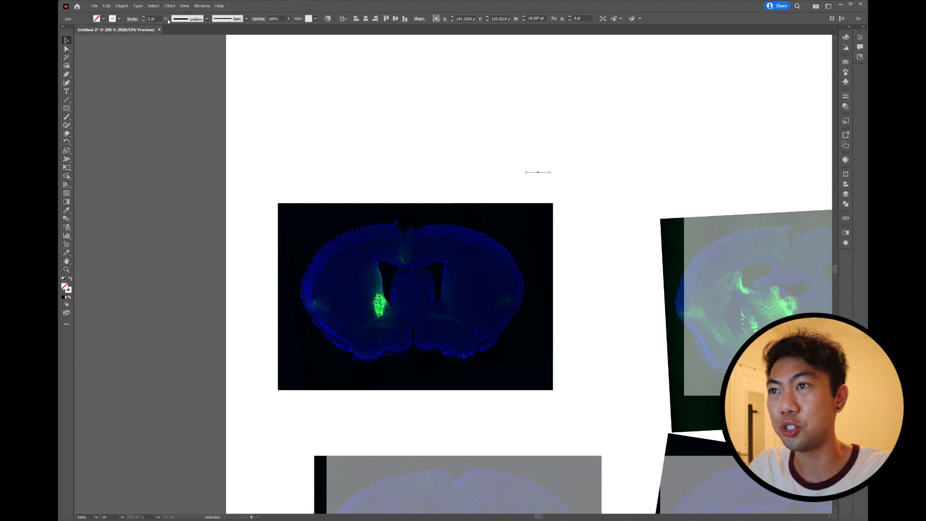
# - Place the scale bar in front at the lower-right corner of the upper-left image and group it with the image and background
pyautogui.moveTo(476, 142); pyautogui.dragTo(540, 384)
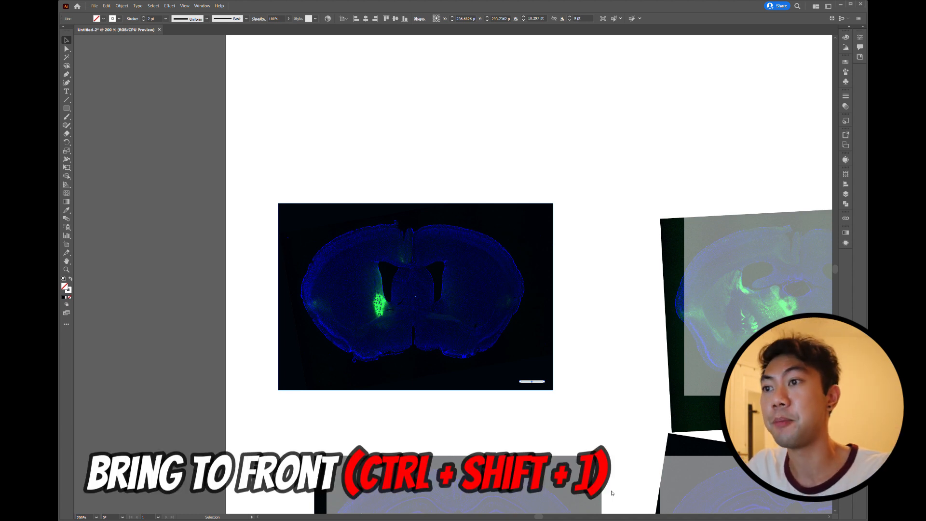
pyautogui.moveTo(595, 412); pyautogui.dragTo(246, 146)
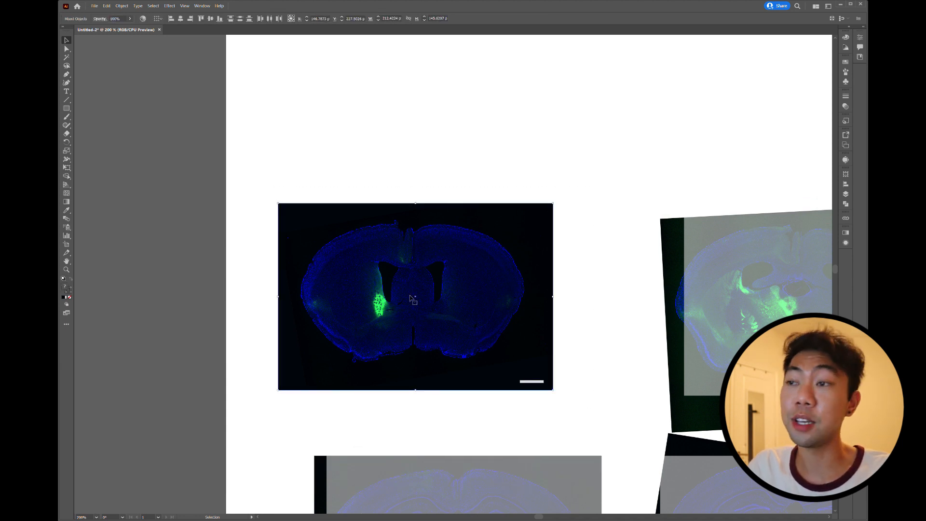
pyautogui.hotkey('ctrl', 'g')
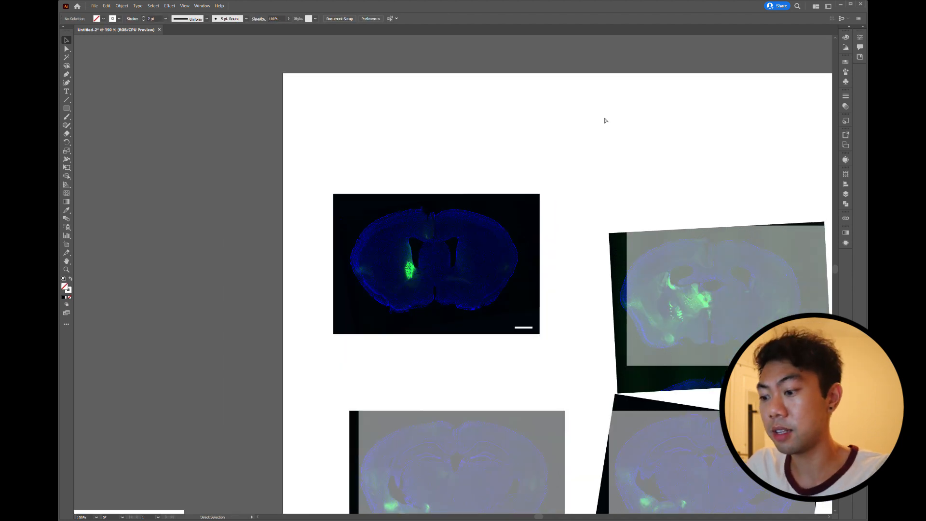
# - Shift the semi-transparent rectangle so it is centred over the upper-right brain slice
pyautogui.hotkey('ctrl', '-')
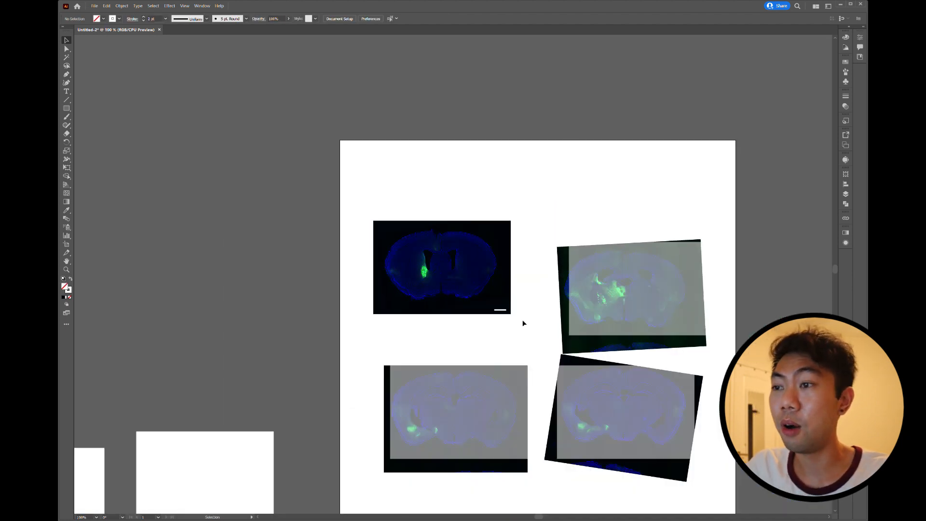
pyautogui.hotkey('ctrl', '-')
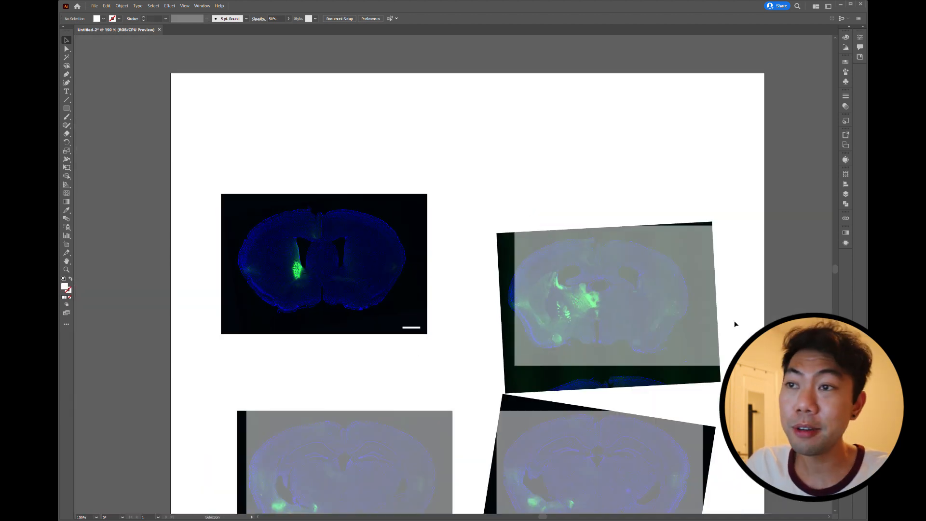
pyautogui.moveTo(639, 324); pyautogui.dragTo(626, 325)
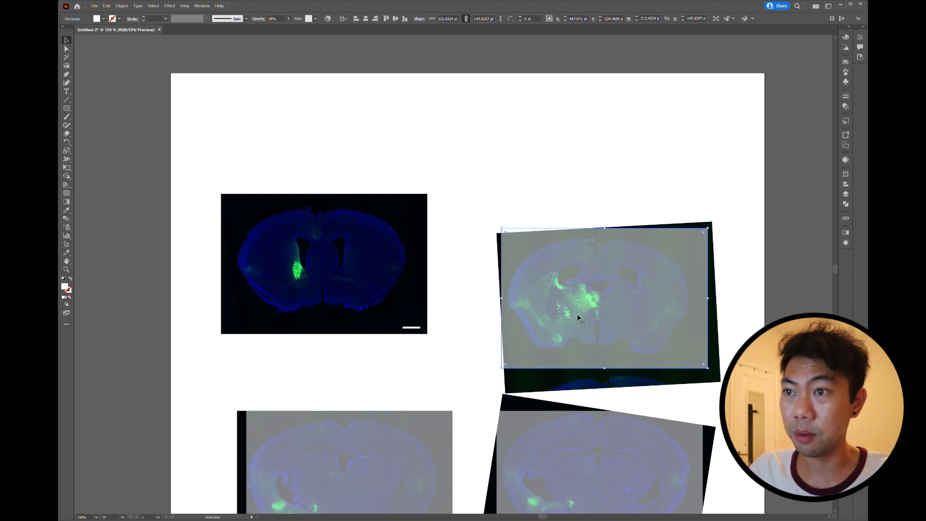
# - Rotate the upper-right image slightly counterclockwise and crop it to its semi-transparent rectangle with a clipping mask
pyautogui.click(635, 375)
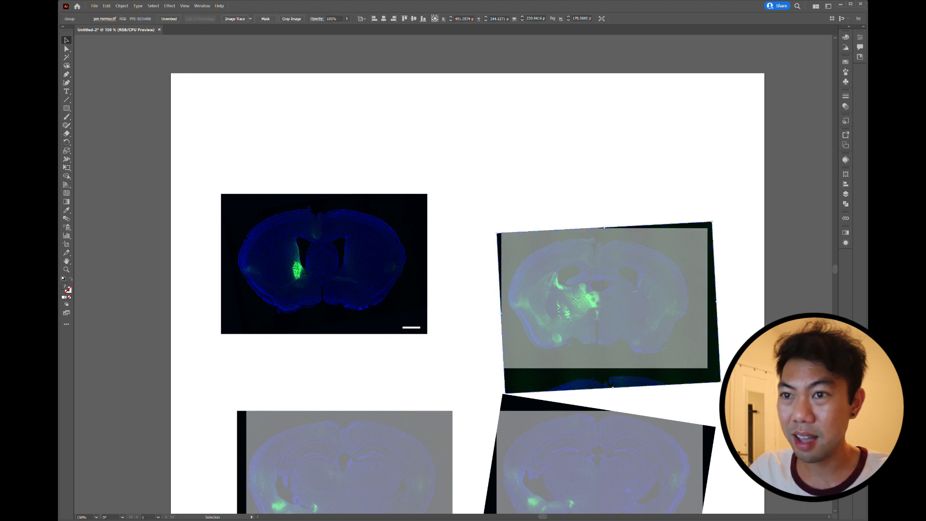
pyautogui.moveTo(722, 383); pyautogui.dragTo(724, 377)
pyautogui.hotkey('ctrl', 'z')
pyautogui.hotkey('ctrl', 'z')
pyautogui.hotkey('ctrl', 'z')
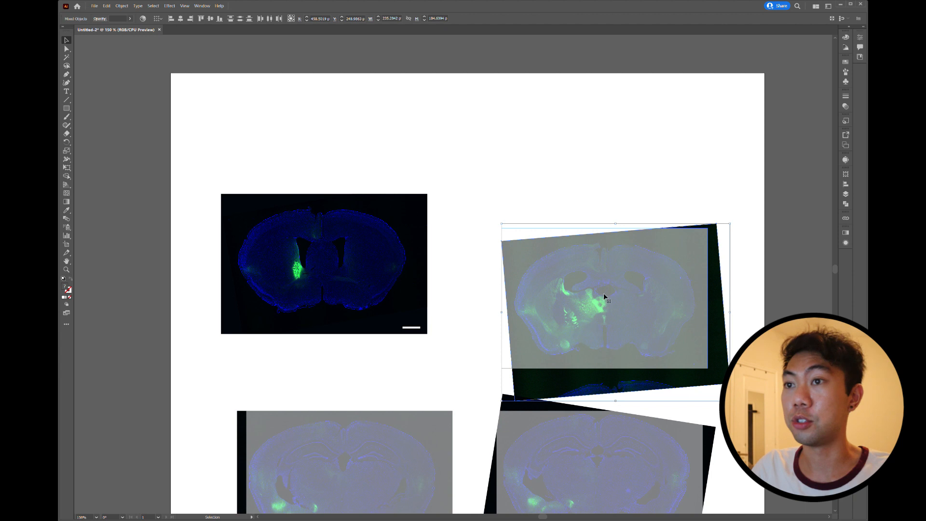
pyautogui.hotkey('ctrl', '7')
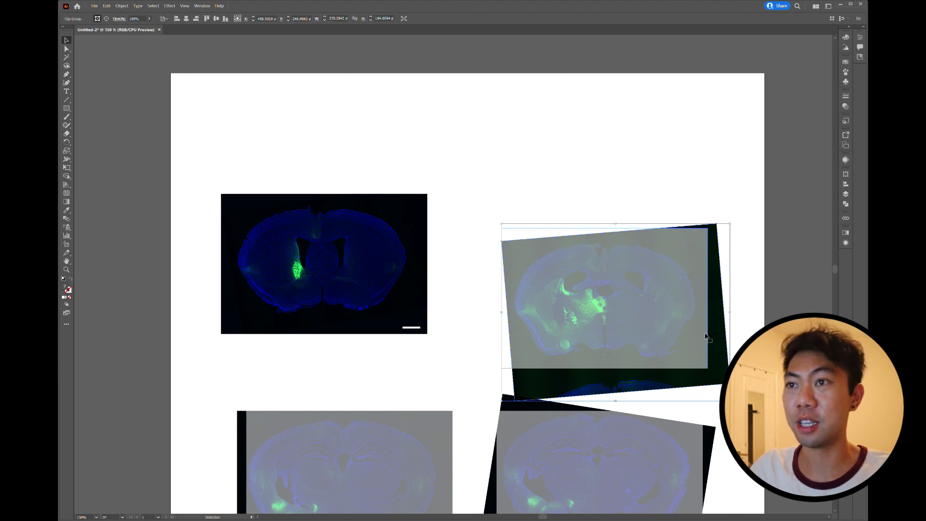
# - Centre the semi-transparent rectangle over the lower-left brain slice and crop the image to it with a clipping mask
pyautogui.scroll(-5, 758, 314)
pyautogui.click(367, 369)
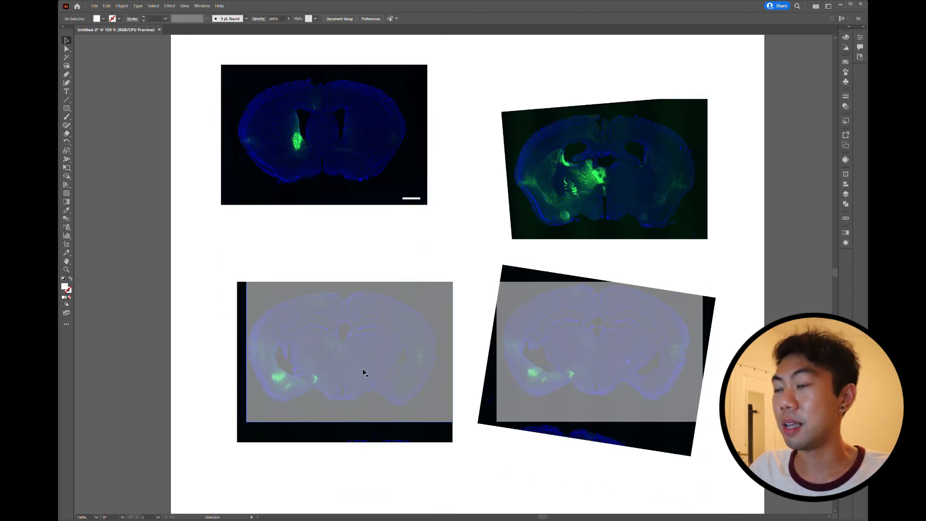
pyautogui.moveTo(376, 347); pyautogui.dragTo(367, 342)
pyautogui.moveTo(384, 459); pyautogui.dragTo(385, 347)
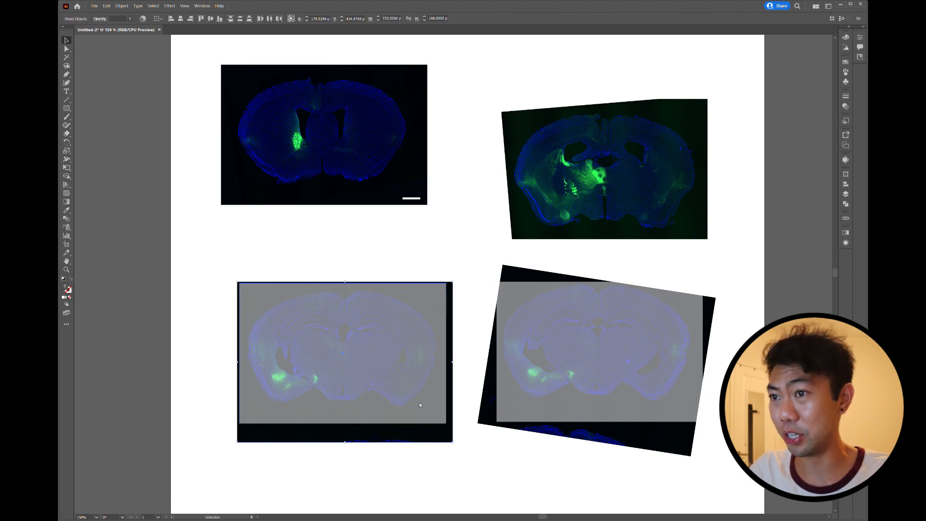
pyautogui.hotkey('ctrl', '7')
# - Shift the semi-transparent rectangle up over the lower-right brain slice and rotate that image slightly counterclockwise
pyautogui.moveTo(615, 354); pyautogui.dragTo(612, 347)
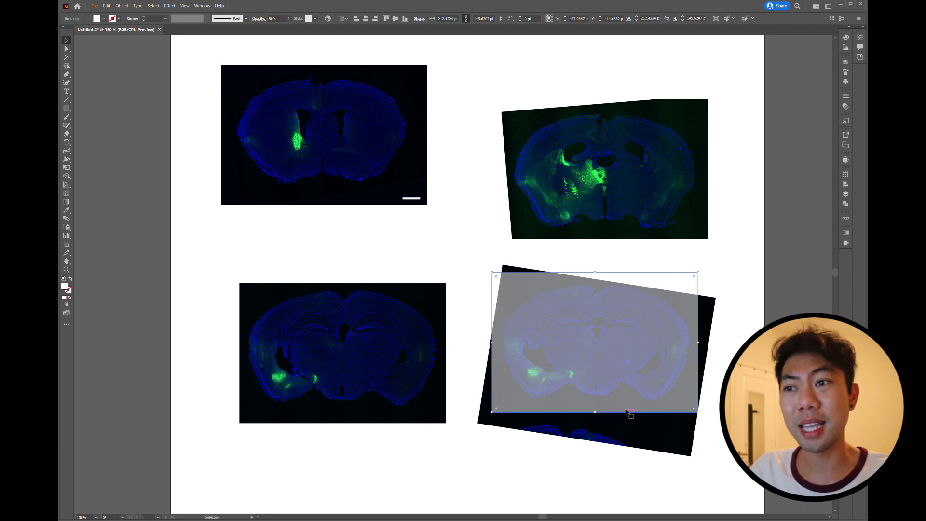
pyautogui.moveTo(612, 382); pyautogui.dragTo(613, 364)
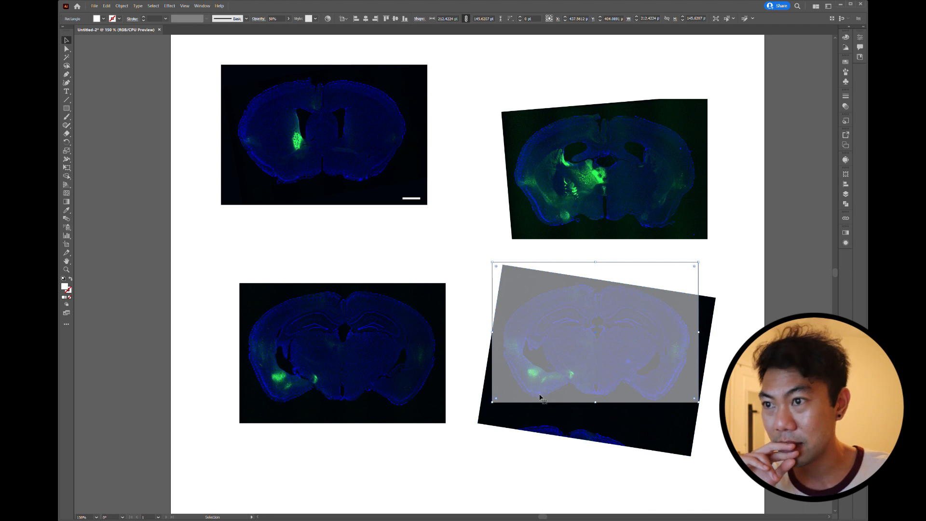
pyautogui.click(668, 436)
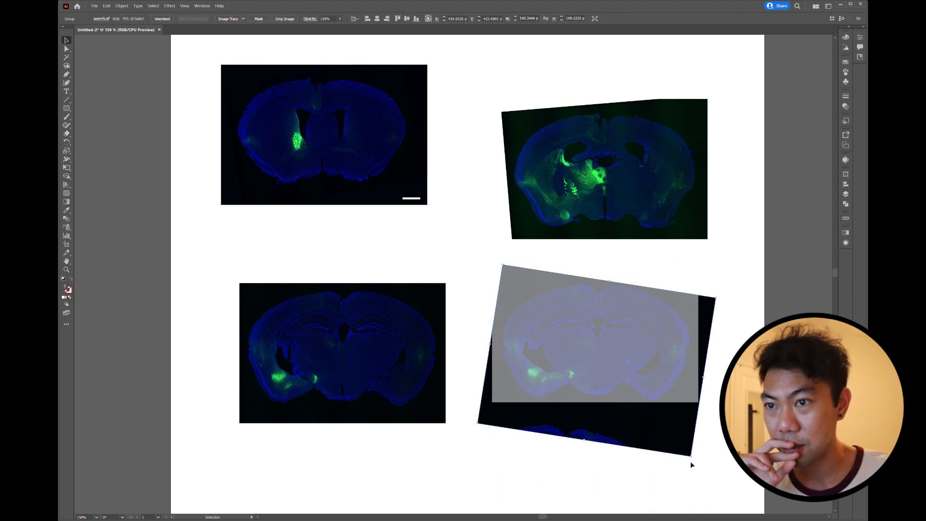
pyautogui.moveTo(691, 464); pyautogui.dragTo(698, 460)
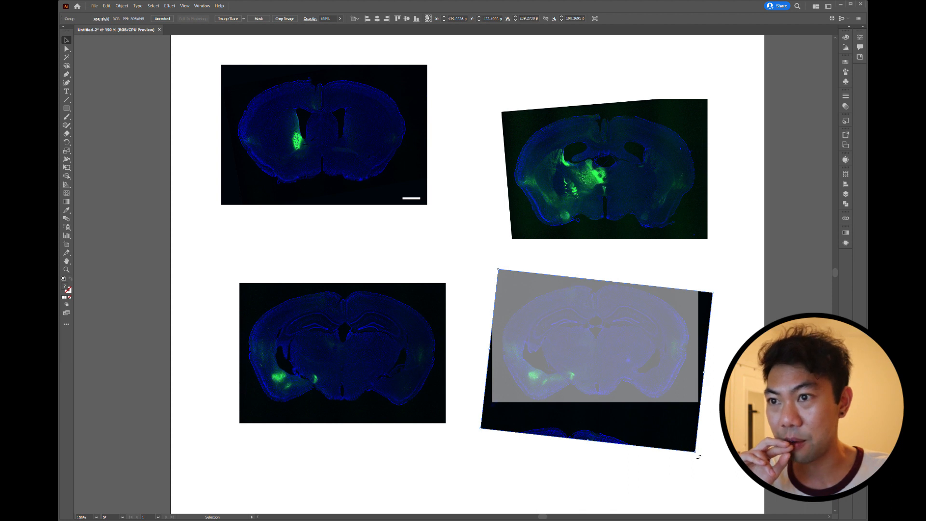
# - Re-centre the rectangle over the rotated lower-right slice and crop the image to it with a clipping mask
pyautogui.click(620, 320)
pyautogui.moveTo(609, 348); pyautogui.dragTo(580, 340)
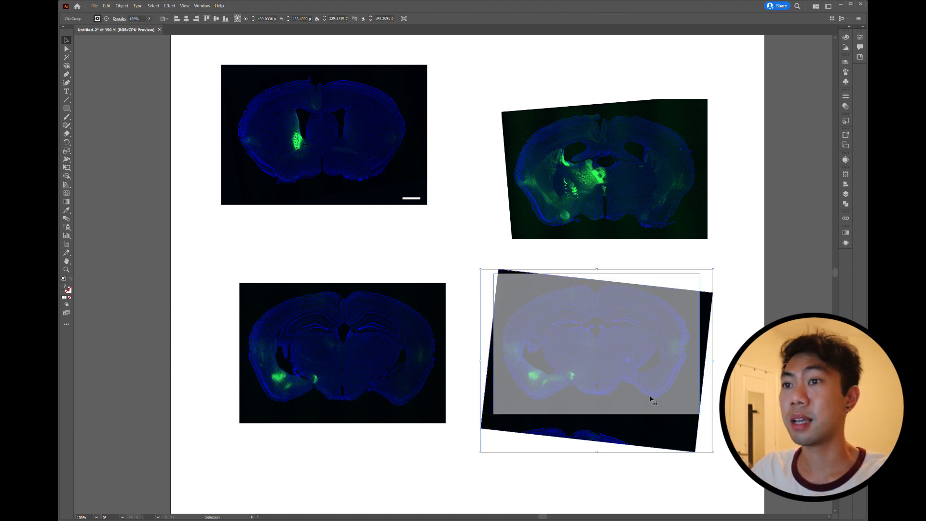
pyautogui.hotkey('ctrl', '7')
pyautogui.hotkey('ctrl', 'shift', 'a')
pyautogui.press('a')
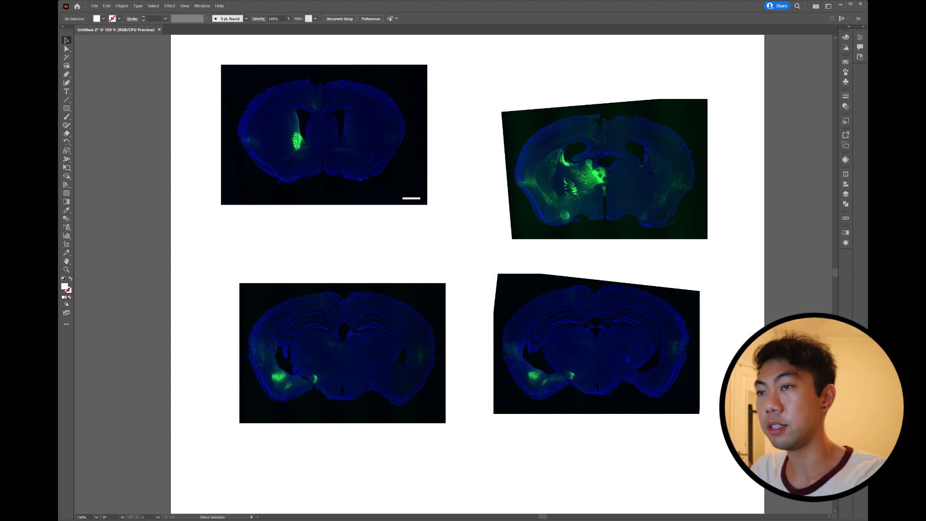
# - Fill the three remaining white background rectangles beside the artboard with magenta
pyautogui.hotkey('ctrl', '-')
pyautogui.hotkey('ctrl', '-')
pyautogui.moveTo(285, 429); pyautogui.dragTo(114, 256)
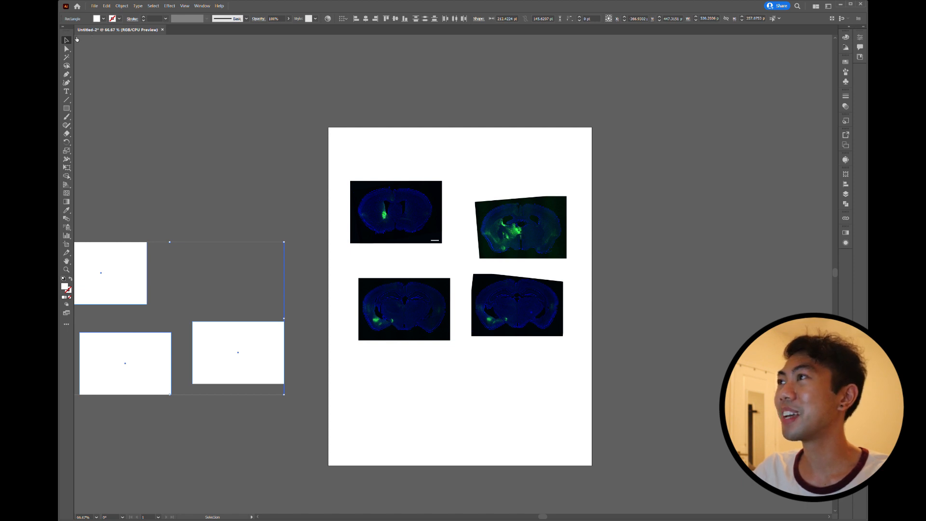
pyautogui.click(77, 36)
# - Send the three magenta rectangles to the back and position one behind each of the other three cropped images
pyautogui.moveTo(109, 295); pyautogui.dragTo(404, 301)
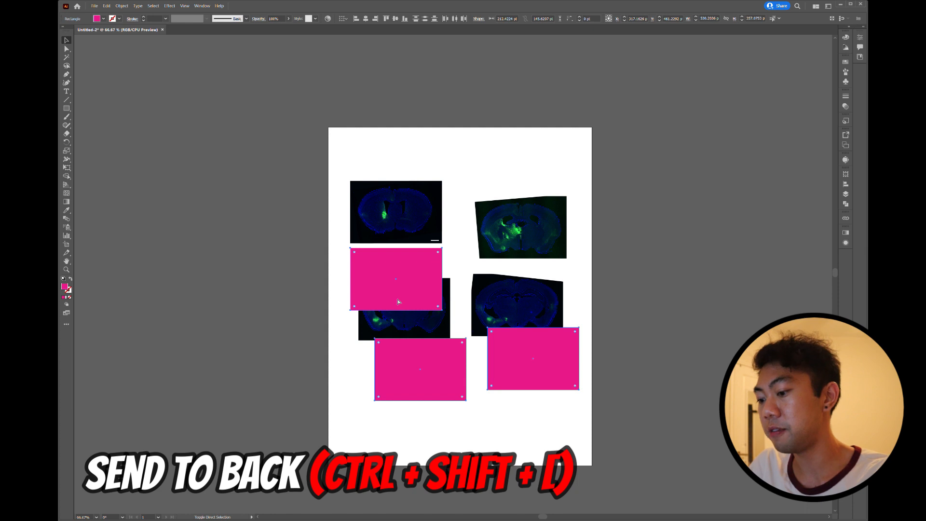
pyautogui.hotkey('ctrl', 'shift', '[')
pyautogui.click(576, 224)
pyautogui.moveTo(541, 221); pyautogui.dragTo(548, 215)
pyautogui.moveTo(440, 387); pyautogui.dragTo(421, 324)
pyautogui.moveTo(538, 373); pyautogui.dragTo(523, 323)
pyautogui.click(661, 303)
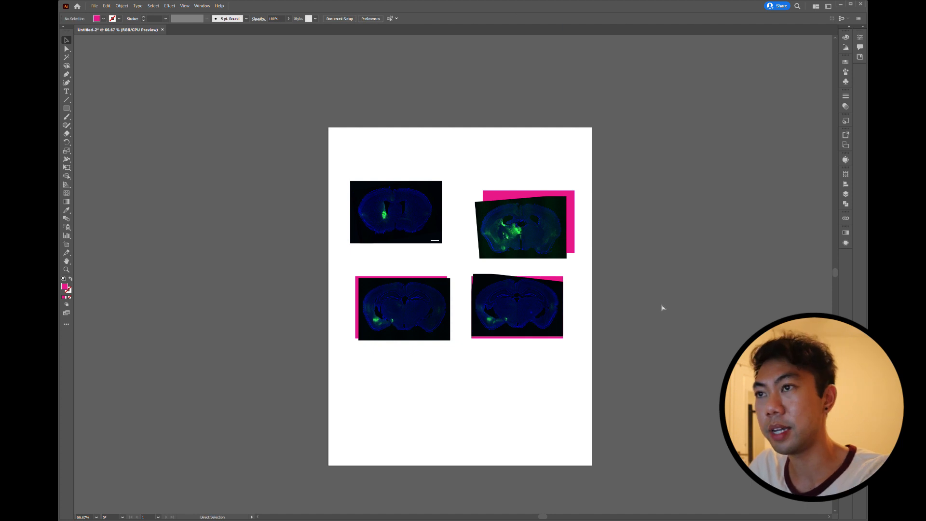
# - Align the upper-right cropped image and its magenta background rectangle on each other's horizontal and vertical centres
pyautogui.hotkey('ctrl', '=')
pyautogui.moveTo(709, 233); pyautogui.dragTo(546, 127)
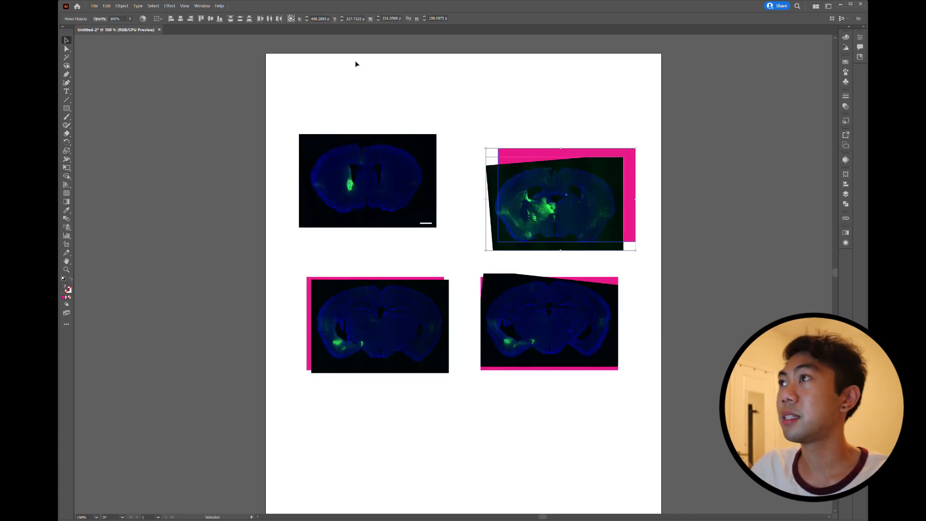
pyautogui.click(182, 18)
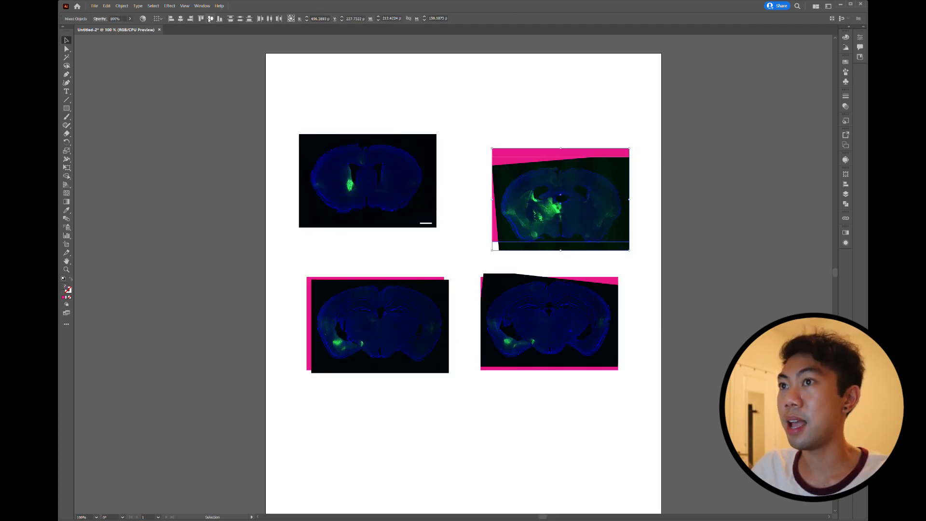
pyautogui.click(211, 19)
# - Centre the lower-left image on its magenta rectangle, and delete that rectangle by moving the image off it and back
pyautogui.moveTo(390, 395); pyautogui.dragTo(361, 289)
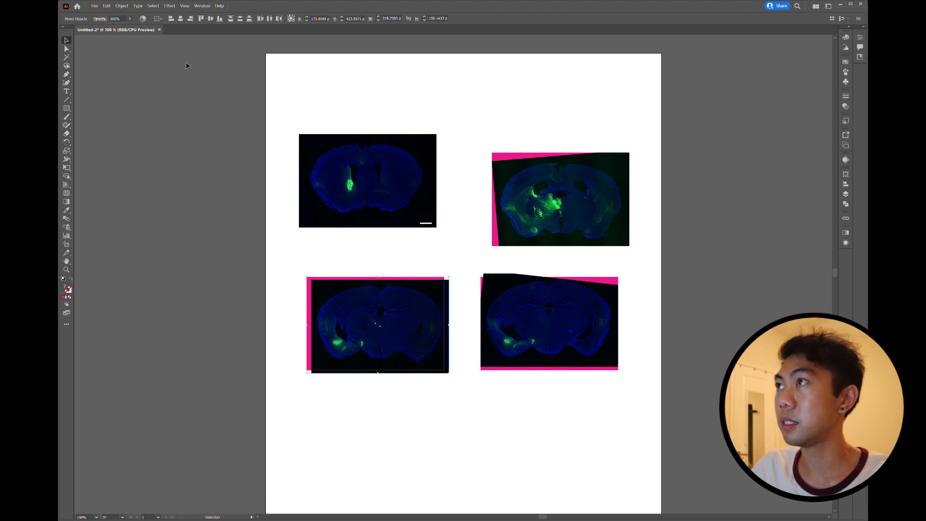
pyautogui.click(180, 19)
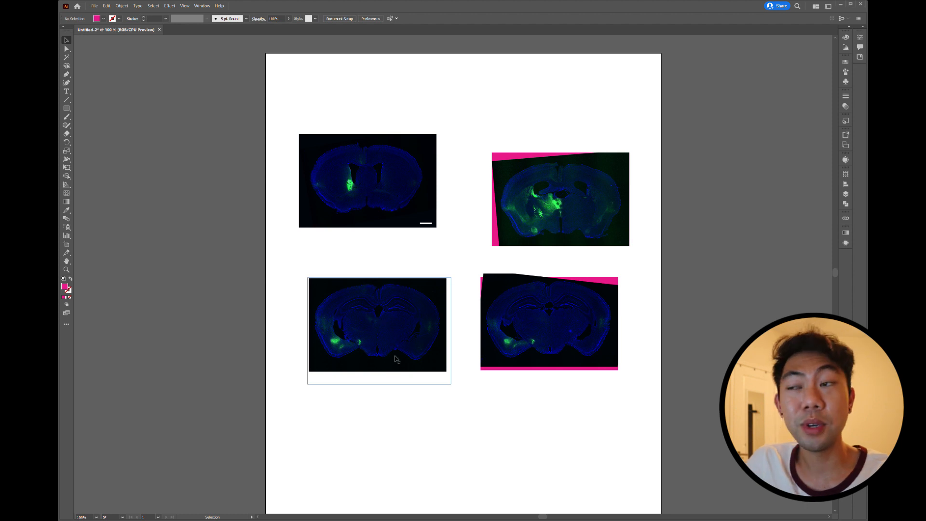
pyautogui.moveTo(378, 317); pyautogui.dragTo(392, 389)
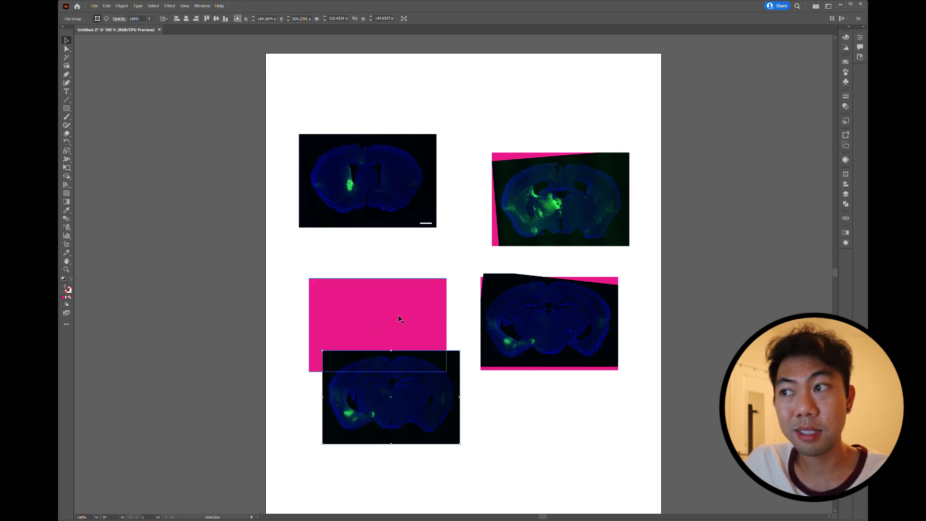
pyautogui.click(397, 316)
pyautogui.press('Delete')
pyautogui.moveTo(351, 425); pyautogui.dragTo(318, 332)
# - Centre the lower-right cropped image vertically on its magenta background rectangle and clear the selection
pyautogui.moveTo(552, 438); pyautogui.dragTo(567, 333)
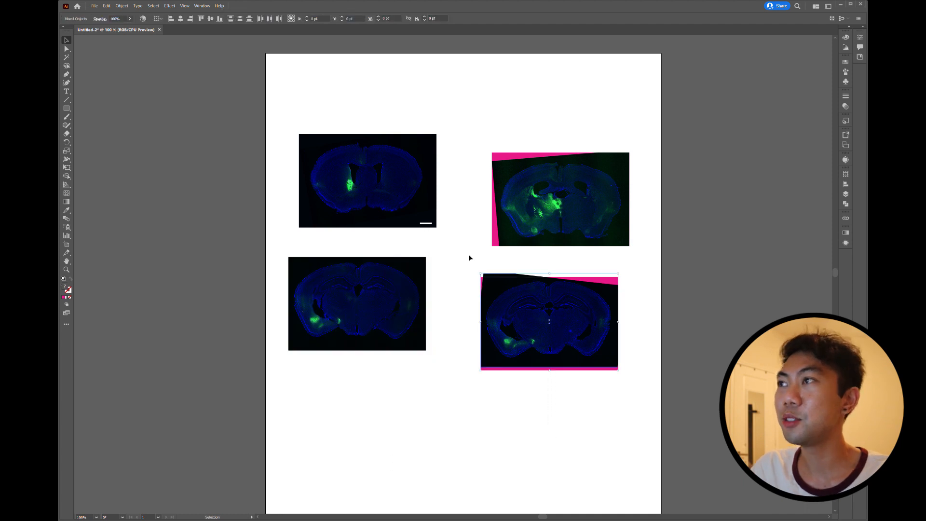
pyautogui.click(210, 19)
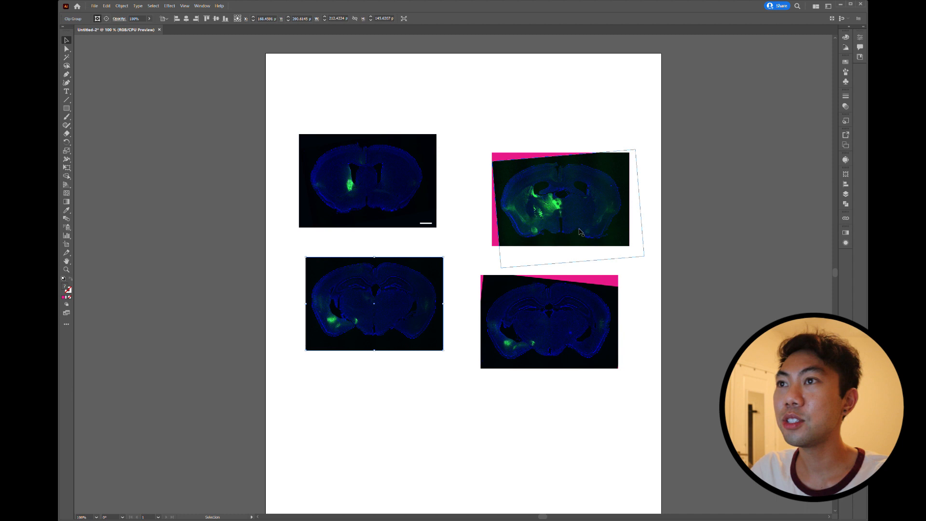
pyautogui.hotkey('ctrl', 'shift', 'a')
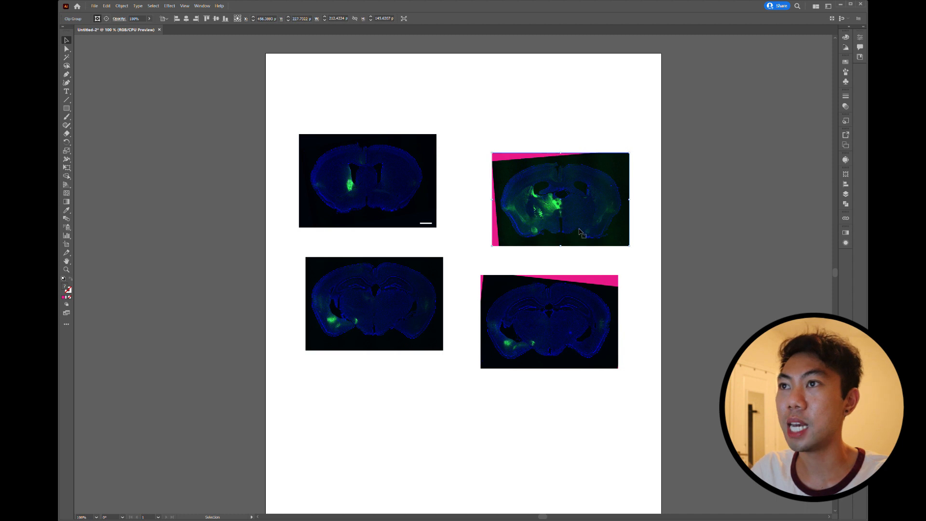
# - Recolour the magenta rectangle behind the upper-right image with the Eyedropper, sampling the image's dark background beside the exposed edge
pyautogui.hotkey('ctrl', '=')
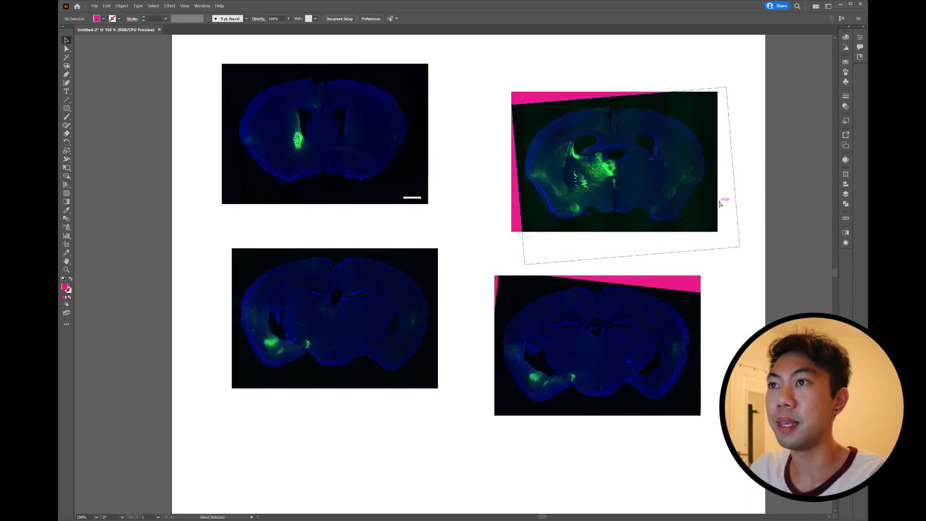
pyautogui.click(519, 99)
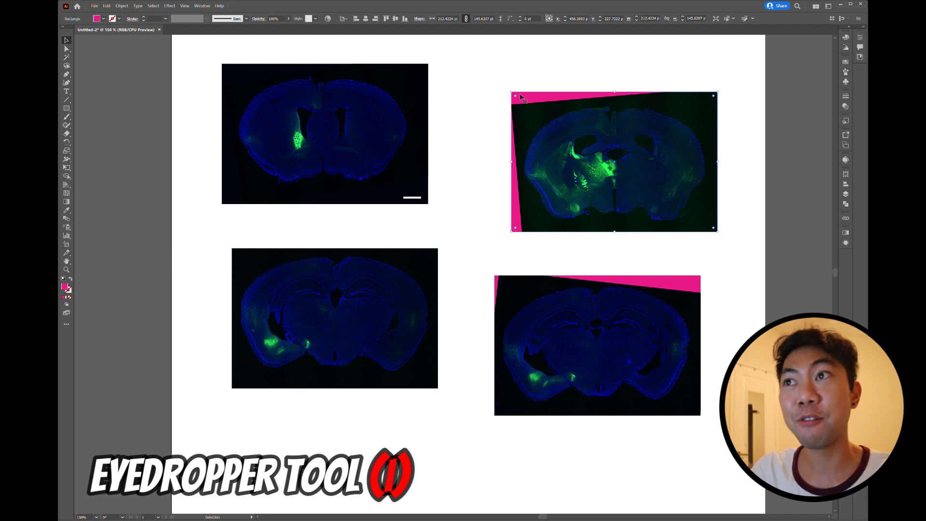
pyautogui.press('i')
pyautogui.click(525, 118)
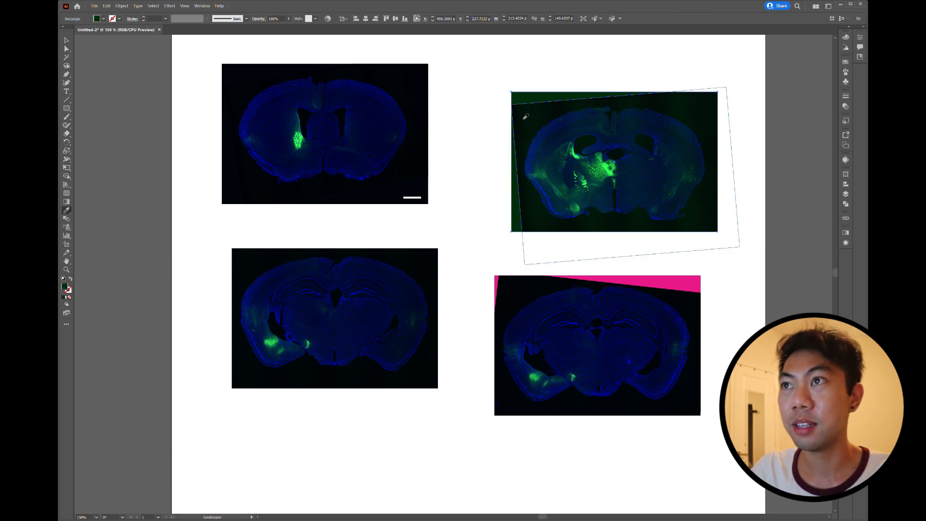
pyautogui.keyDown('ctrl'); pyautogui.click(476, 122); pyautogui.keyUp('ctrl')
pyautogui.keyDown('ctrl'); pyautogui.click(517, 210); pyautogui.keyUp('ctrl')
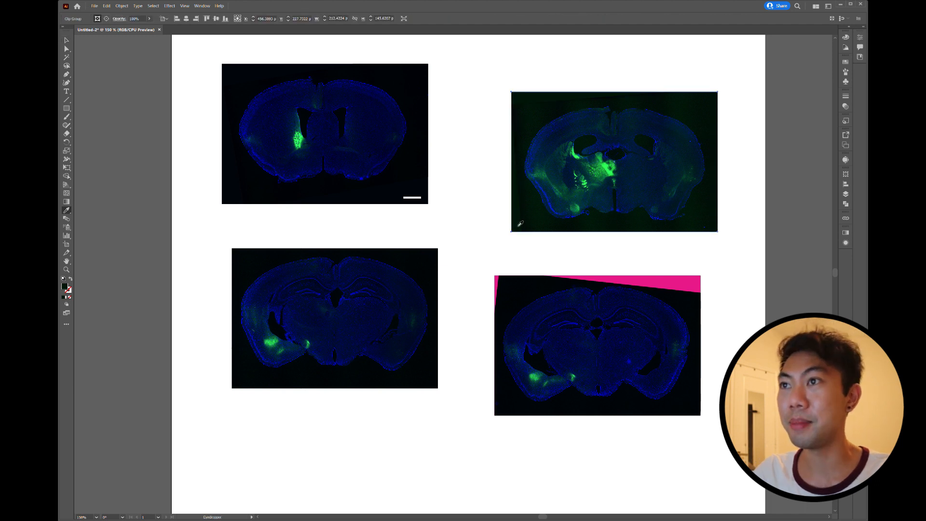
pyautogui.click(526, 222)
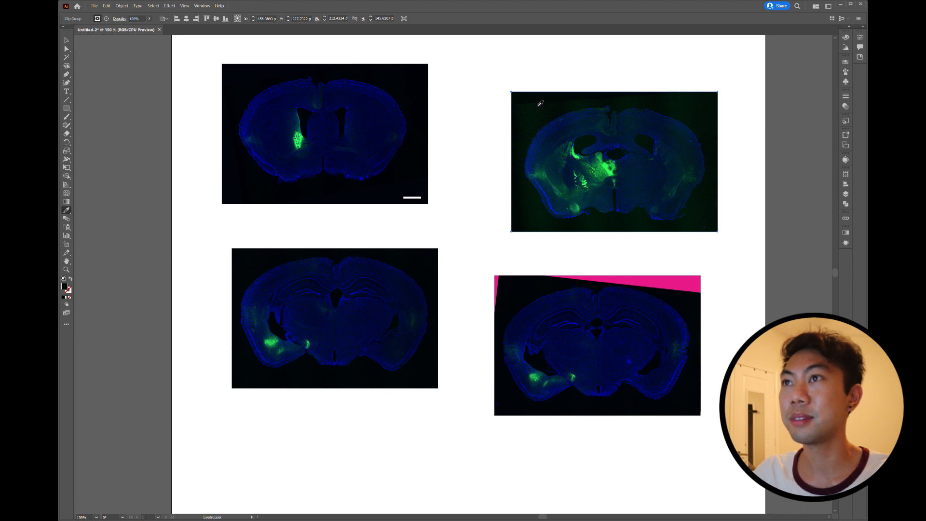
# - Group the upper-right cropped image with its colour-matched background rectangle
pyautogui.click(66, 40)
pyautogui.moveTo(481, 74); pyautogui.dragTo(633, 206)
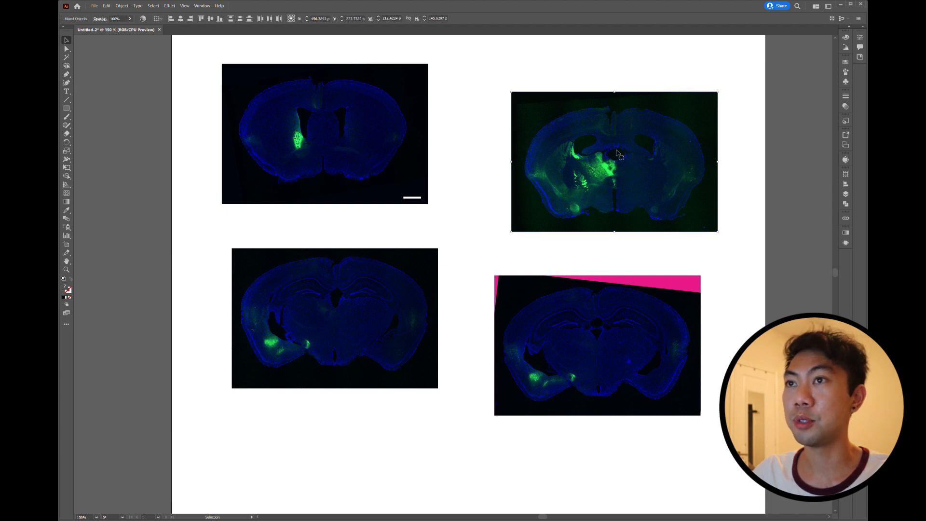
pyautogui.hotkey('ctrl', 'g')
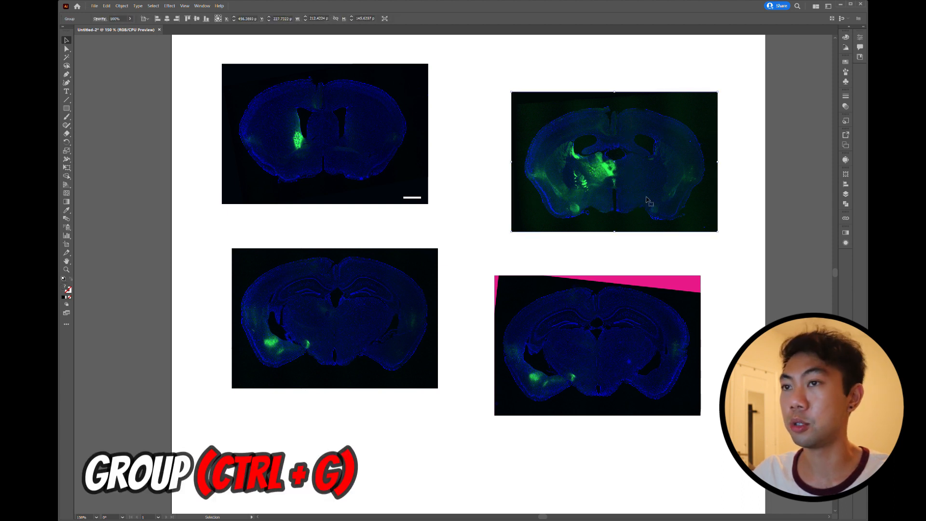
# - Fill the lower-right magenta rectangle with the image's near-black background colour using the Eyedropper, and group it with the image
pyautogui.click(684, 286)
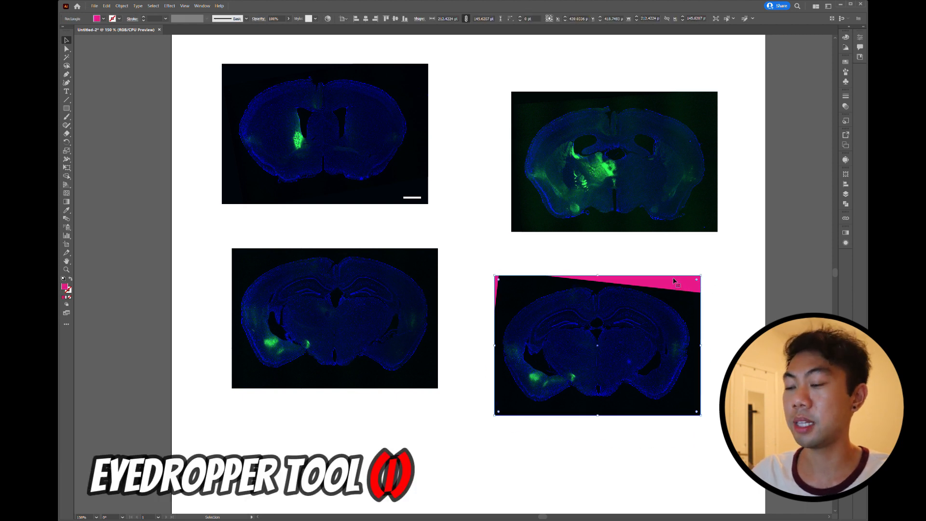
pyautogui.press('i')
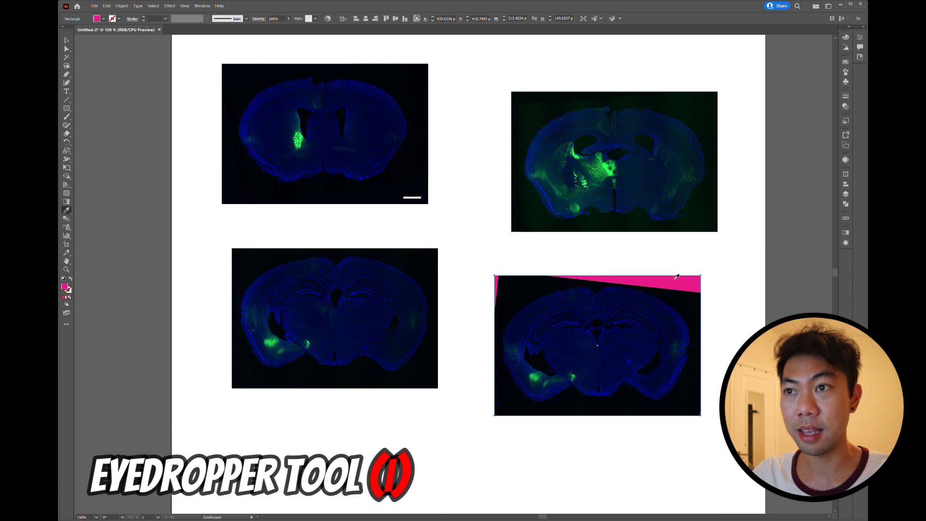
pyautogui.click(691, 304)
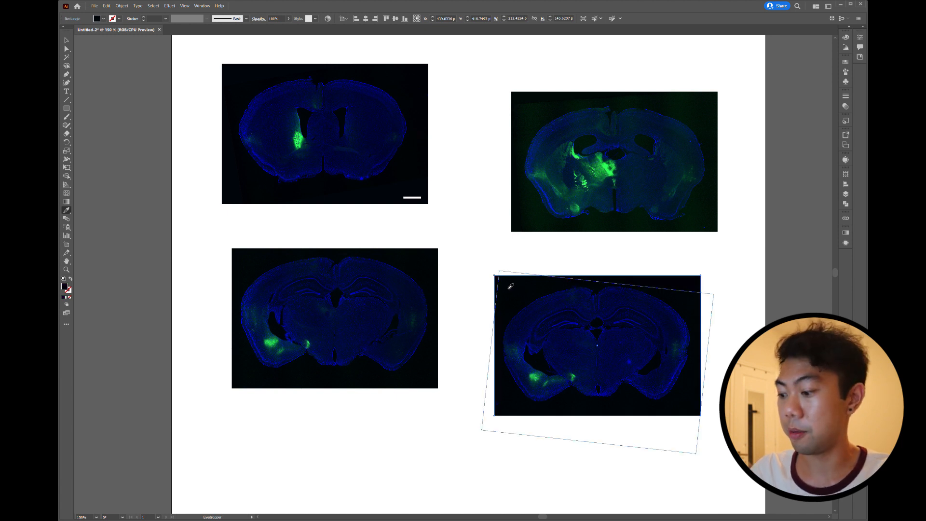
pyautogui.press('v')
pyautogui.moveTo(730, 368); pyautogui.dragTo(609, 289)
pyautogui.hotkey('ctrl', 'g')
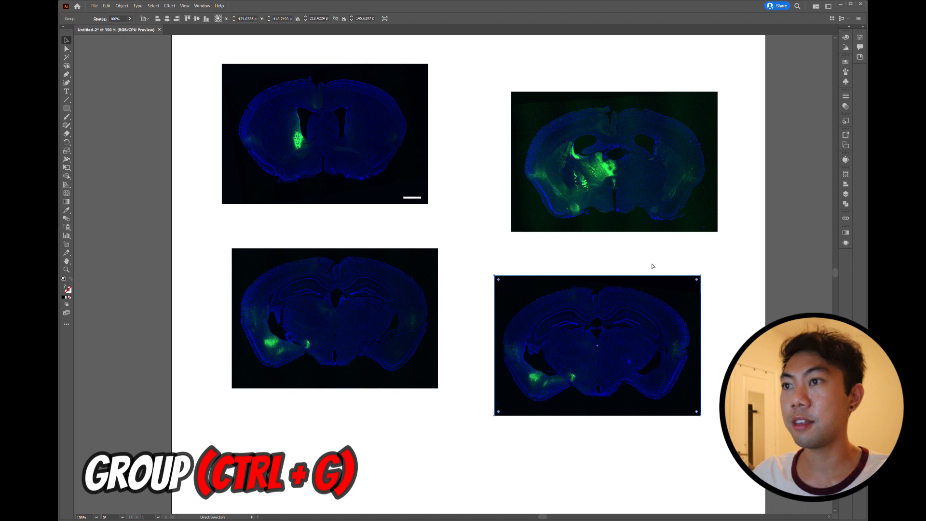
pyautogui.click(672, 253)
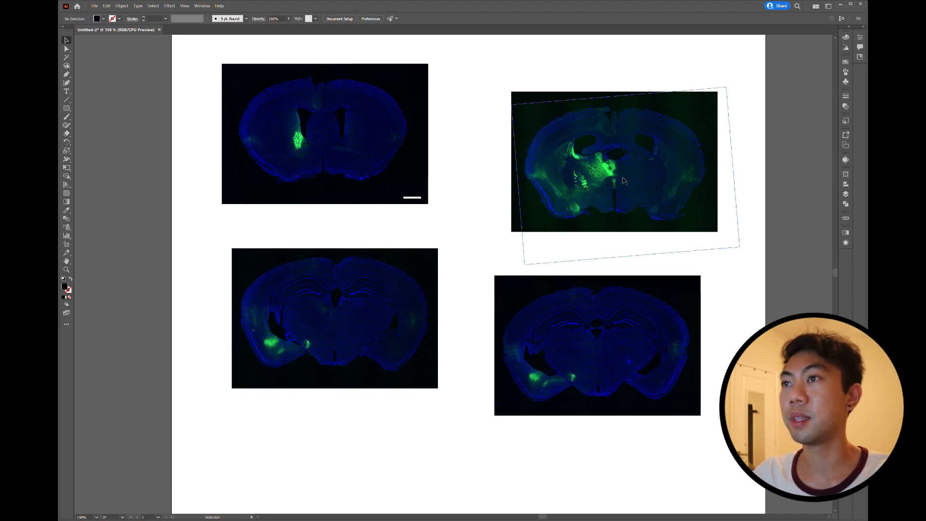
# - Move the upper-right image group beside the upper-left image, leaving a narrow gap, and align their top edges
pyautogui.moveTo(662, 189); pyautogui.dragTo(582, 204)
pyautogui.moveTo(565, 169); pyautogui.dragTo(582, 196)
pyautogui.moveTo(578, 208); pyautogui.dragTo(548, 143)
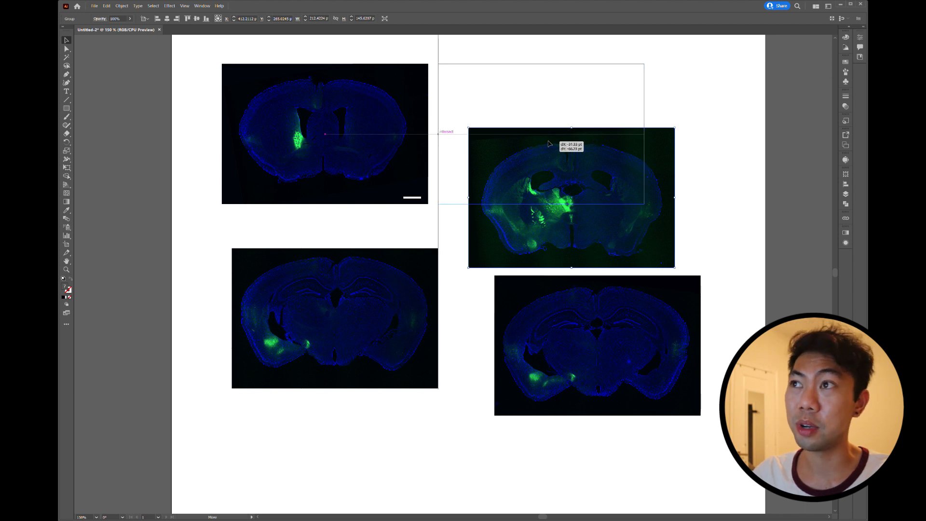
pyautogui.moveTo(549, 144); pyautogui.dragTo(581, 166)
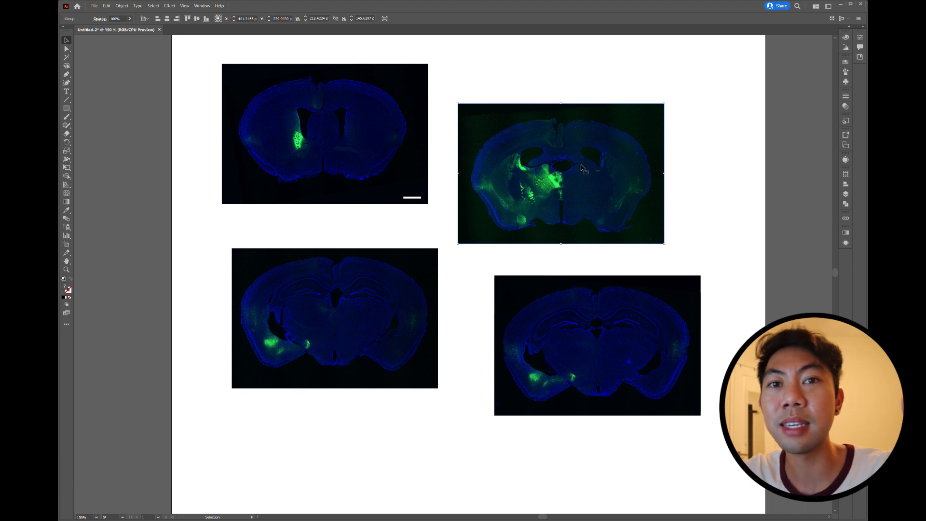
pyautogui.moveTo(581, 166); pyautogui.dragTo(560, 184)
pyautogui.keyDown('shift'); pyautogui.click(386, 116); pyautogui.keyUp('shift')
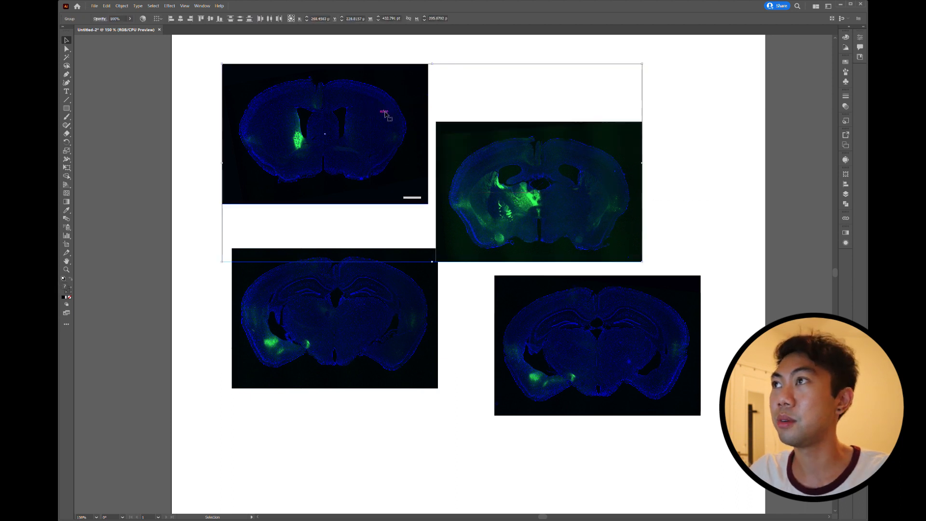
pyautogui.click(201, 18)
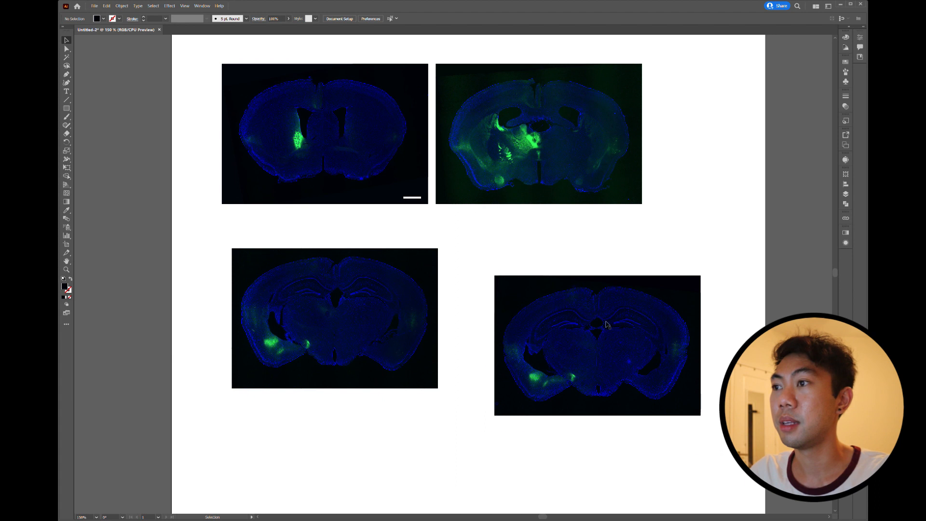
# - Move the lower-left image up to a narrow gap below the upper-left image and align their left edges
pyautogui.moveTo(360, 309); pyautogui.dragTo(396, 262)
pyautogui.moveTo(394, 399); pyautogui.dragTo(321, 186)
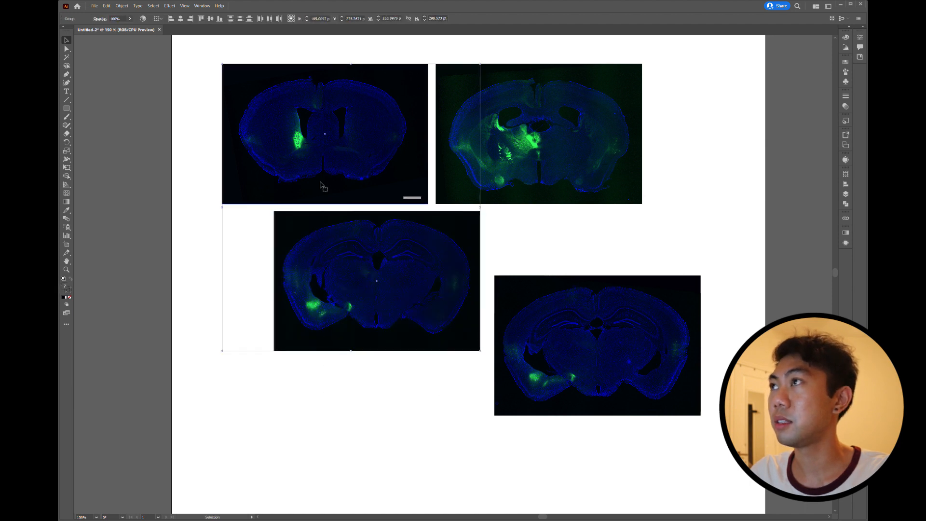
pyautogui.click(173, 21)
pyautogui.click(374, 429)
# - Align the lower-right image's right edge with the upper-right image and its bottom edge with the lower-left image
pyautogui.moveTo(586, 345); pyautogui.dragTo(432, 218)
pyautogui.moveTo(644, 291); pyautogui.dragTo(521, 146)
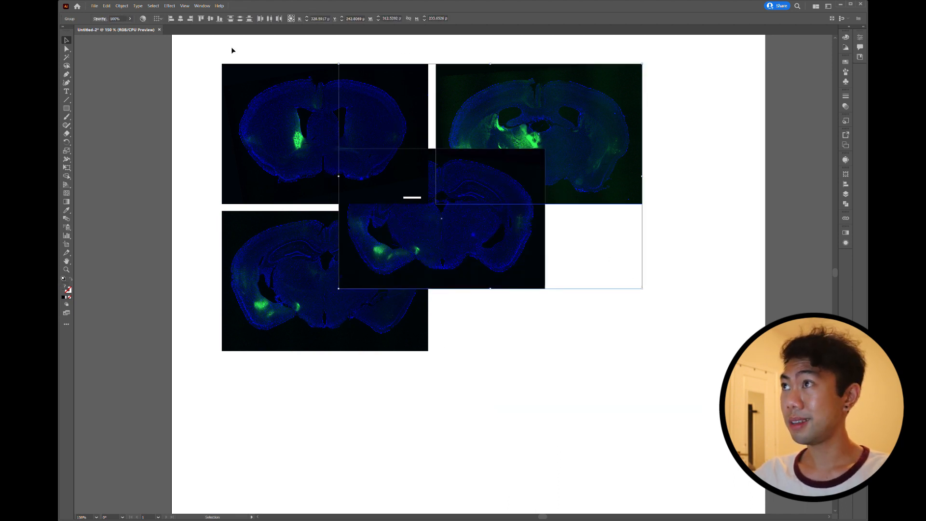
pyautogui.click(191, 19)
pyautogui.moveTo(593, 377); pyautogui.dragTo(369, 252)
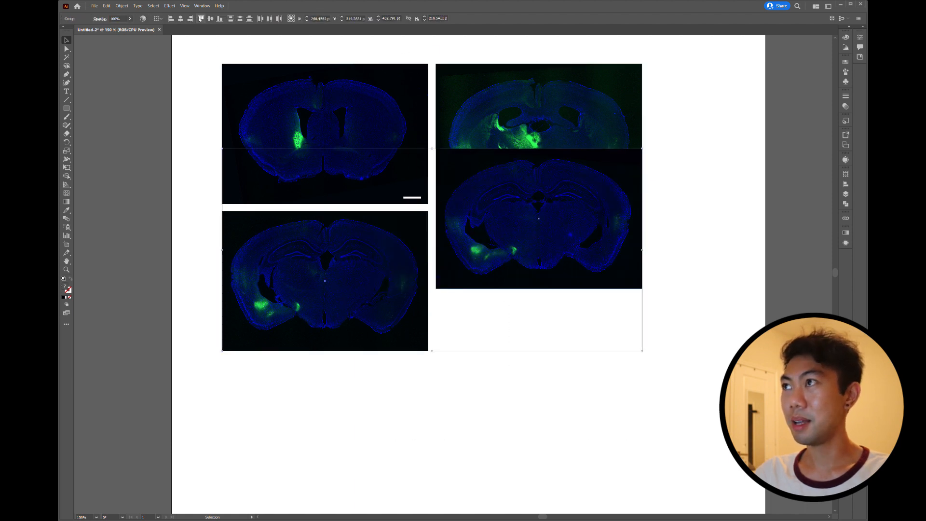
pyautogui.click(219, 18)
pyautogui.click(622, 409)
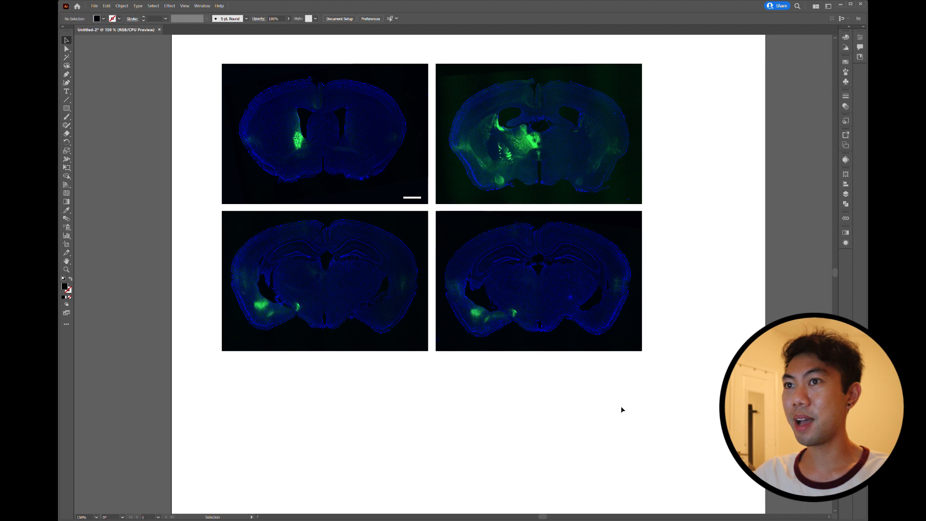
# - Select the whole four-image grid and move it toward the top-left corner of the artboard
pyautogui.scroll(3, 727, 370)
pyautogui.hotkey('ctrl', '-')
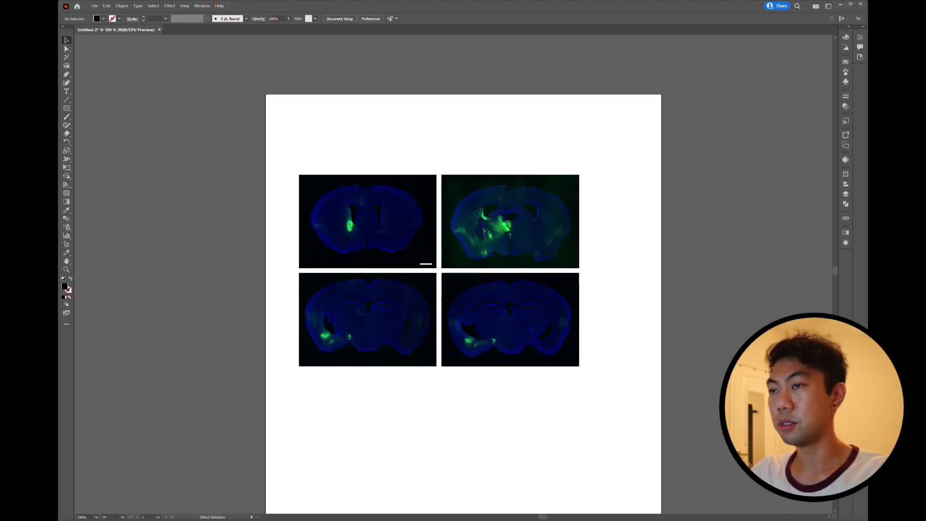
pyautogui.moveTo(657, 406); pyautogui.dragTo(261, 151)
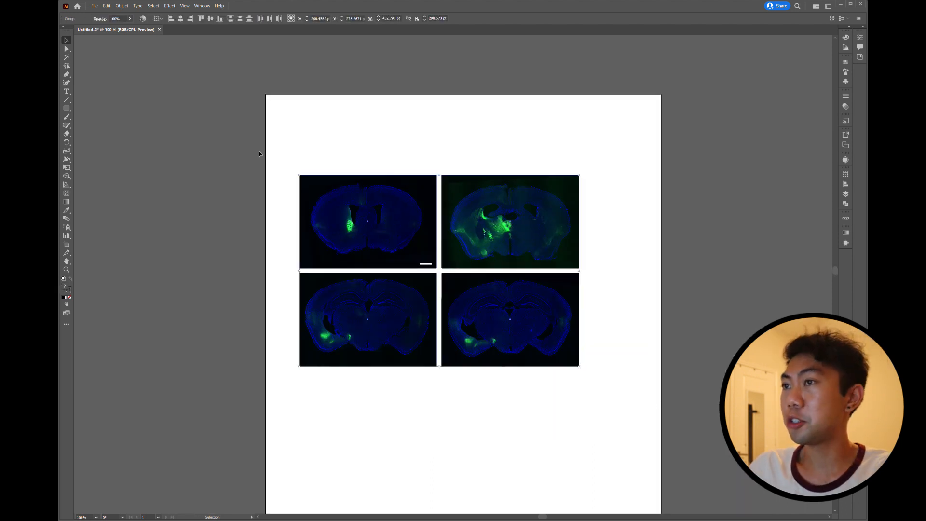
pyautogui.moveTo(325, 199); pyautogui.dragTo(318, 142)
pyautogui.click(615, 366)
# - Enlarge the four-image grid proportionally to about 571 pt wide and position it within the artboard's top margin
pyautogui.moveTo(616, 366); pyautogui.dragTo(261, 107)
pyautogui.press('shift')
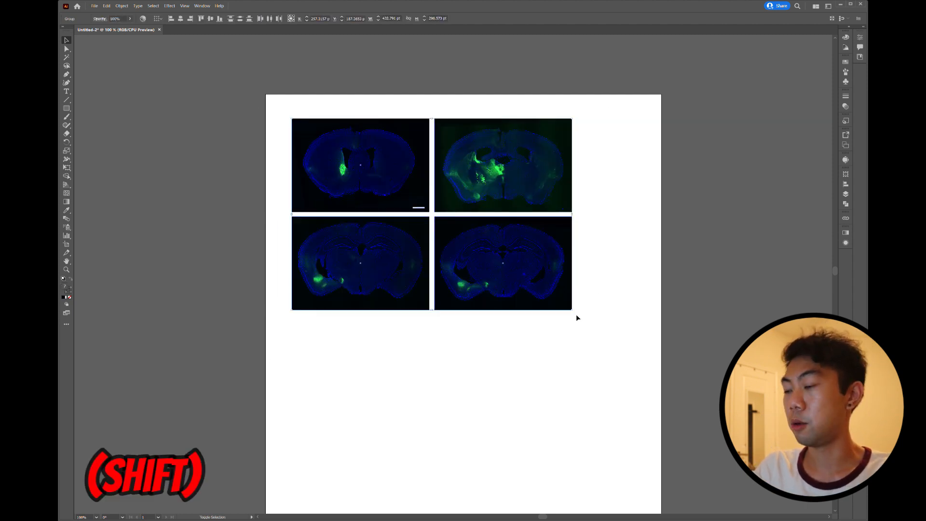
pyautogui.moveTo(573, 311); pyautogui.dragTo(662, 371)
pyautogui.moveTo(603, 312); pyautogui.dragTo(588, 300)
pyautogui.click(709, 357)
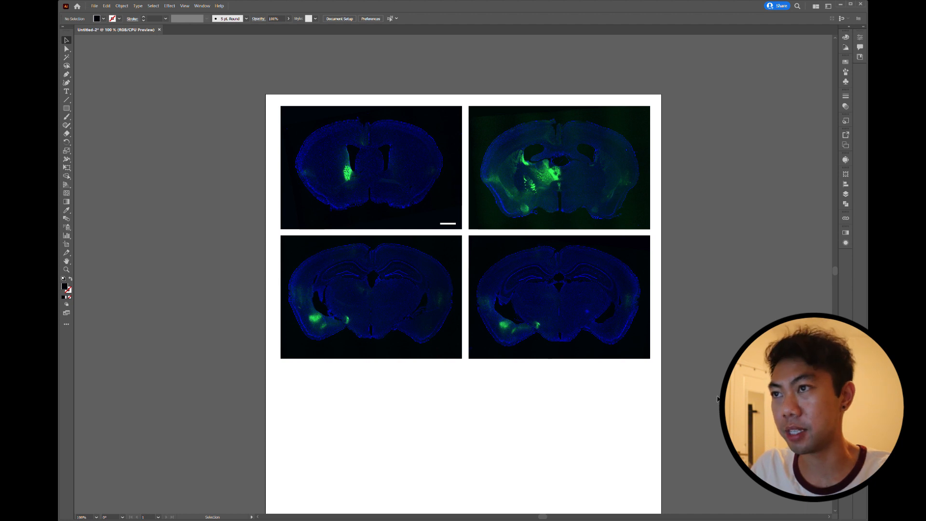
# - Group all four images with the scale bar and centre the group horizontally on the artboard
pyautogui.hotkey('ctrl', 'a')
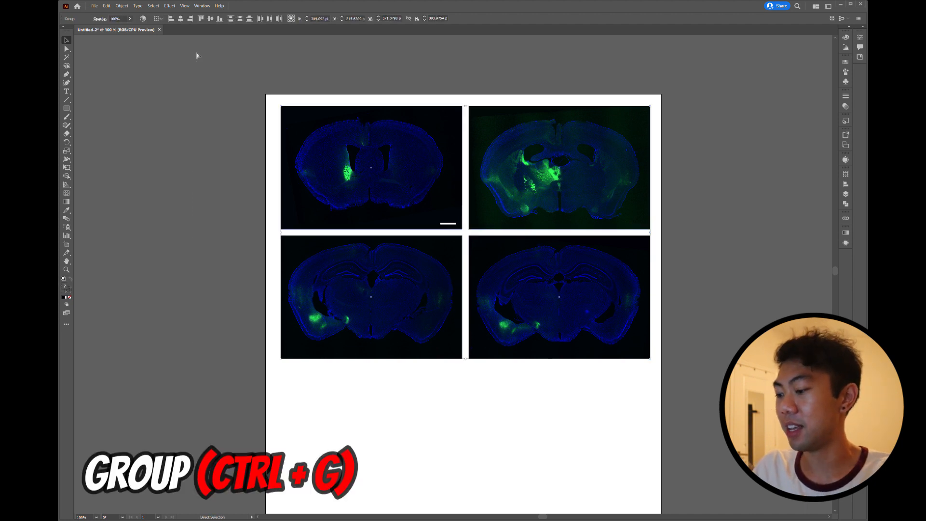
pyautogui.hotkey('ctrl', 'g')
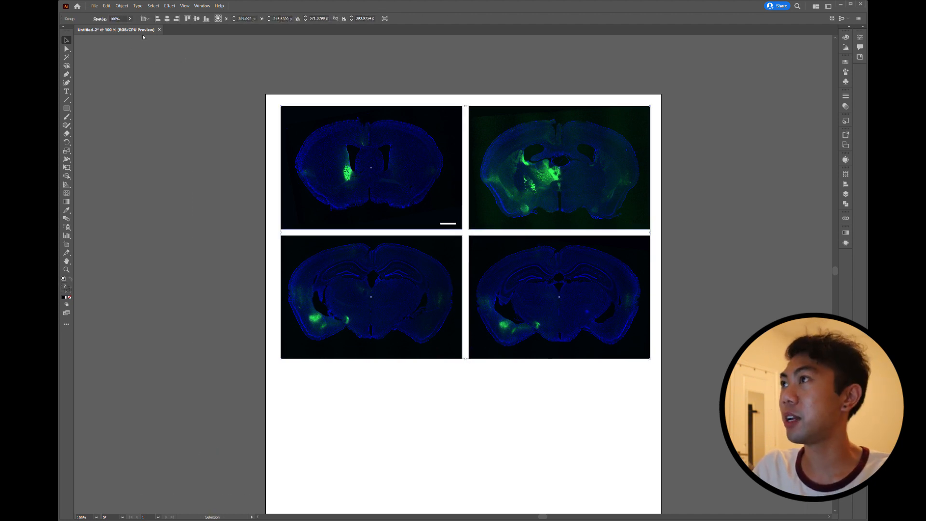
pyautogui.click(166, 18)
pyautogui.click(134, 160)
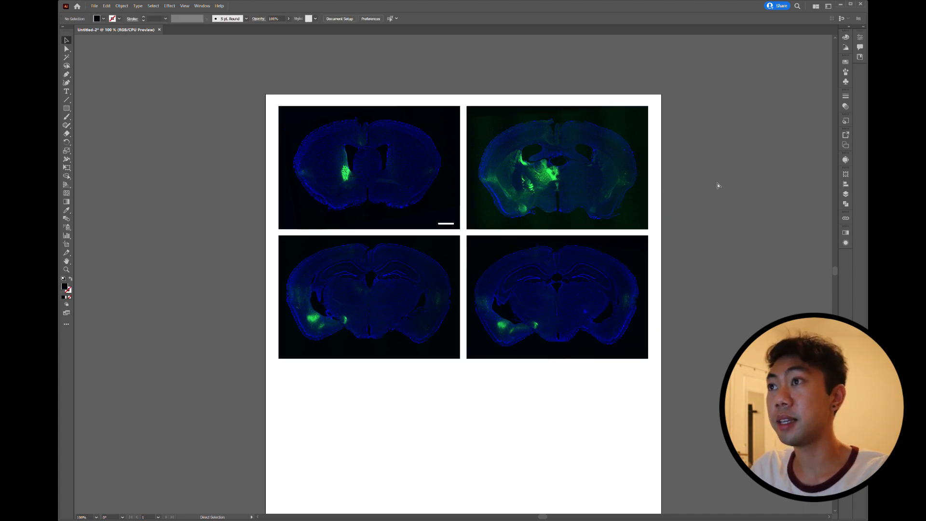
# - Add a line of placeholder text beside the artboard's upper-left area and set its font to Arial
pyautogui.hotkey('ctrl', '=')
pyautogui.hotkey('ctrl', '-')
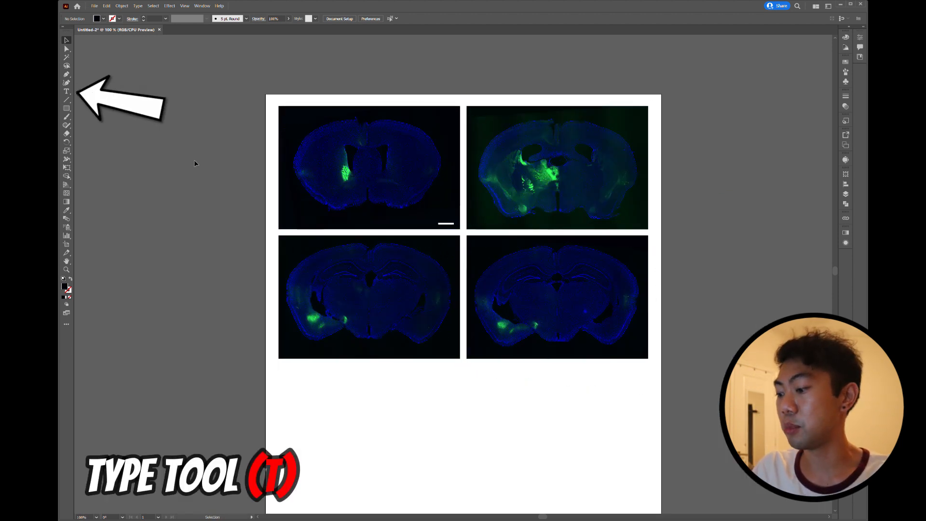
pyautogui.press('t')
pyautogui.click(158, 118)
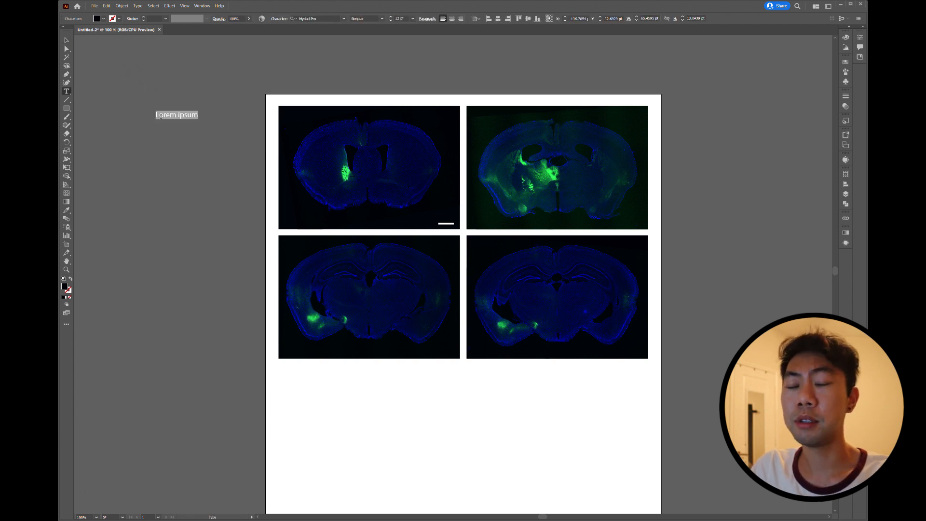
pyautogui.click(334, 21)
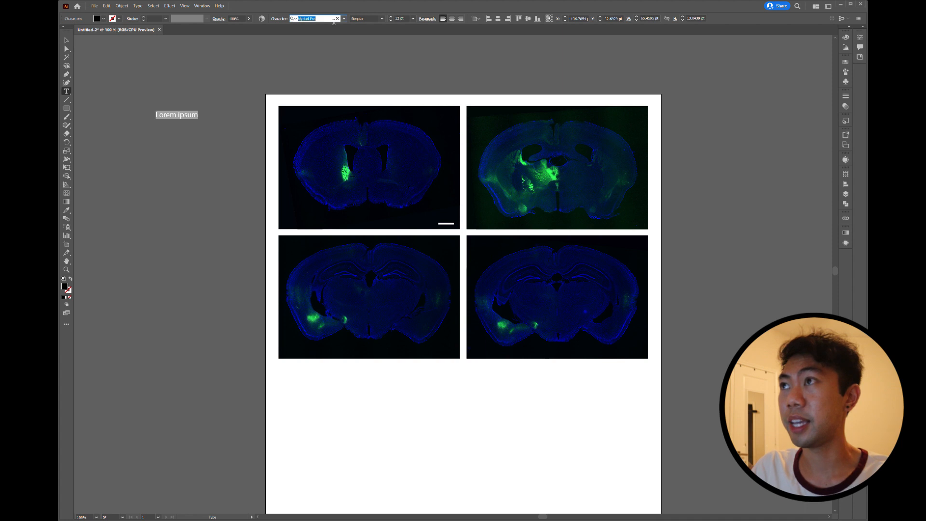
pyautogui.write('arial')
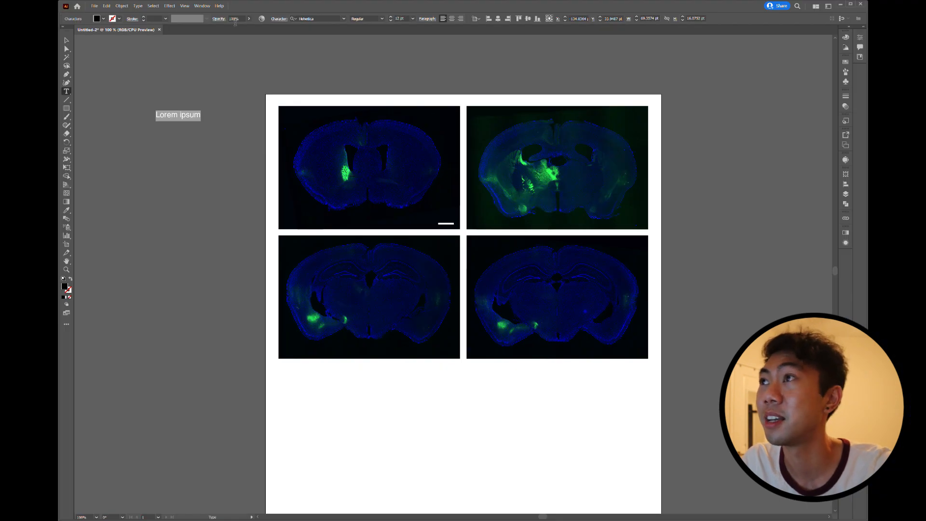
pyautogui.click(328, 22)
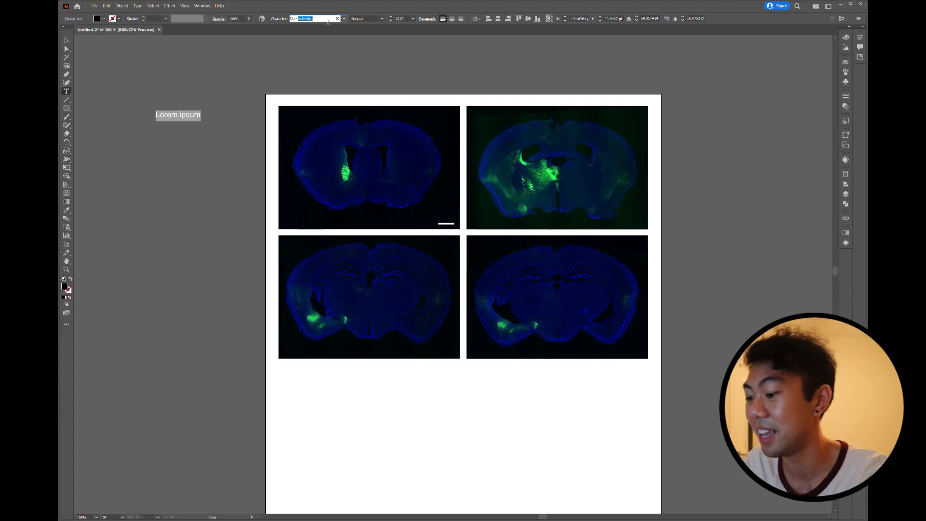
pyautogui.write('arial')
pyautogui.press('Return')
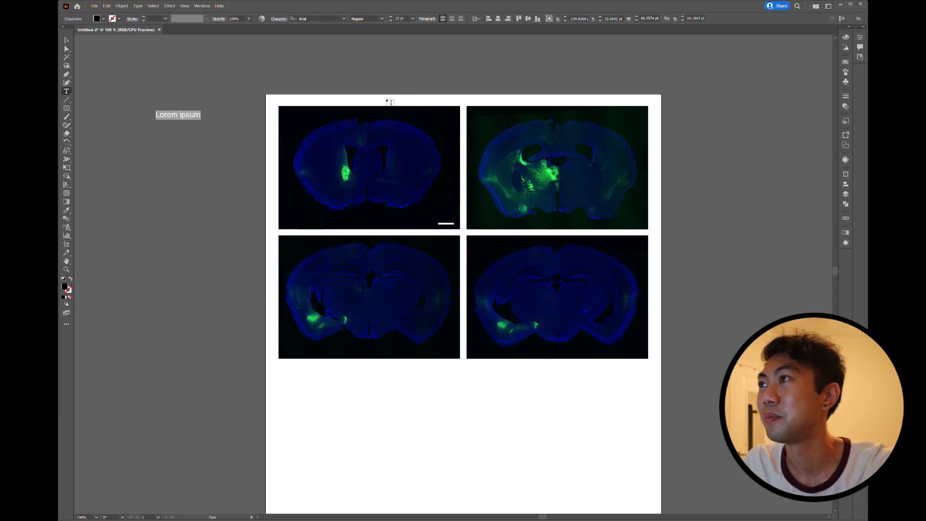
pyautogui.click(66, 41)
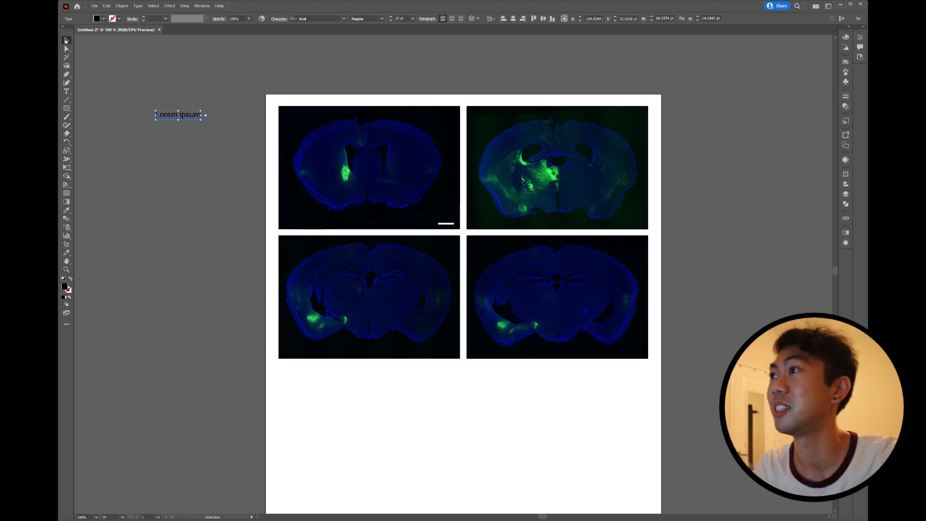
pyautogui.moveTo(176, 118); pyautogui.dragTo(192, 127)
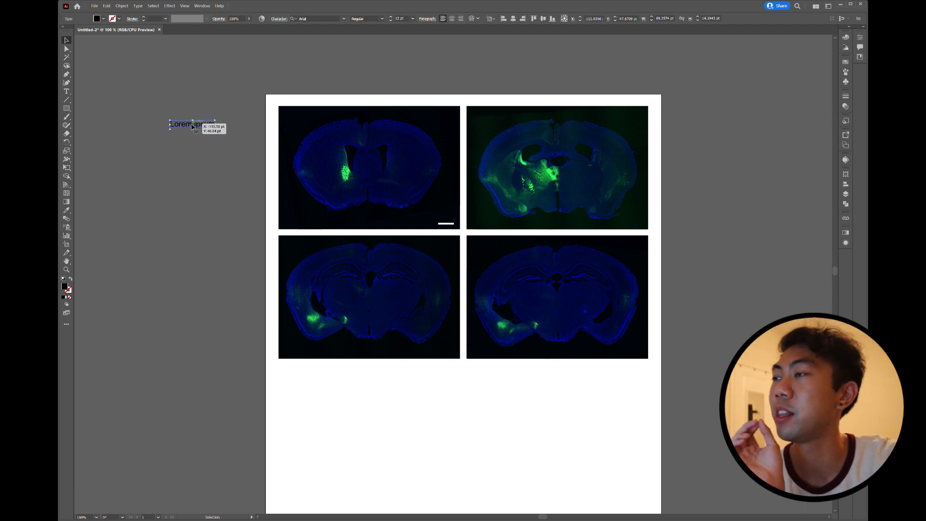
pyautogui.click(201, 139)
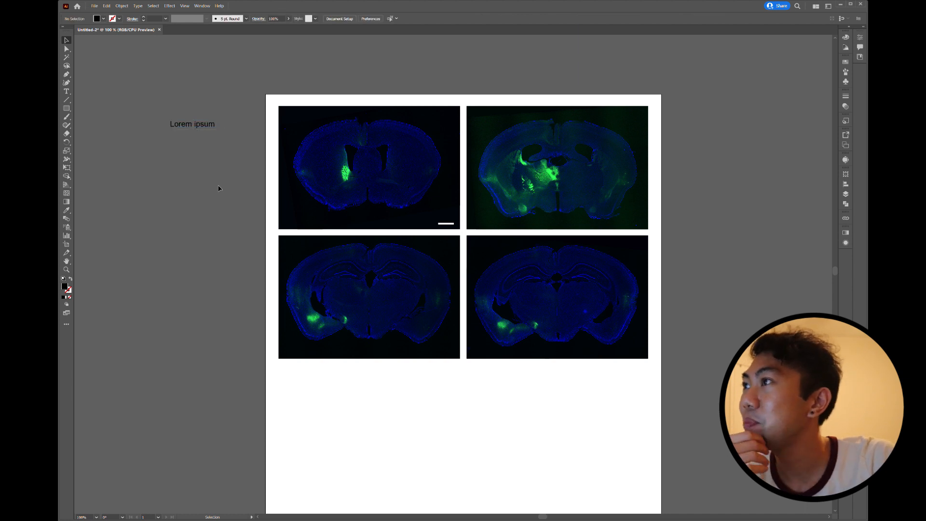
# - Make the placeholder text bold and white, and replace its wording with the letter A
pyautogui.click(197, 127)
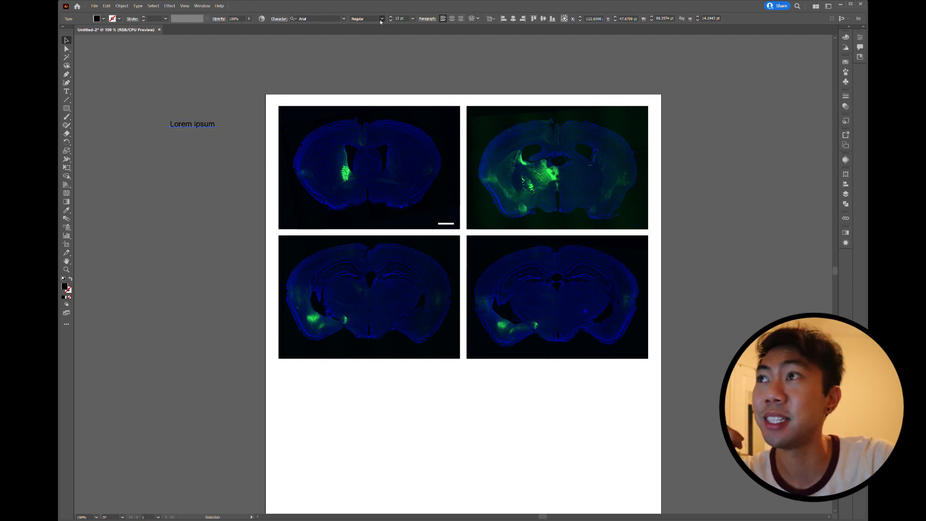
pyautogui.click(369, 75)
pyautogui.click(103, 20)
pyautogui.doubleClick(203, 128)
pyautogui.hotkey('ctrl', 'a')
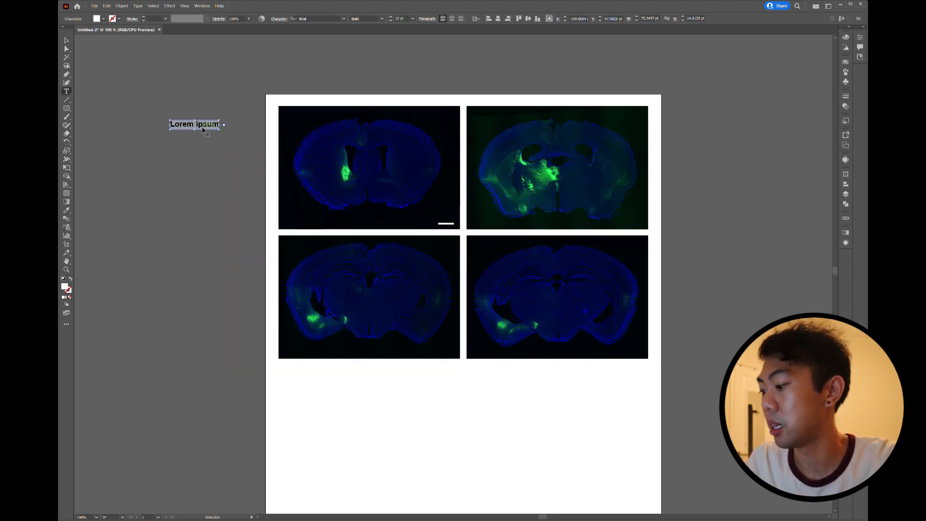
pyautogui.write('A')
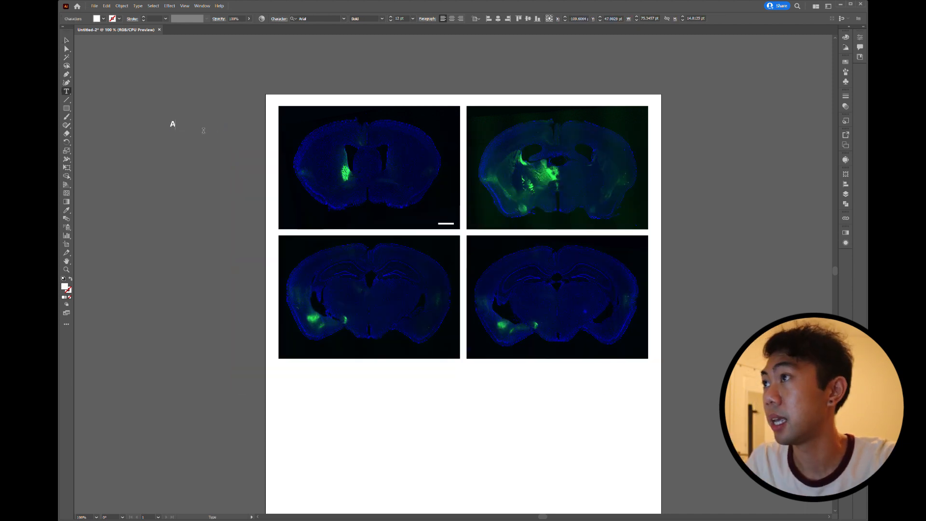
# - Set the letter A's size to 20 pt and place it in the upper-left corner of the first image
pyautogui.click(66, 40)
pyautogui.click(159, 86)
pyautogui.moveTo(175, 132); pyautogui.dragTo(224, 134)
pyautogui.click(226, 76)
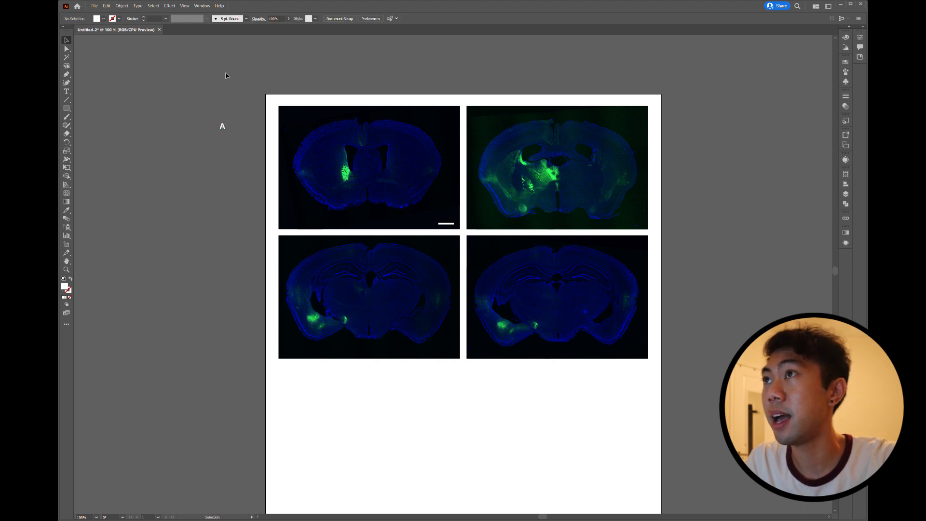
pyautogui.click(223, 126)
pyautogui.click(406, 20)
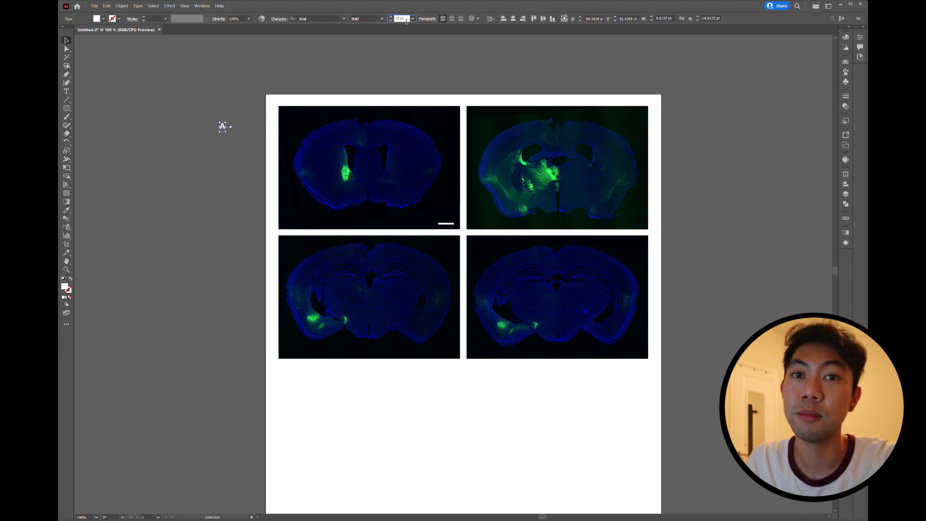
pyautogui.hotkey('ctrl', 'a')
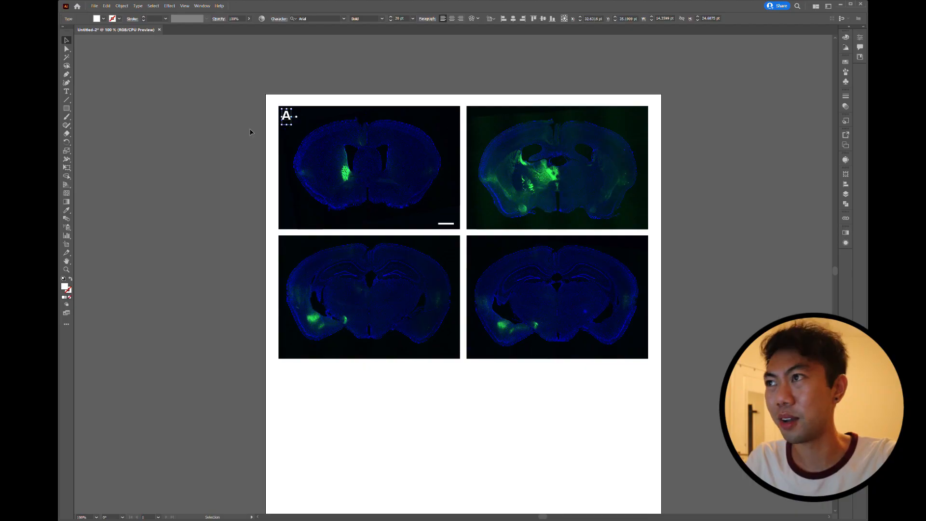
# - Duplicate the letter A three times and place one copy in the upper-left corner of each remaining image
pyautogui.click(286, 116)
pyautogui.hotkey('ctrl', 'c')
pyautogui.hotkey('ctrl', 'v')
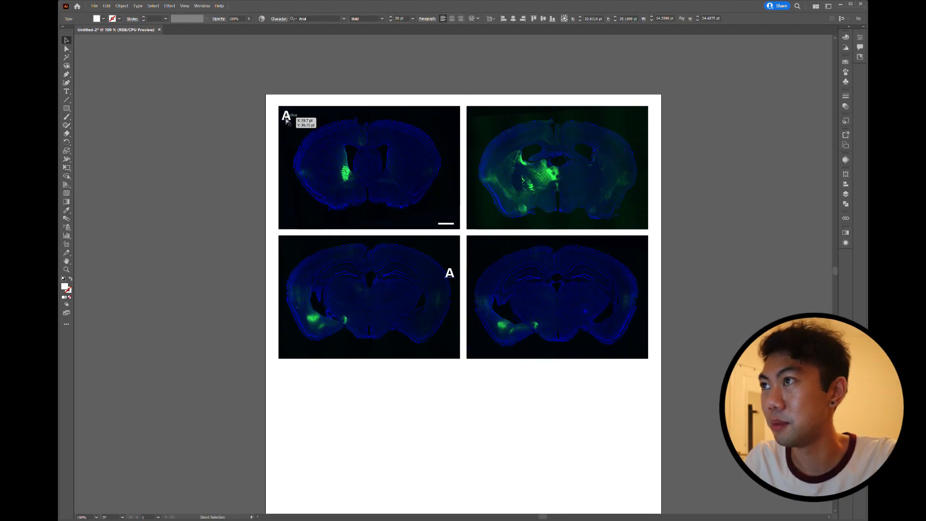
pyautogui.moveTo(456, 274); pyautogui.dragTo(481, 117)
pyautogui.click(287, 120)
pyautogui.hotkey('ctrl', 'v')
pyautogui.moveTo(456, 274); pyautogui.dragTo(293, 250)
pyautogui.hotkey('ctrl', 'v')
pyautogui.moveTo(454, 272); pyautogui.dragTo(482, 248)
# - Change the copied letters to B on the upper-right, C on the lower-left and D on the lower-right image
pyautogui.doubleClick(479, 117)
pyautogui.write('B')
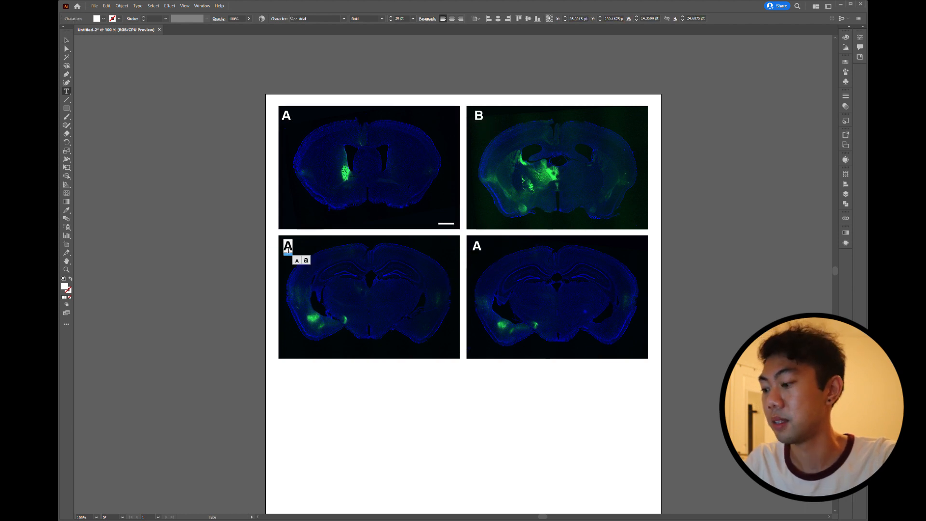
pyautogui.doubleClick(288, 247)
pyautogui.write('C')
pyautogui.doubleClick(477, 246)
pyautogui.write('D')
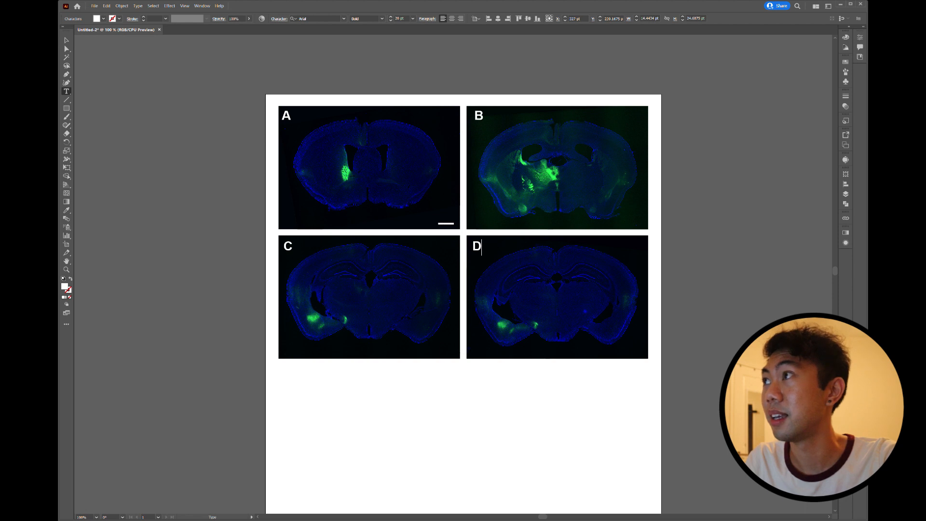
pyautogui.press('Escape')
# - Align labels A and B with each other in a row, and labels A and C in a column
pyautogui.click(287, 120)
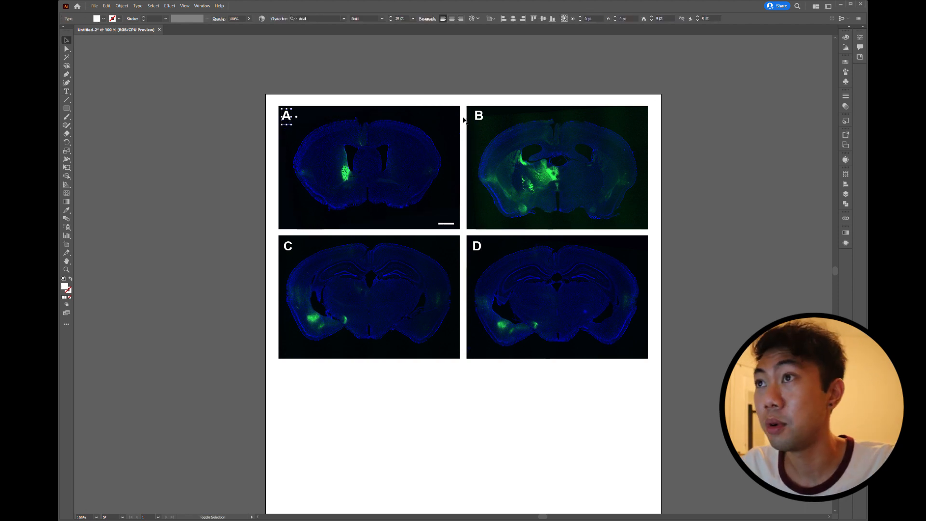
pyautogui.keyDown('shift'); pyautogui.click(482, 118); pyautogui.keyUp('shift')
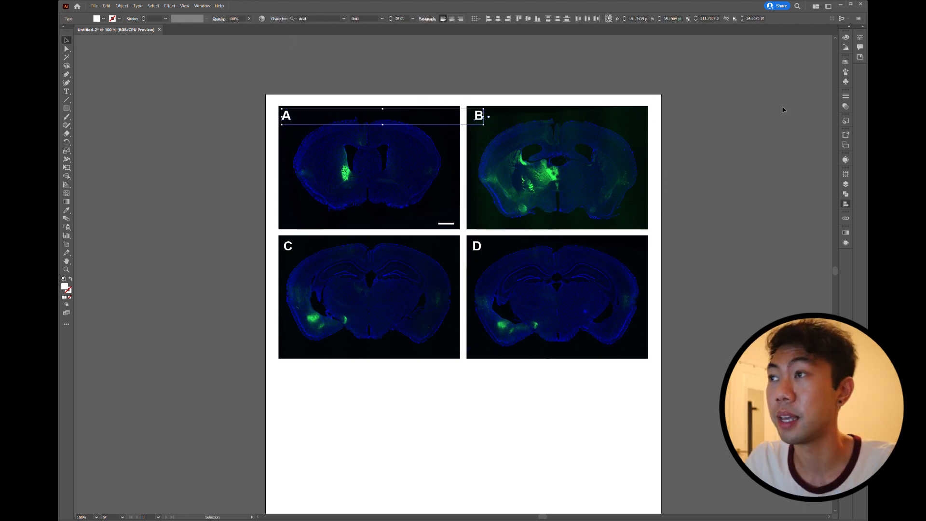
pyautogui.click(783, 110)
pyautogui.click(287, 116)
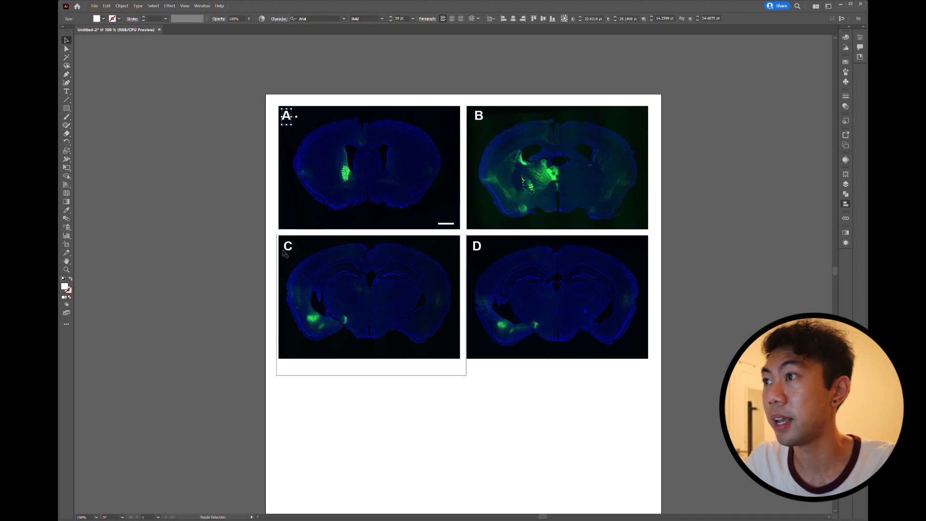
pyautogui.keyDown('shift'); pyautogui.click(288, 247); pyautogui.keyUp('shift')
pyautogui.click(761, 195)
pyautogui.click(724, 128)
# - Align labels B and D in a column and nudge both slightly left toward their images' left edges
pyautogui.click(481, 118)
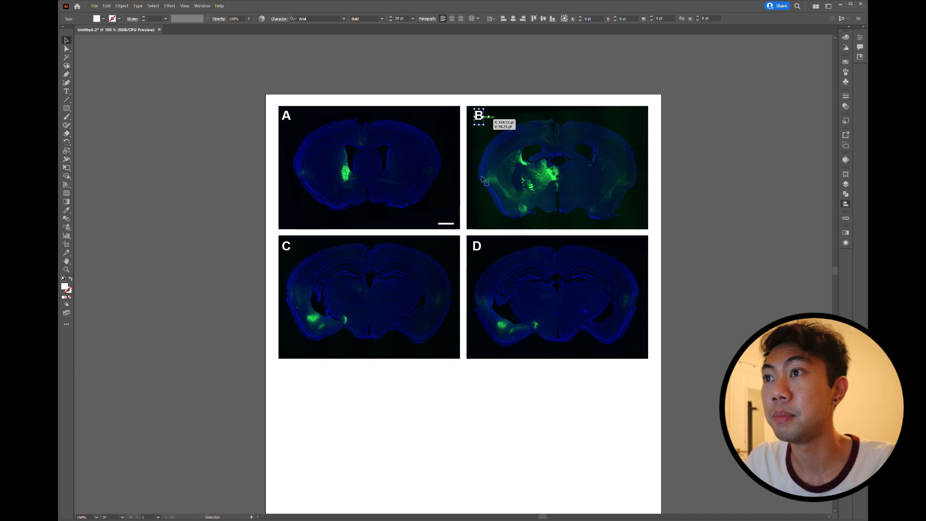
pyautogui.keyDown('shift'); pyautogui.click(477, 247); pyautogui.keyUp('shift')
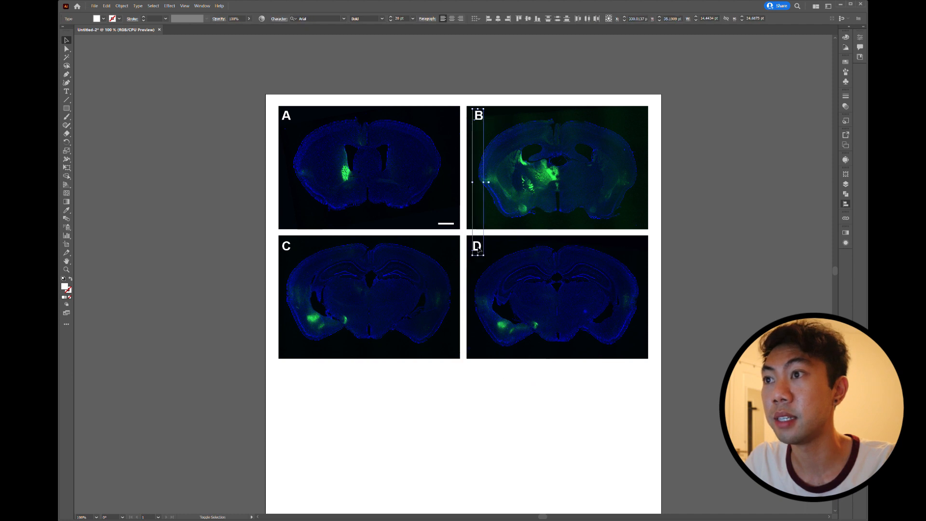
pyautogui.click(757, 192)
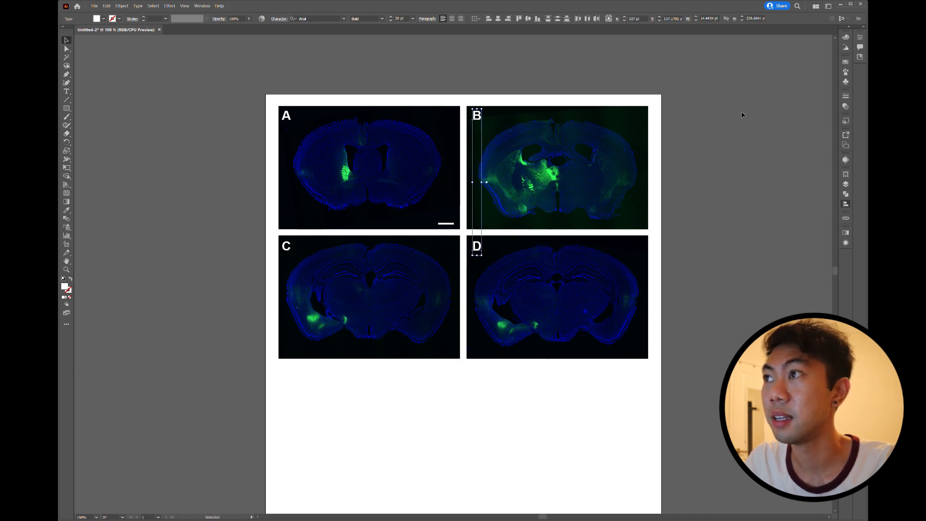
pyautogui.press('Left')
pyautogui.press('Left')
pyautogui.press('Left')
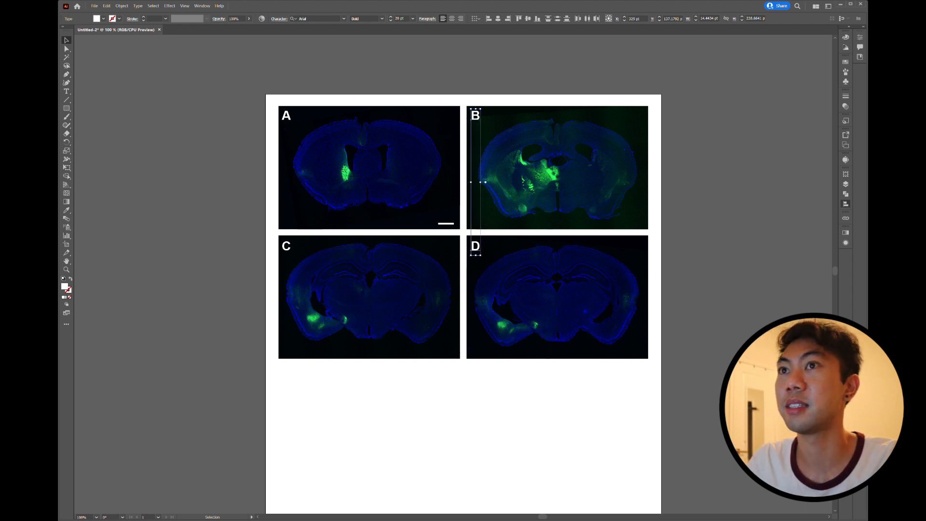
# - Select labels A and C together and nudge them slightly right within their images
pyautogui.click(769, 109)
pyautogui.moveTo(466, 234); pyautogui.dragTo(279, 376)
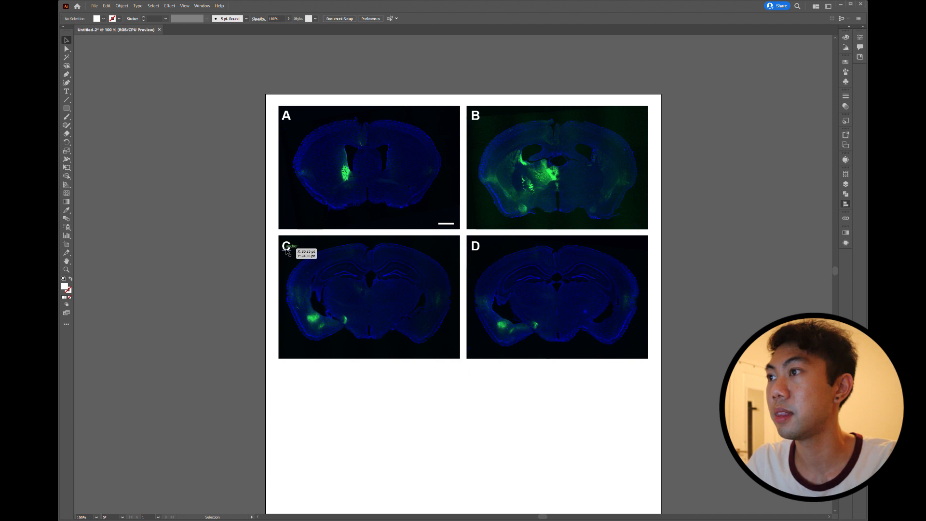
pyautogui.keyDown('shift'); pyautogui.click(288, 117); pyautogui.keyUp('shift')
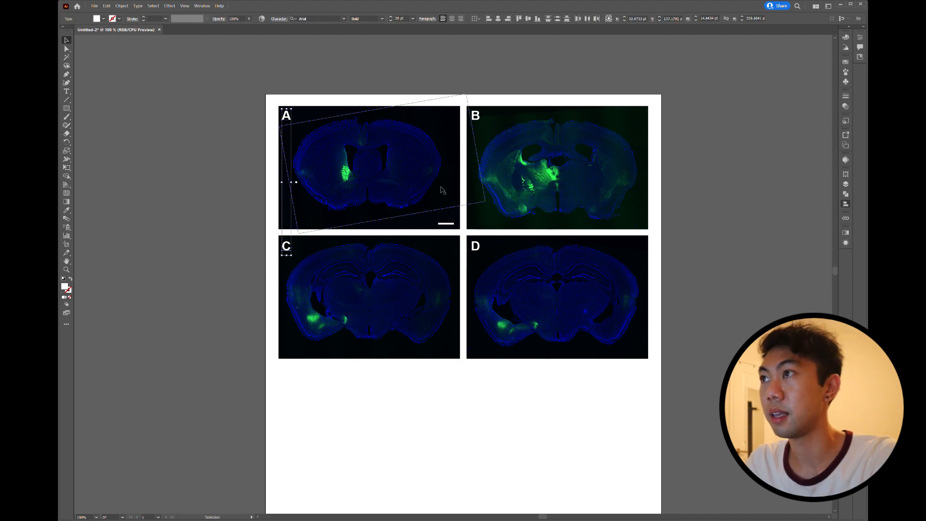
pyautogui.click(729, 80)
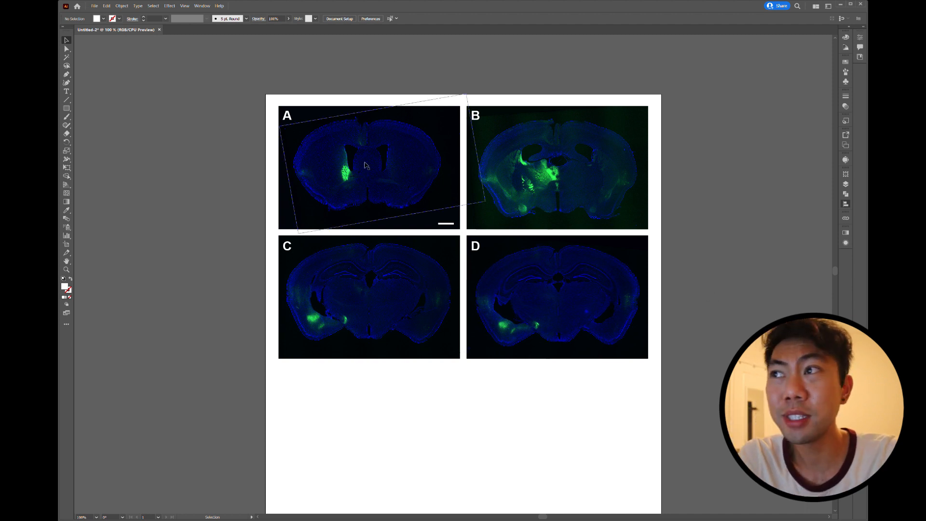
# - Add a text label reading GFP on the blank area below the image grid
pyautogui.press('t')
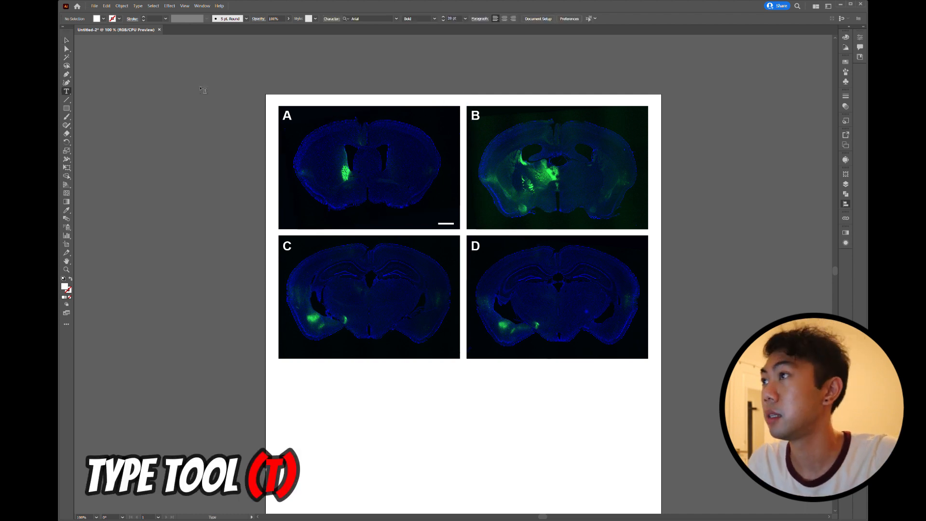
pyautogui.click(386, 389)
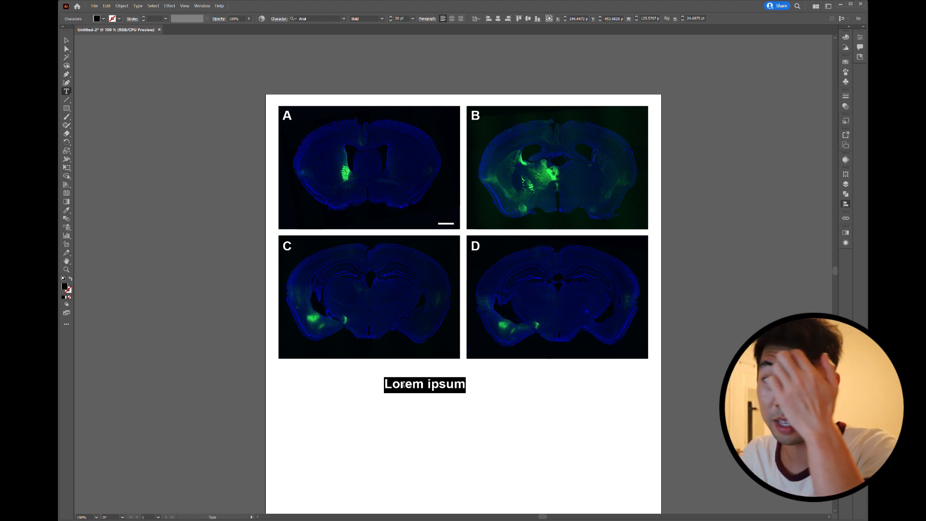
pyautogui.write('GFP')
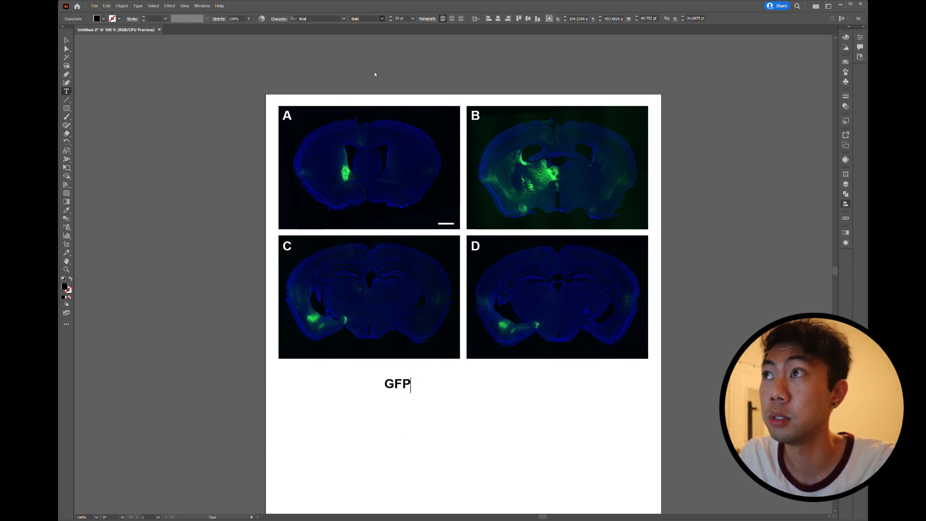
# - Set the font size of the GFP label to 12 pt
pyautogui.click(400, 20)
pyautogui.write('12')
pyautogui.press('Return')
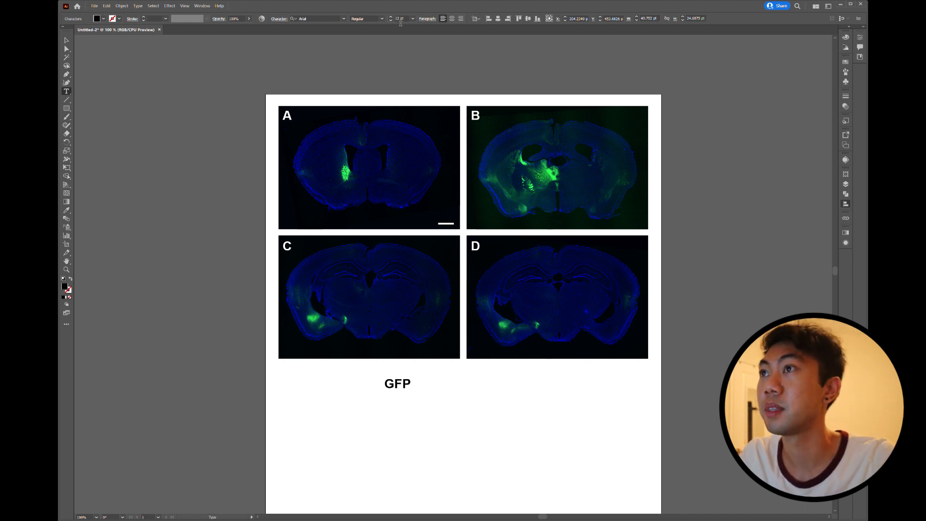
pyautogui.doubleClick(405, 386)
pyautogui.click(403, 19)
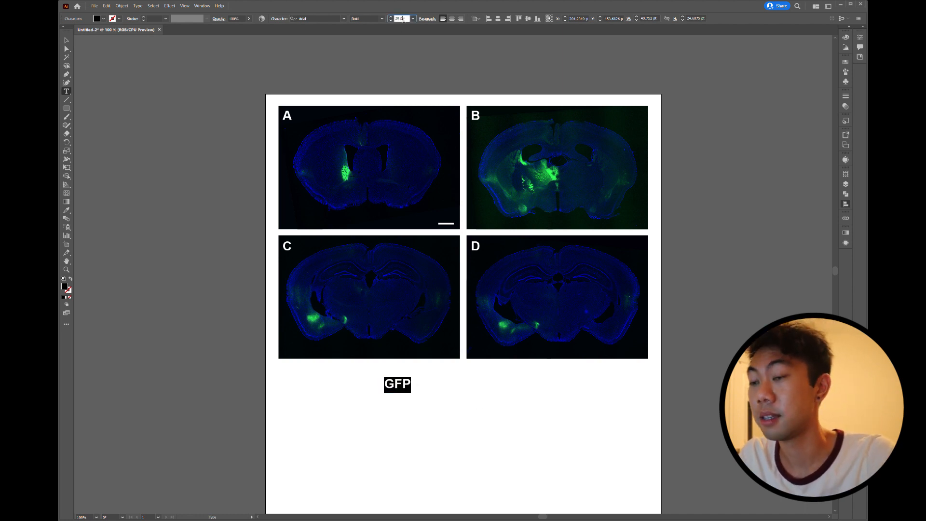
pyautogui.press('Return')
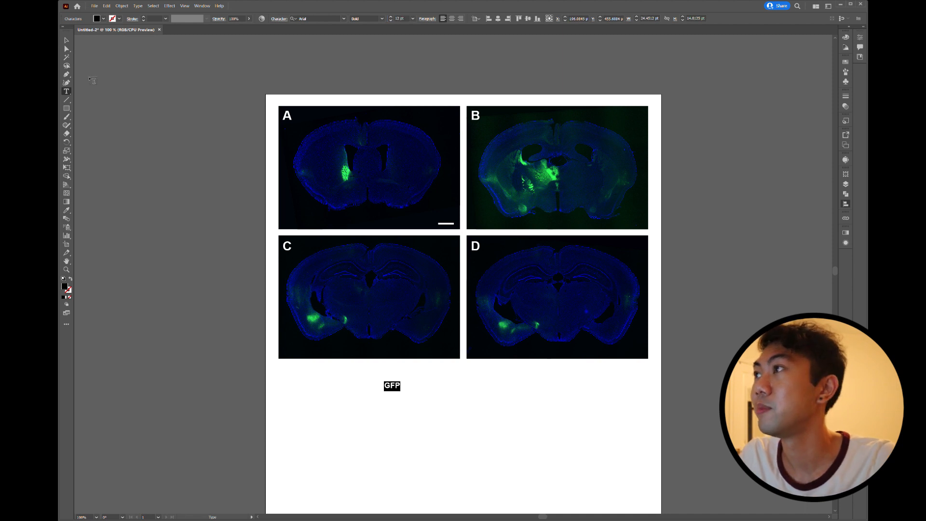
# - Set the GFP label's font style to Regular and its size to 15 pt
pyautogui.click(382, 19)
pyautogui.click(367, 60)
pyautogui.click(402, 22)
pyautogui.write('15')
pyautogui.press('Return')
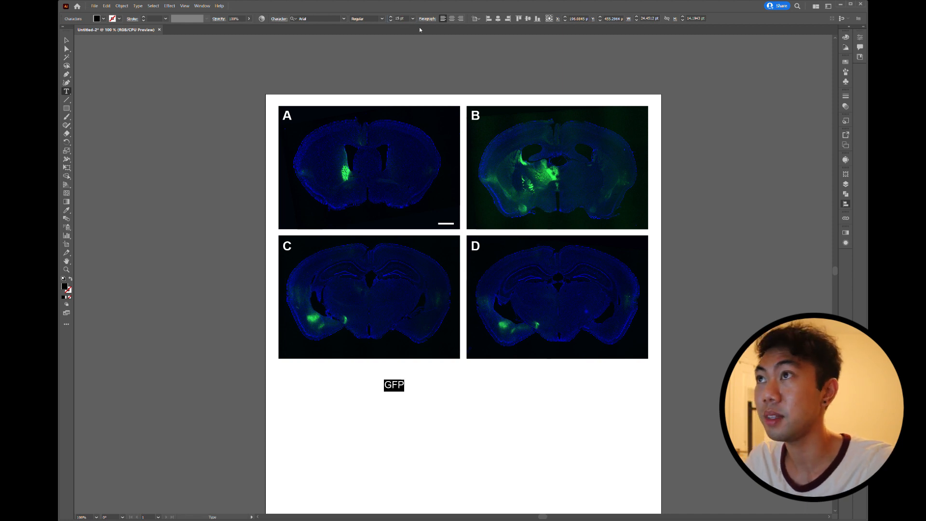
# - Move the GFP label into the upper-right corner of image A and recolour it with green sampled from the slice's fluorescent area
pyautogui.click(67, 40)
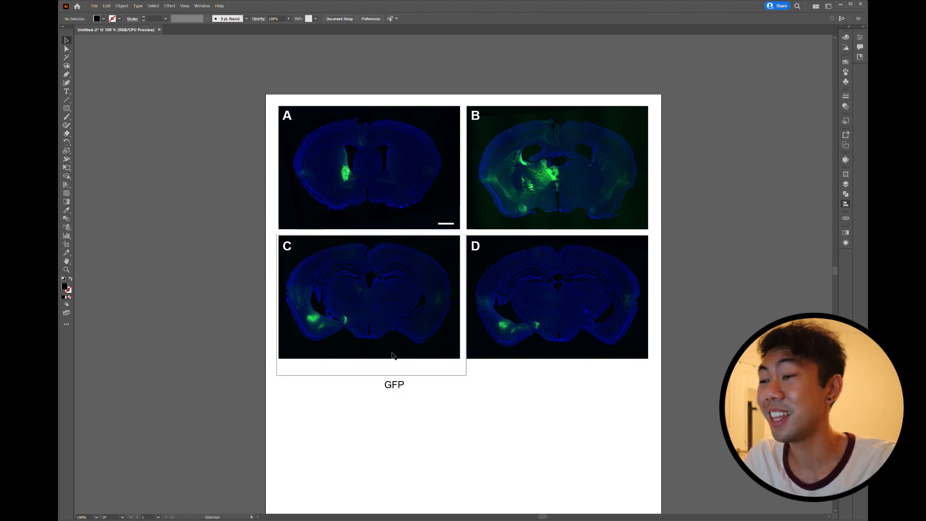
pyautogui.moveTo(395, 390); pyautogui.dragTo(448, 122)
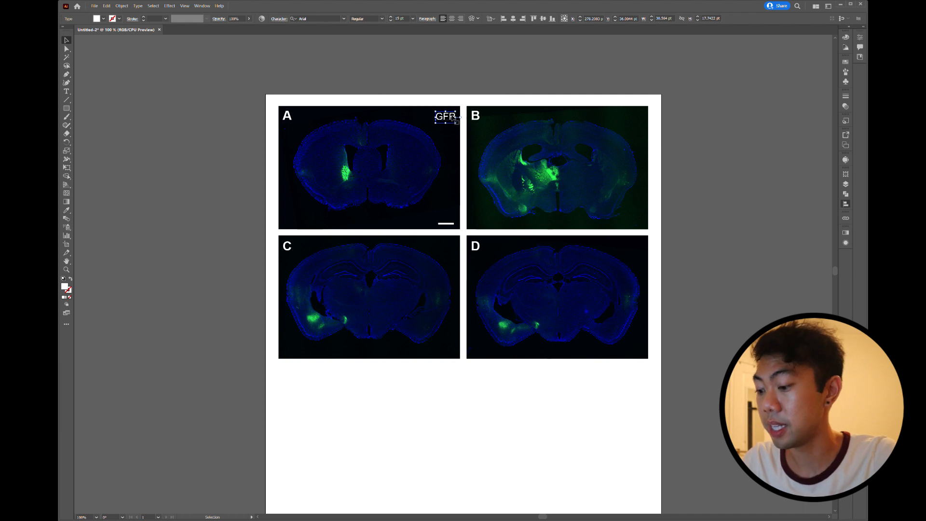
pyautogui.press('i')
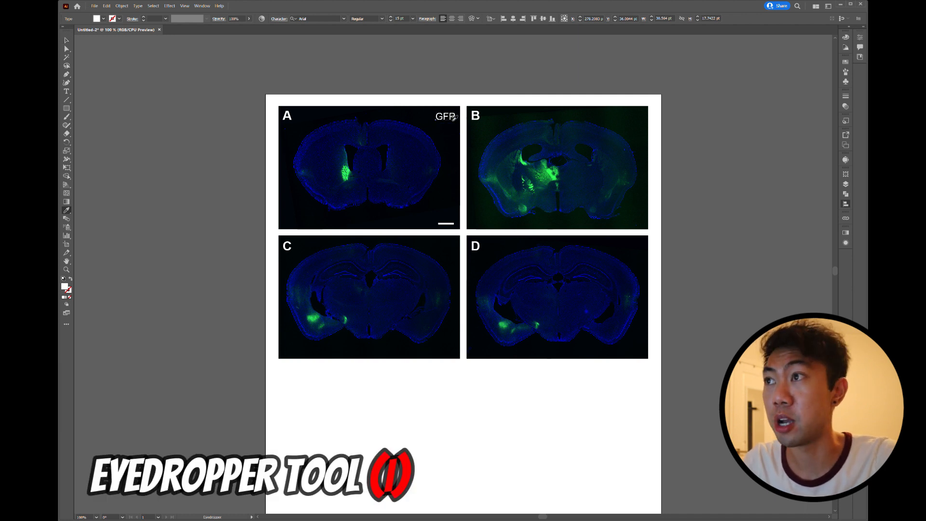
pyautogui.click(350, 175)
pyautogui.click(353, 172)
pyautogui.moveTo(351, 175); pyautogui.dragTo(347, 180)
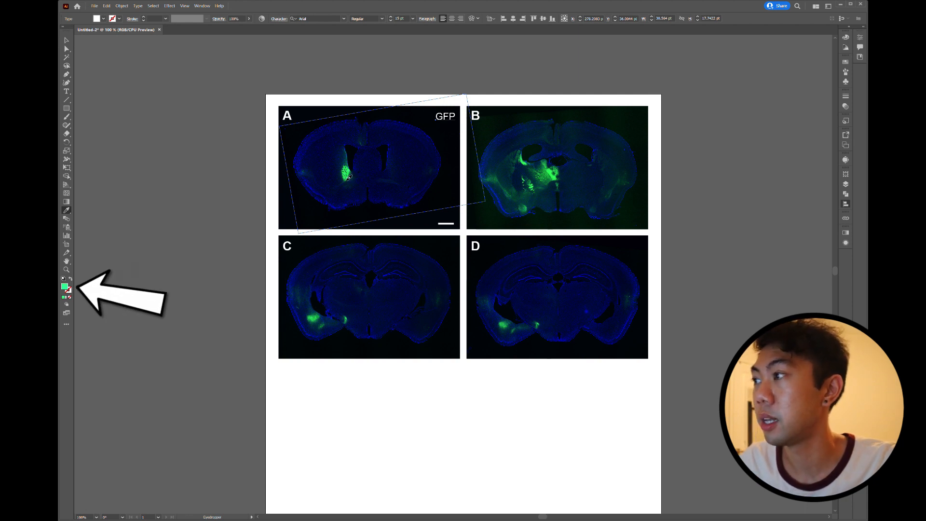
pyautogui.click(350, 182)
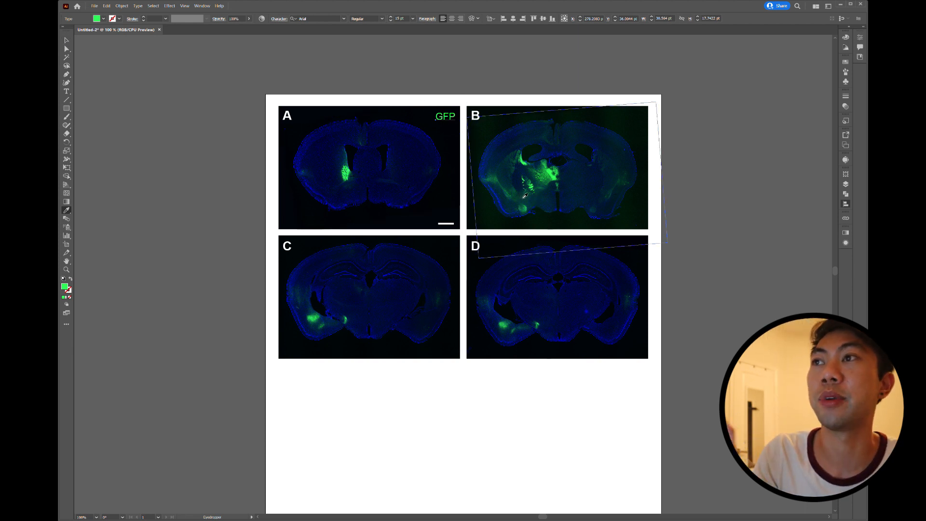
pyautogui.press('v')
pyautogui.click(257, 125)
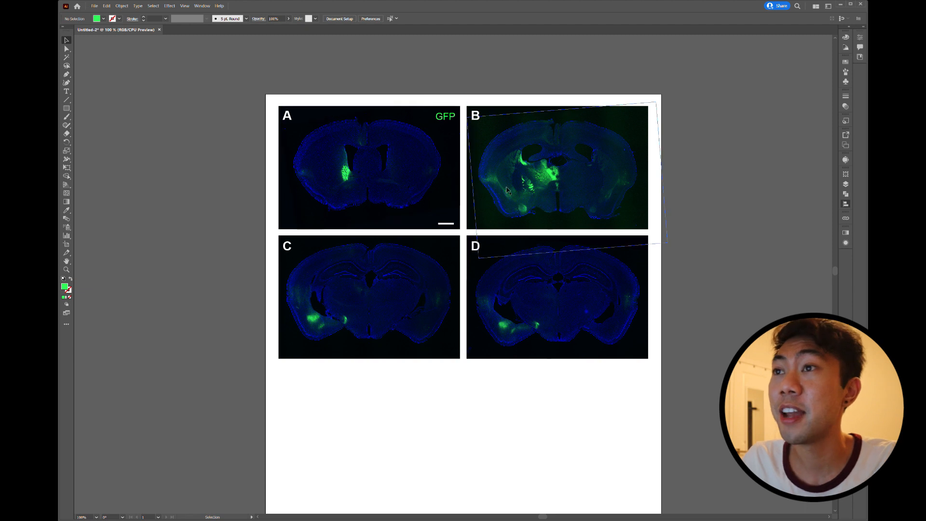
pyautogui.doubleClick(64, 288)
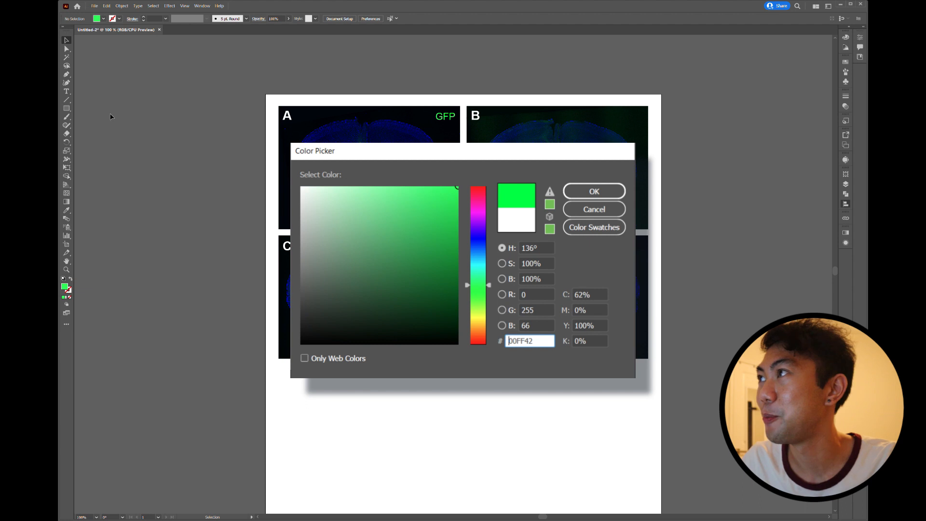
pyautogui.press('Escape')
# - Duplicate the GFP label directly beneath itself in image A and change the copy's text to DAPI
pyautogui.click(449, 120)
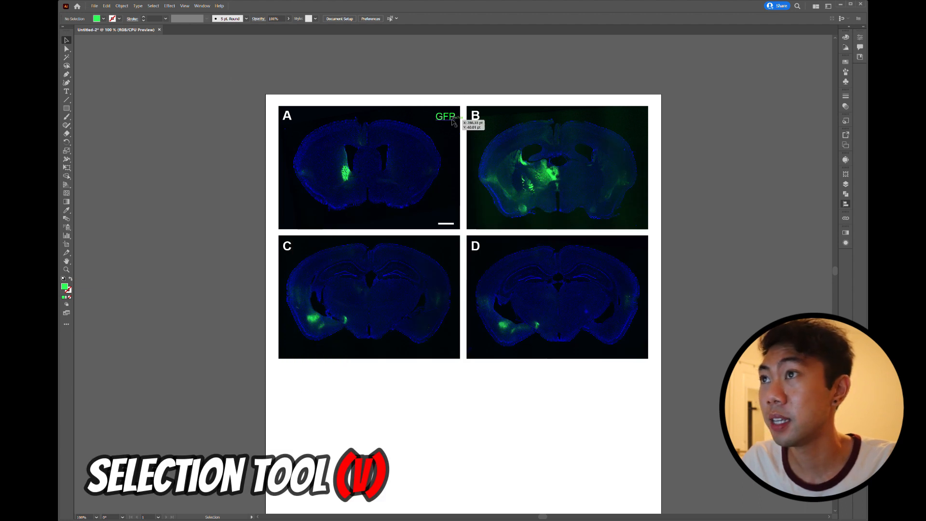
pyautogui.moveTo(452, 122)
pyautogui.mouseDown()
pyautogui.moveTo(457, 279)
pyautogui.moveTo(455, 131)
pyautogui.moveTo(449, 135)
pyautogui.mouseUp()
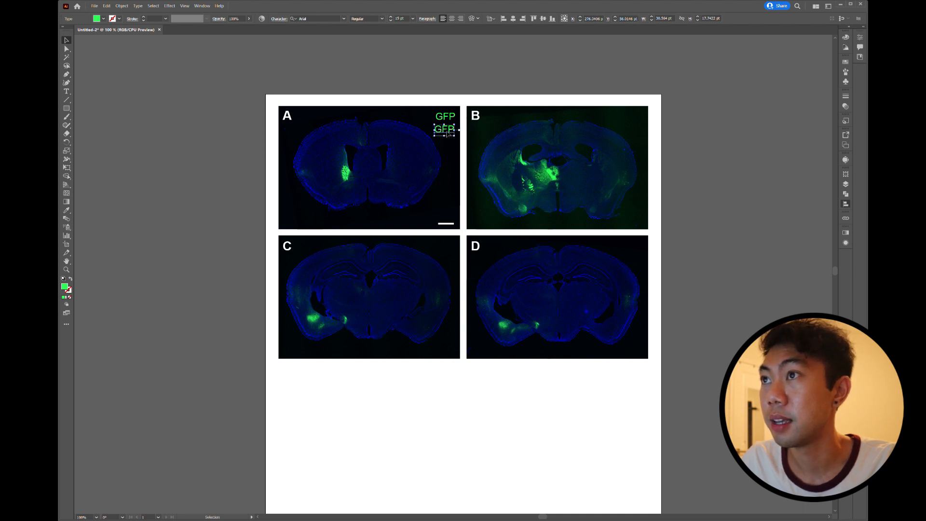
pyautogui.doubleClick(448, 134)
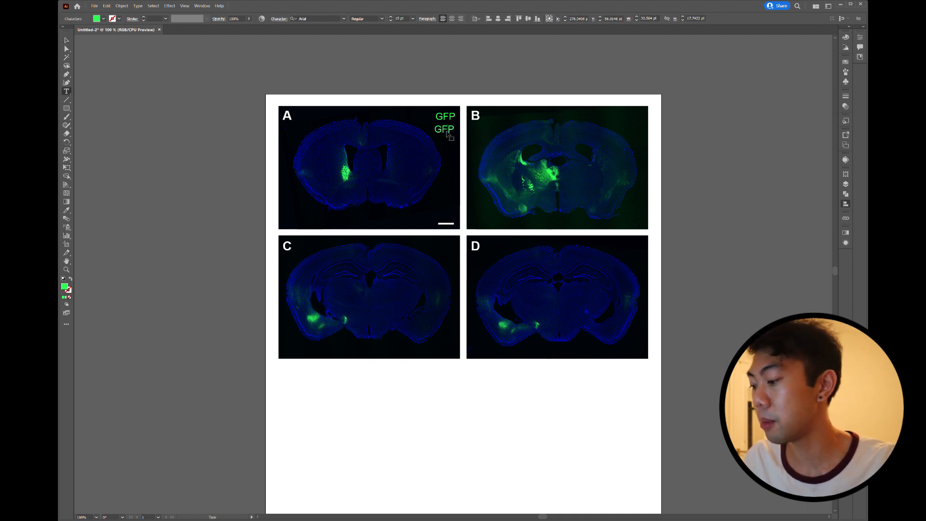
pyautogui.hotkey('ctrl', 'a')
pyautogui.write('DA')
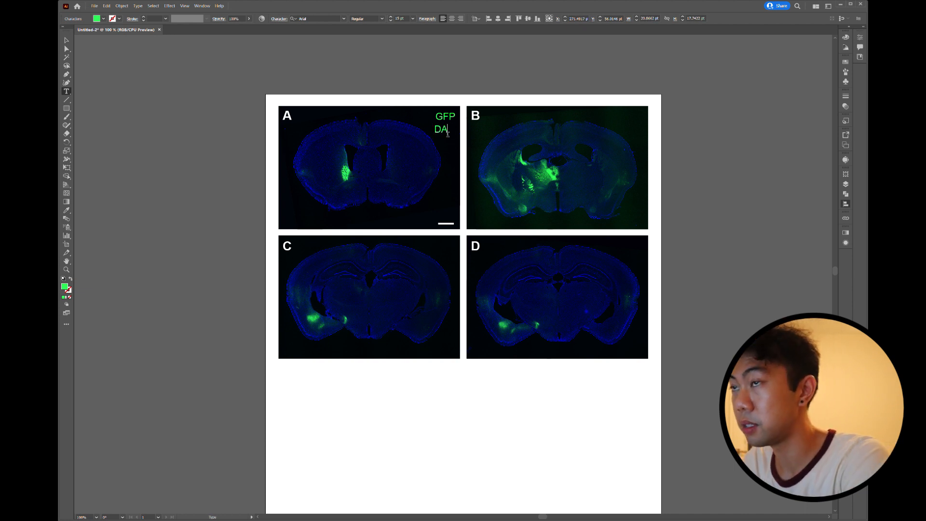
pyautogui.write('PI')
pyautogui.hotkey('ctrl', 'a')
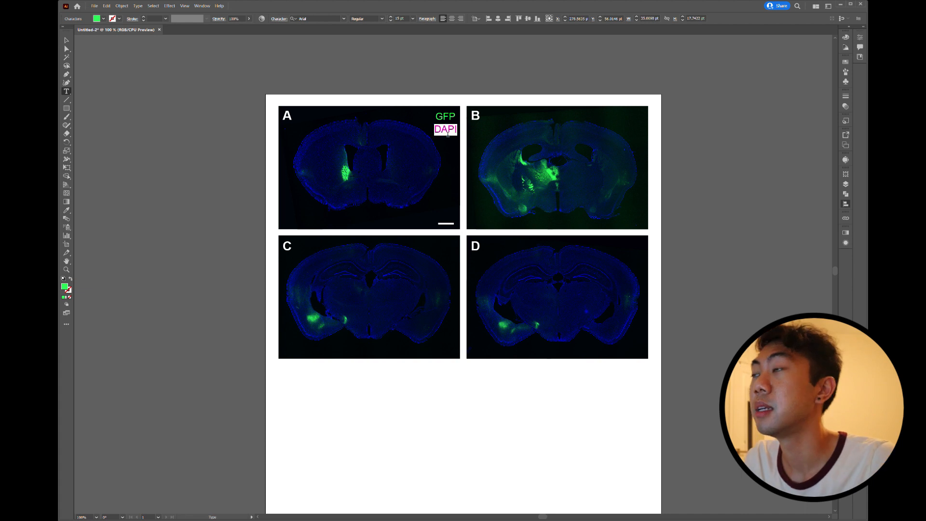
pyautogui.click(67, 41)
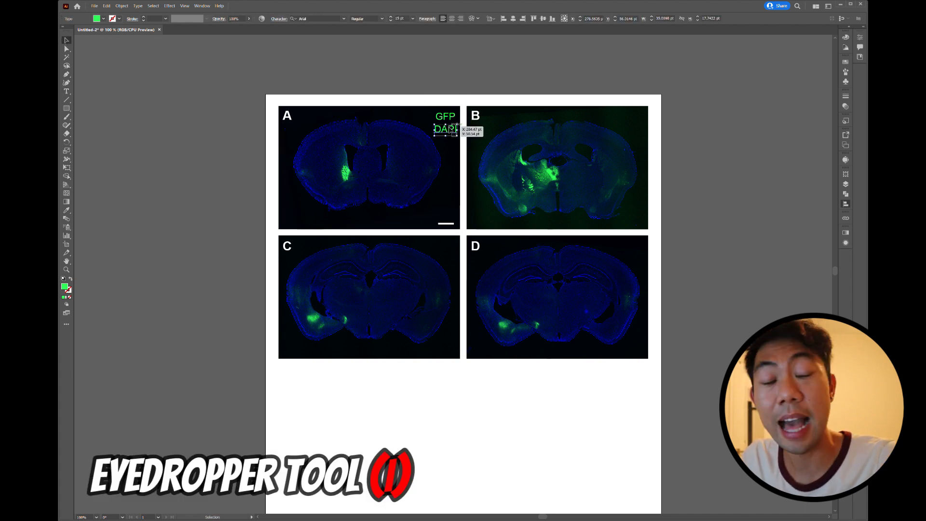
# - Recolour the DAPI label with a blue sampled from the brain slice in image A
pyautogui.press('i')
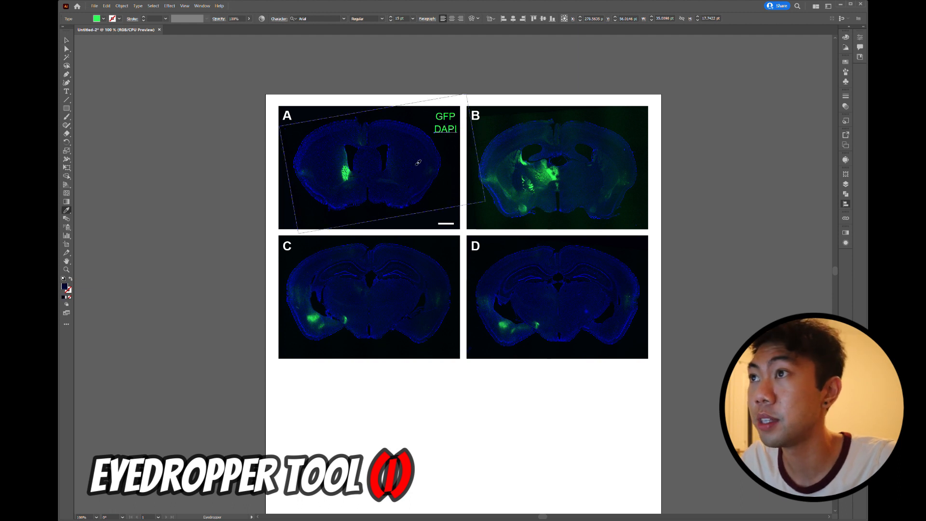
pyautogui.click(411, 169)
pyautogui.click(398, 201)
pyautogui.click(404, 211)
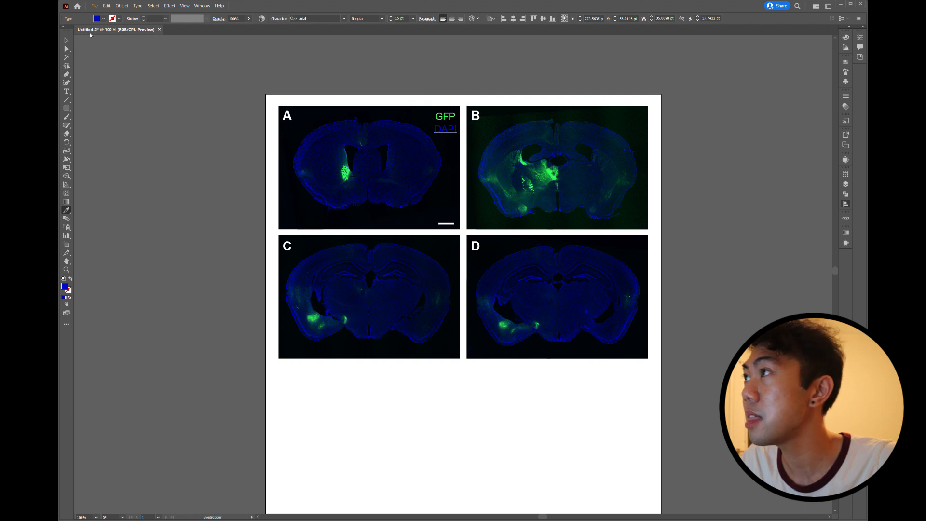
pyautogui.click(67, 40)
pyautogui.click(152, 92)
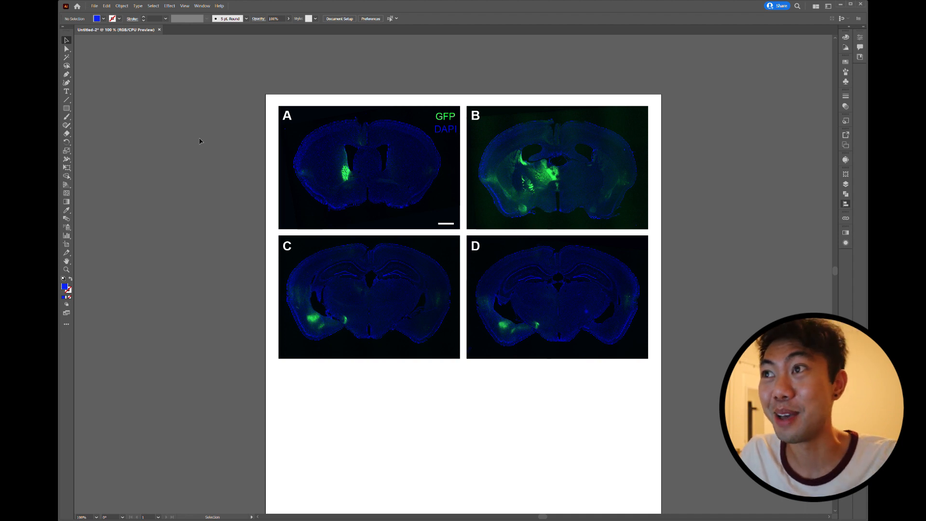
# - Nudge the DAPI label up slightly so it sits closer beneath the GFP label
pyautogui.click(446, 129)
pyautogui.click(454, 54)
pyautogui.click(454, 116)
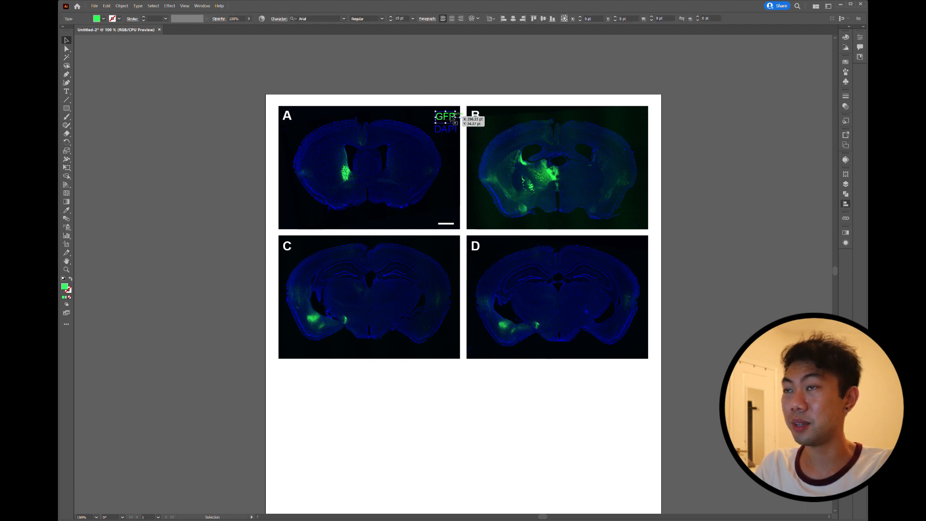
pyautogui.keyDown('shift'); pyautogui.click(452, 132); pyautogui.keyUp('shift')
pyautogui.keyDown('shift'); pyautogui.click(446, 116); pyautogui.keyUp('shift')
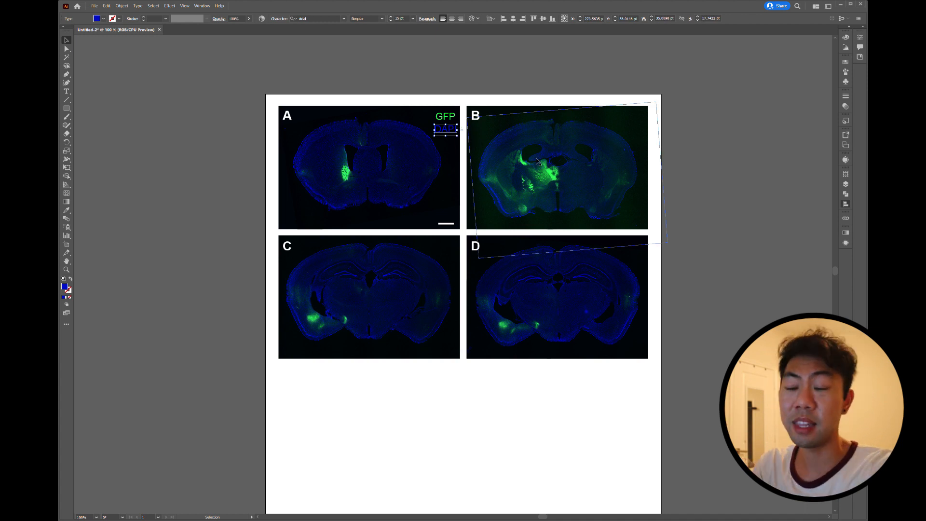
pyautogui.press('Up')
pyautogui.press('Up')
pyautogui.press('Up')
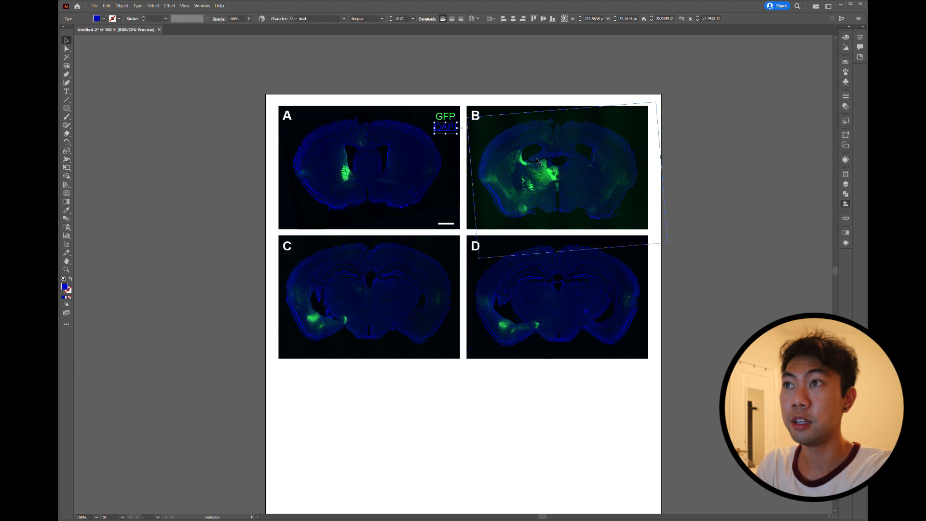
pyautogui.press('Up')
pyautogui.click(432, 85)
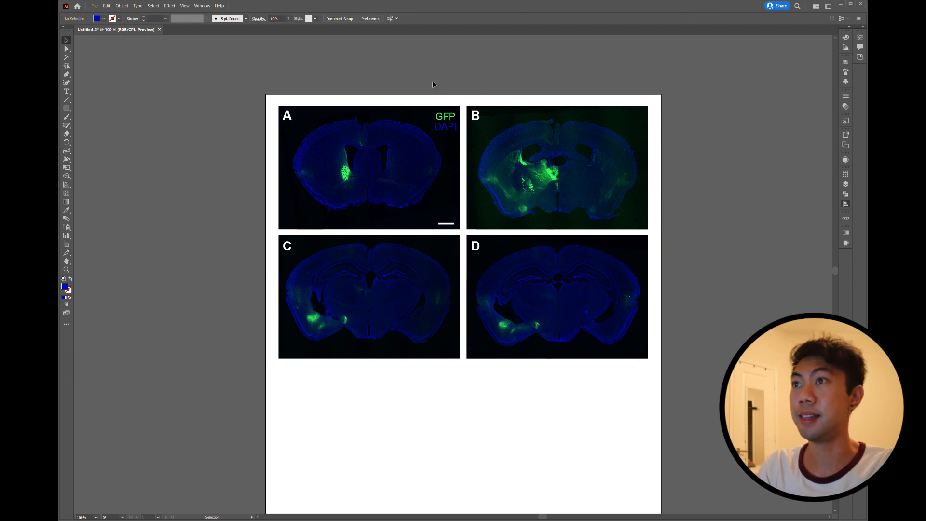
pyautogui.moveTo(448, 133); pyautogui.dragTo(456, 138)
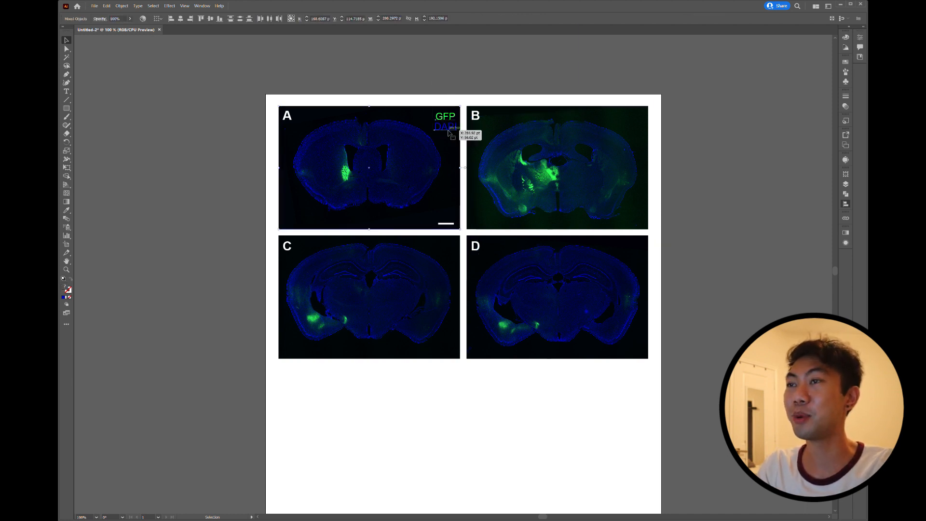
pyautogui.click(431, 81)
pyautogui.click(448, 120)
pyautogui.click(447, 77)
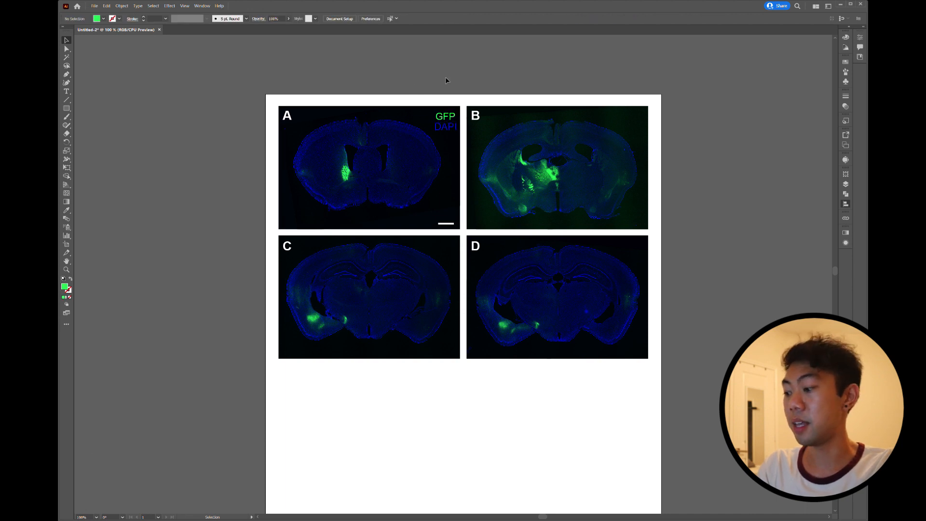
# - Try moving the GFP and DAPI labels together above image A, undo it, and toggle outline view on and off
pyautogui.click(452, 115)
pyautogui.keyDown('shift'); pyautogui.click(443, 128); pyautogui.keyUp('shift')
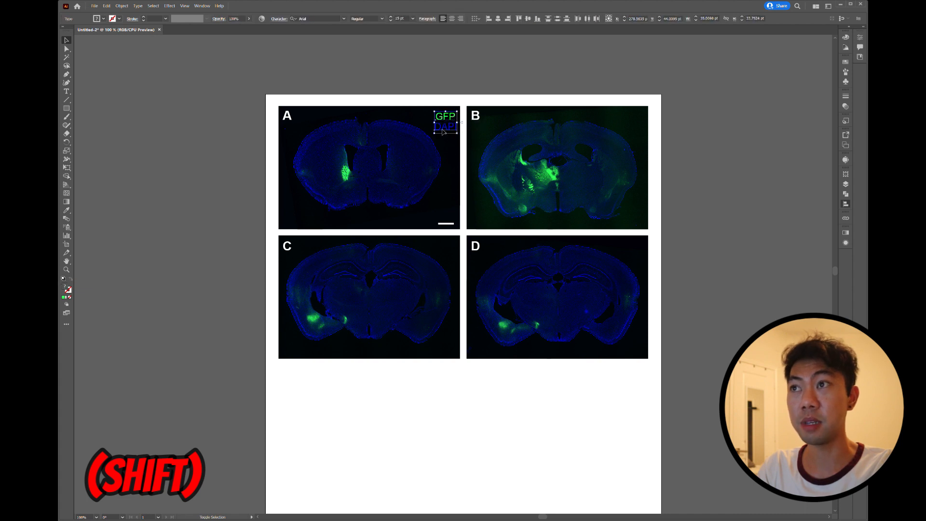
pyautogui.moveTo(457, 127); pyautogui.dragTo(457, 73)
pyautogui.hotkey('ctrl', 'z')
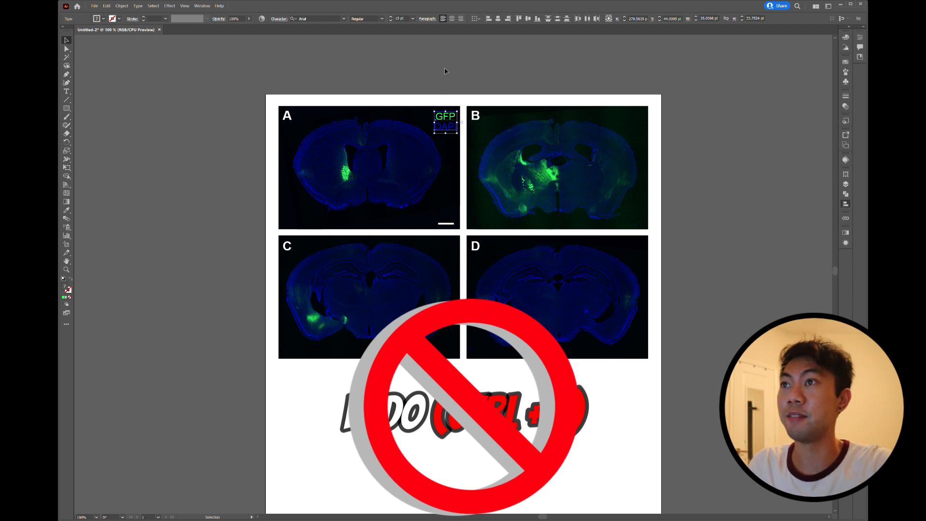
pyautogui.click(444, 68)
pyautogui.hotkey('ctrl', 'y')
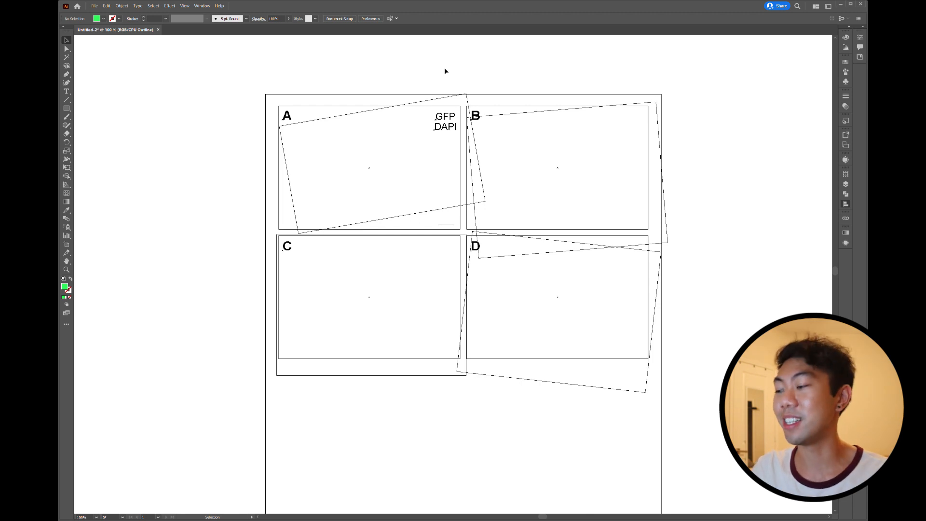
pyautogui.hotkey('ctrl', 'y')
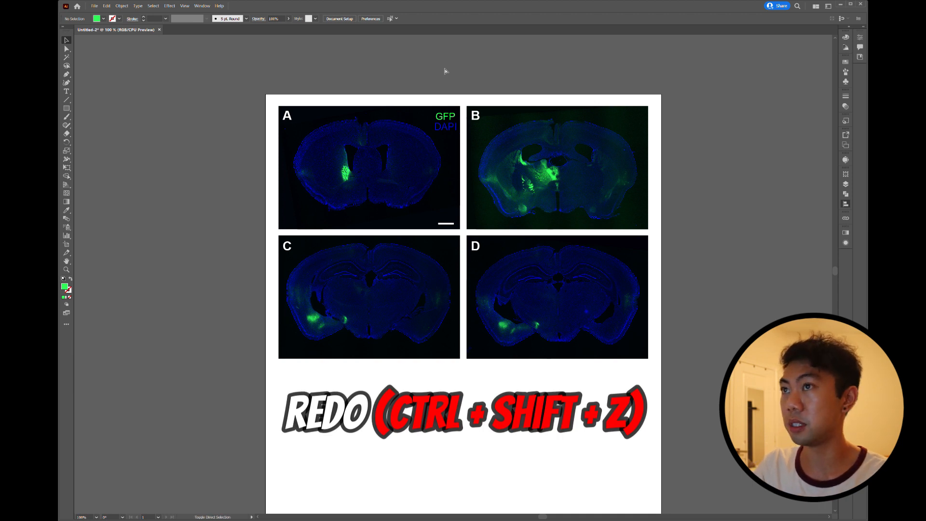
# - Nudge the GFP and DAPI labels together slightly left within image A and group them
pyautogui.hotkey('ctrl', 'shift', 'z')
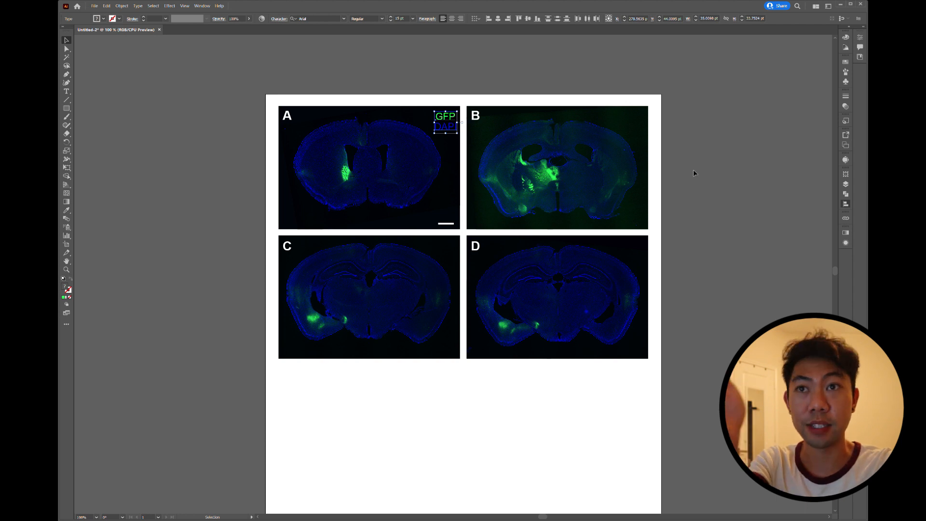
pyautogui.press('Left')
pyautogui.press('Left')
pyautogui.press('Left')
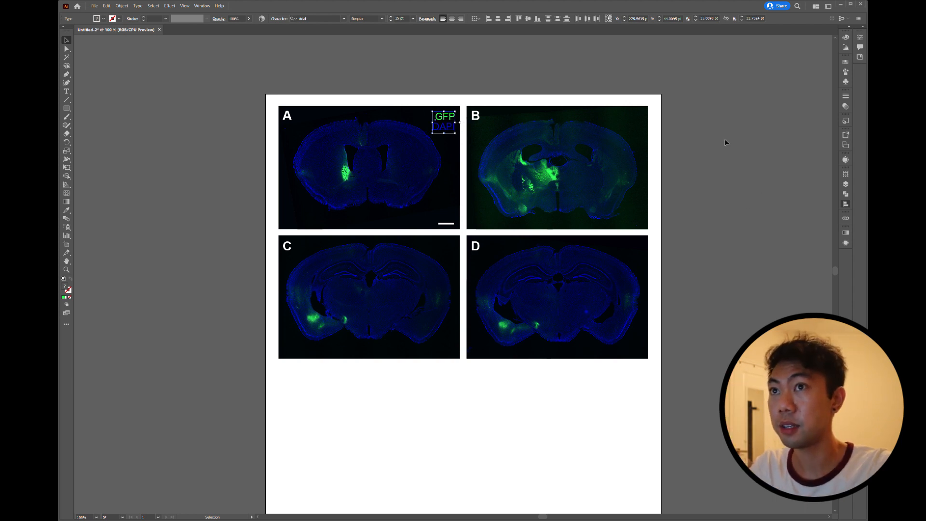
pyautogui.press('a')
pyautogui.press('v')
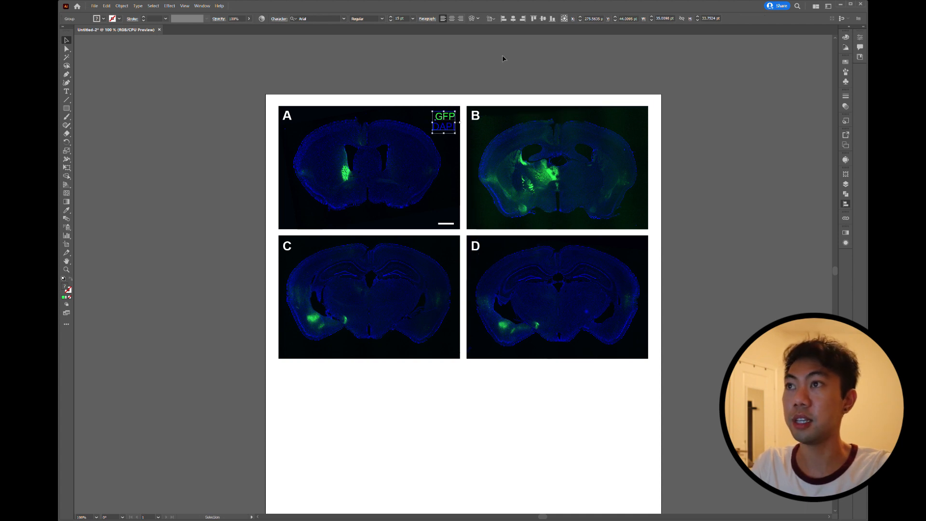
pyautogui.hotkey('ctrl', 'shift', 'a')
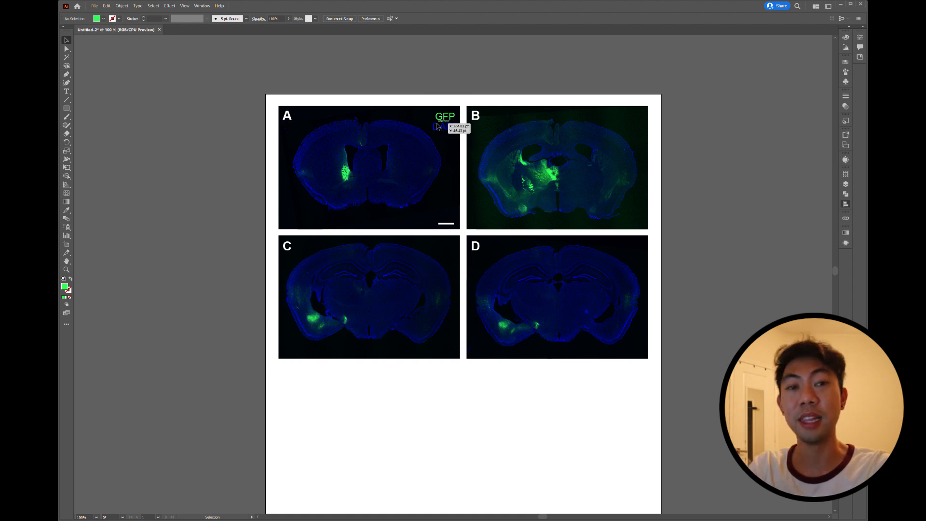
# - Align the top edges of panel label A and the grouped GFP and DAPI labels
pyautogui.click(287, 116)
pyautogui.keyDown('shift'); pyautogui.click(441, 120); pyautogui.keyUp('shift')
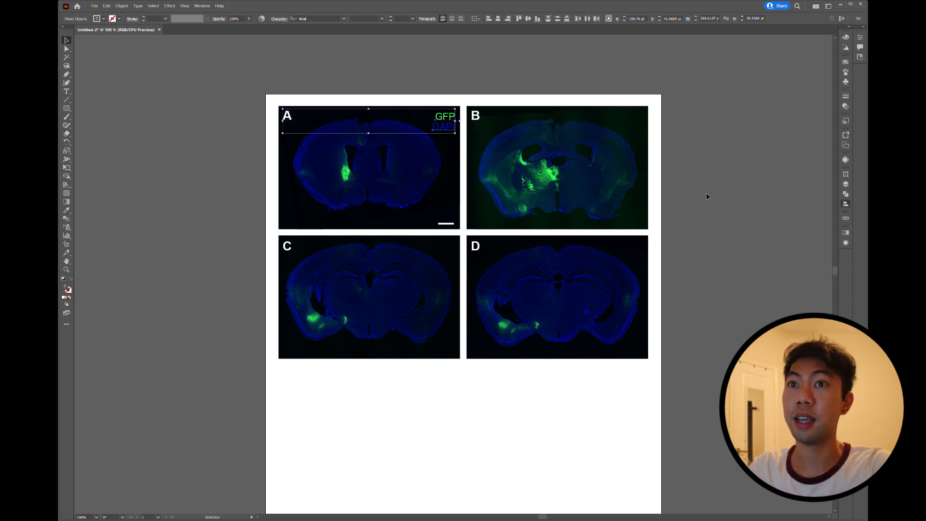
pyautogui.click(803, 191)
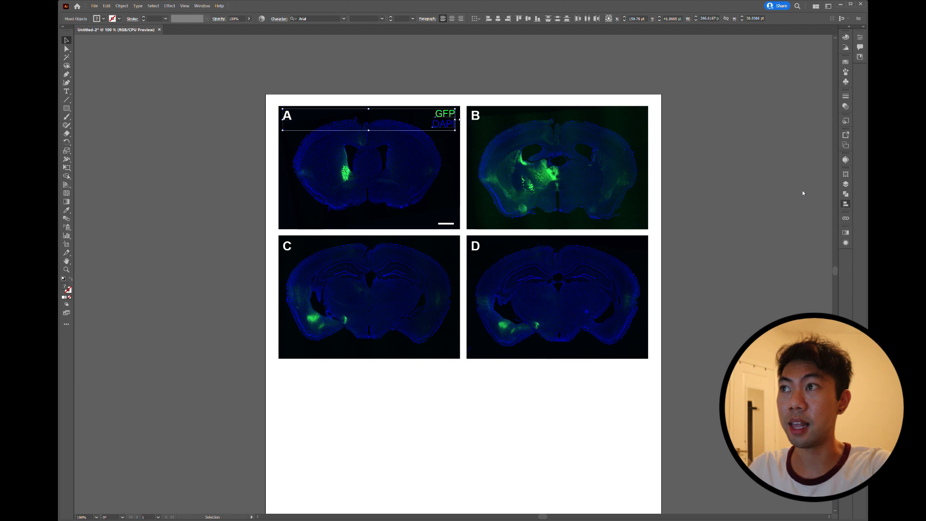
pyautogui.click(778, 292)
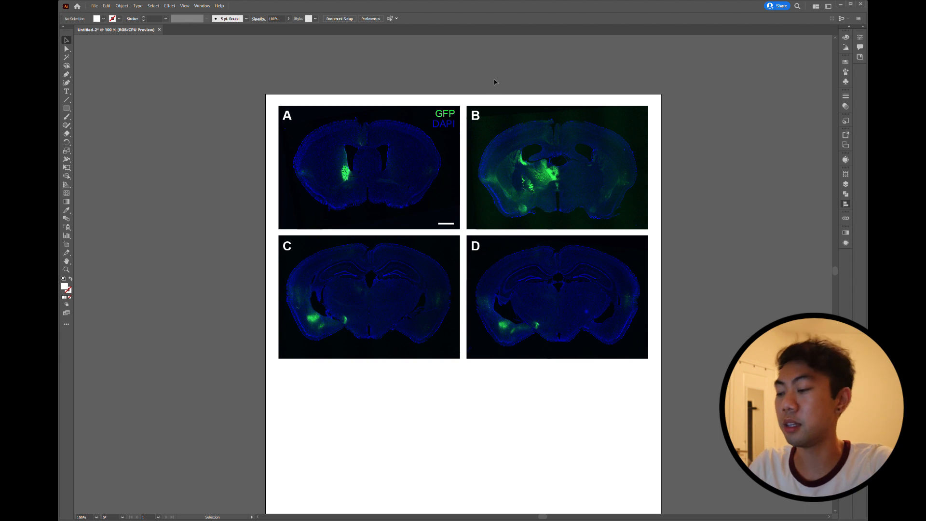
# - Duplicate the GFP label and place the copy just above the scale bar in image A
pyautogui.write('GFP')
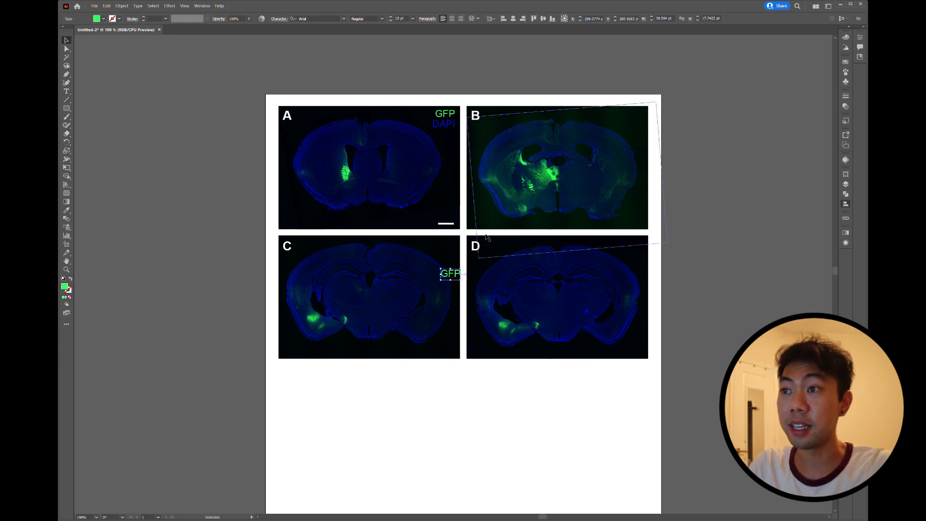
pyautogui.moveTo(450, 273); pyautogui.dragTo(438, 215)
pyautogui.doubleClick(433, 214)
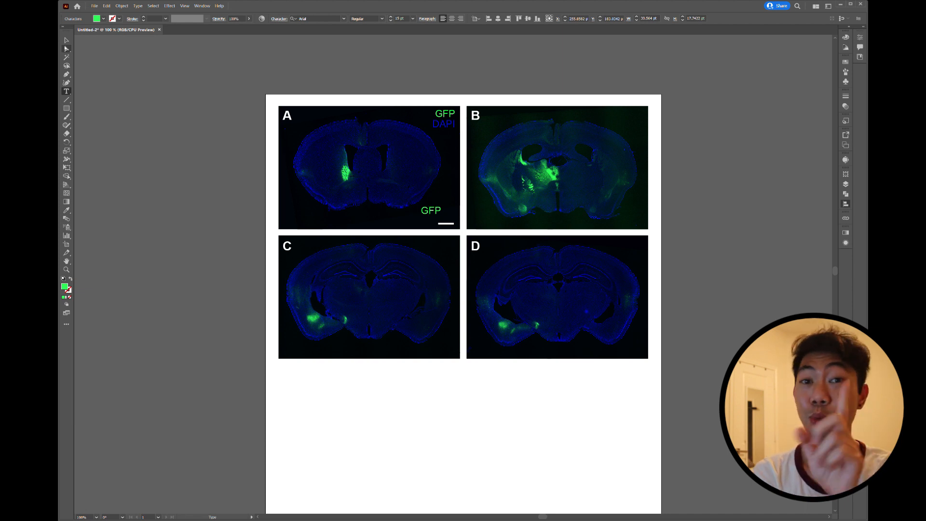
pyautogui.click(224, 156)
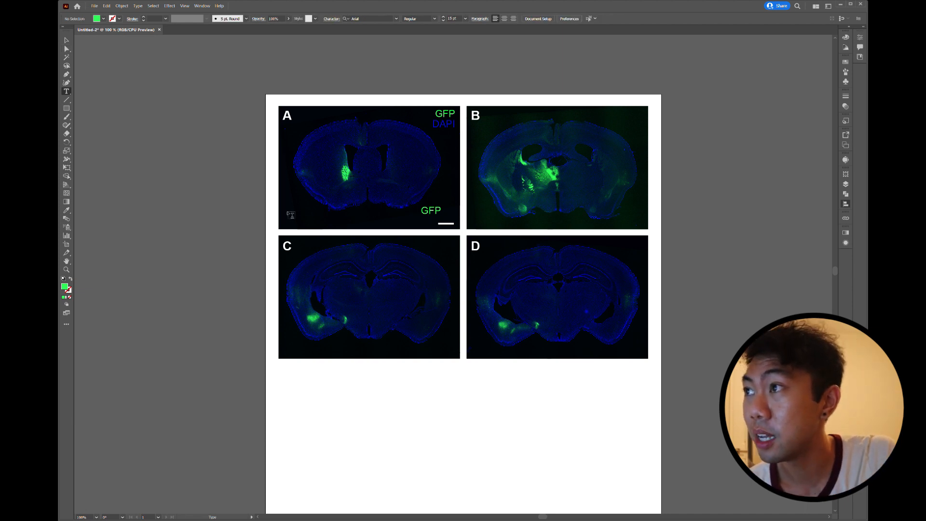
pyautogui.press('v')
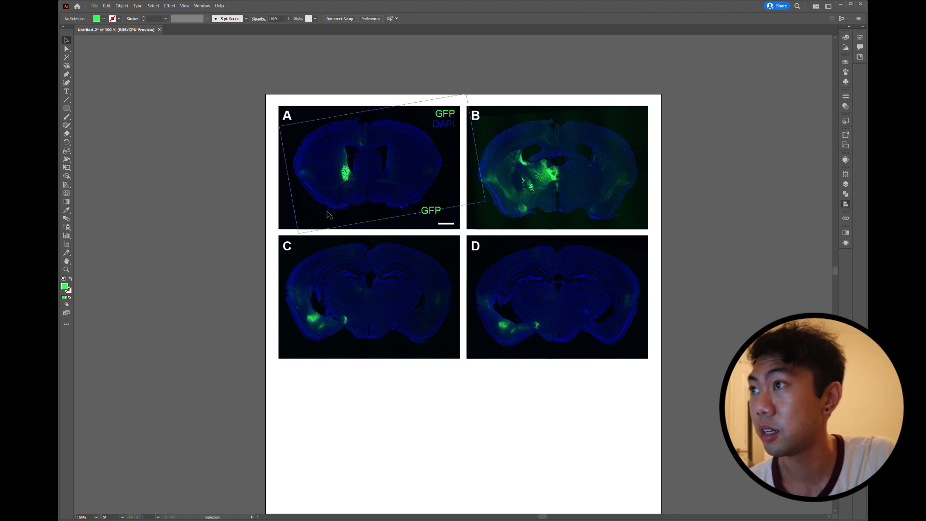
# - Isolate the unmasked source picture of image A and examine its built-in scale bar up close
pyautogui.doubleClick(321, 220)
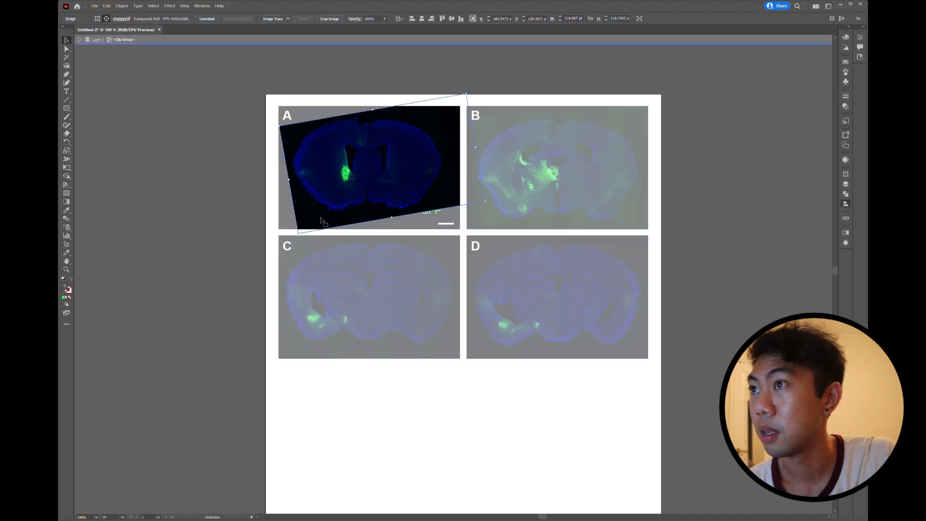
pyautogui.doubleClick(432, 207)
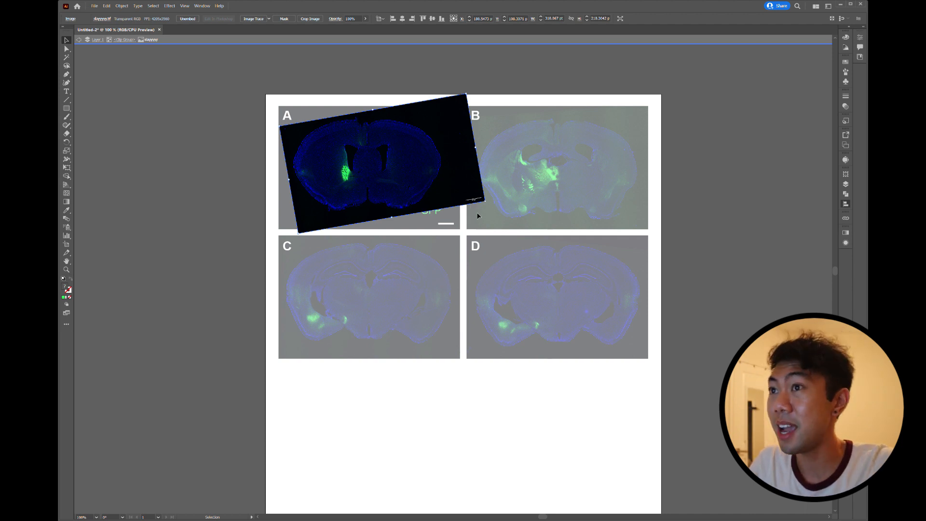
pyautogui.hotkey('ctrl', '+')
pyautogui.hotkey('ctrl', '+')
pyautogui.hotkey('ctrl', '+')
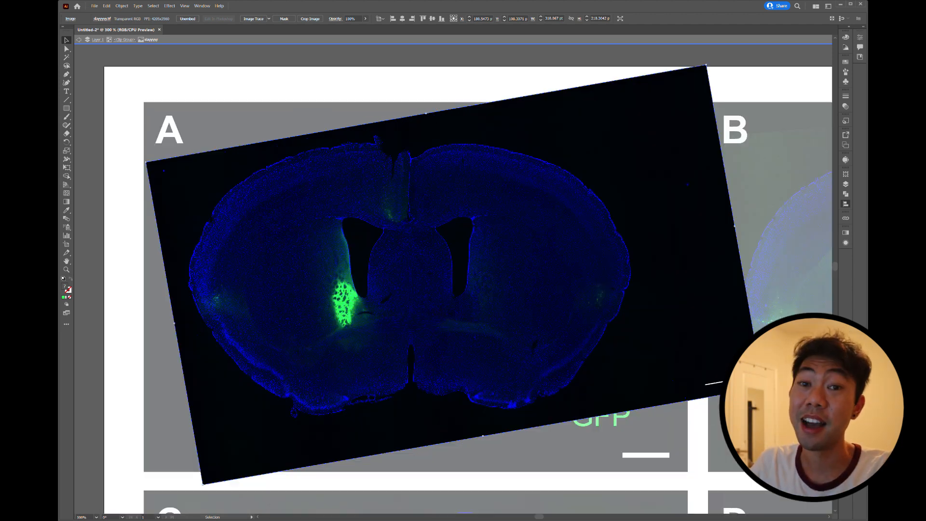
pyautogui.press('a')
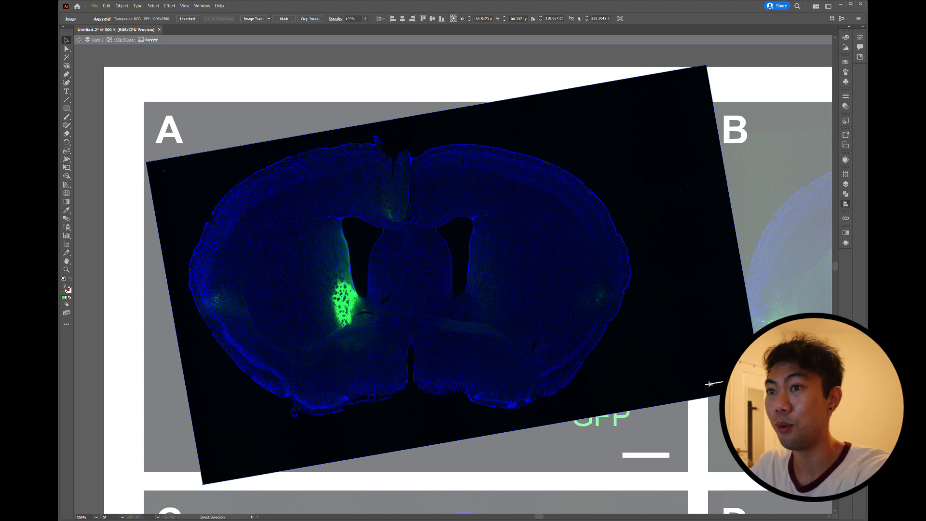
pyautogui.hotkey('ctrl', '-')
pyautogui.hotkey('ctrl', '-')
pyautogui.hotkey('ctrl', '-')
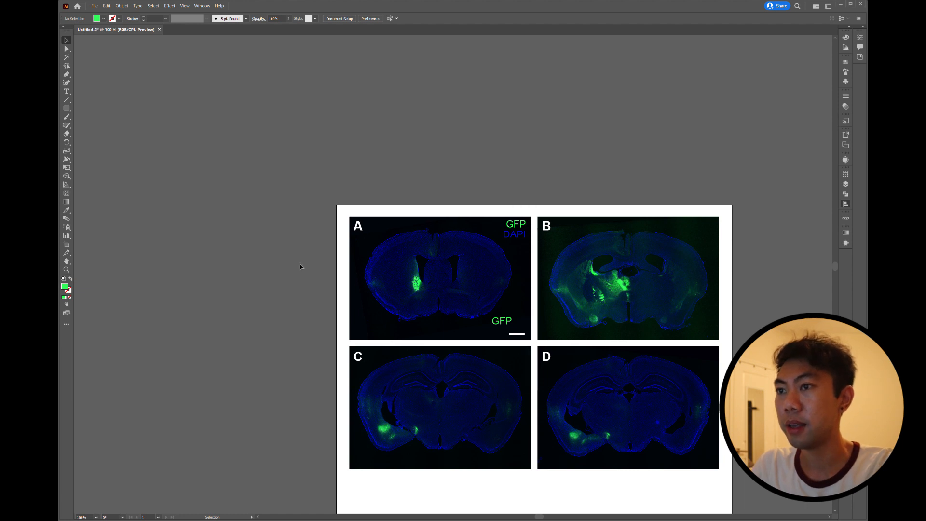
# - Change the text of the copied label above the scale bar to "500 µm" and colour it white
pyautogui.doubleClick(496, 324)
pyautogui.doubleClick(503, 322)
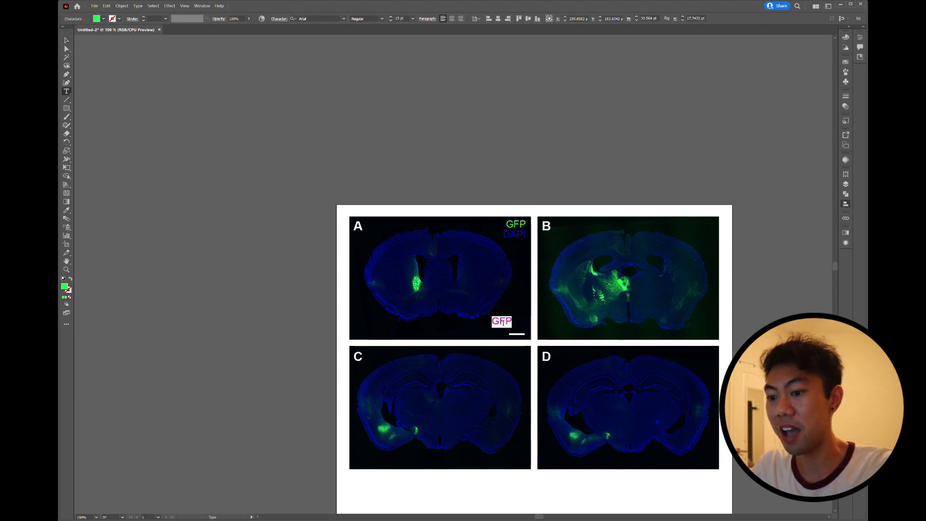
pyautogui.write('500')
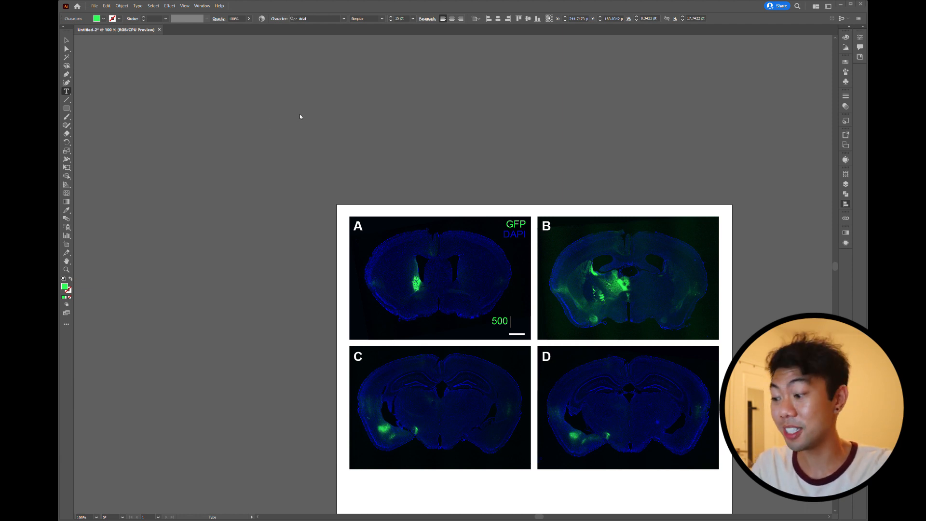
pyautogui.write('µm')
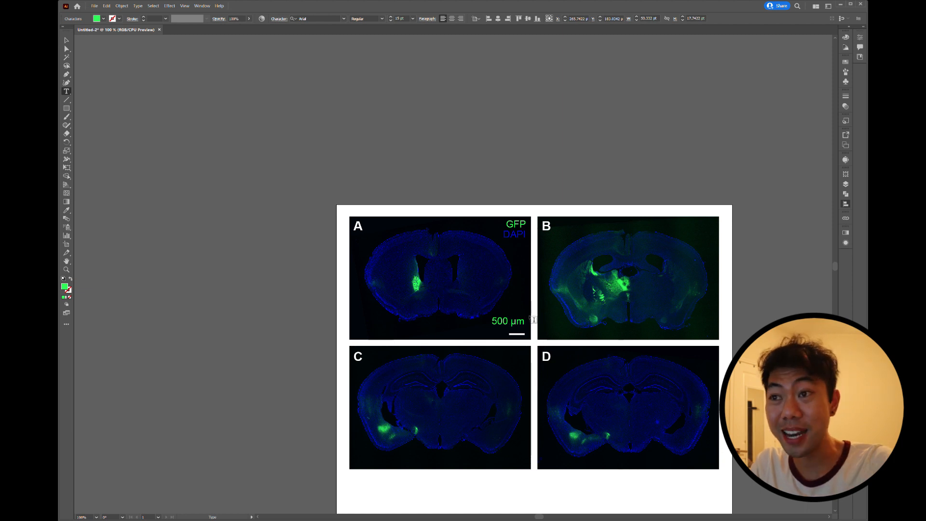
pyautogui.moveTo(530, 321); pyautogui.dragTo(286, 257)
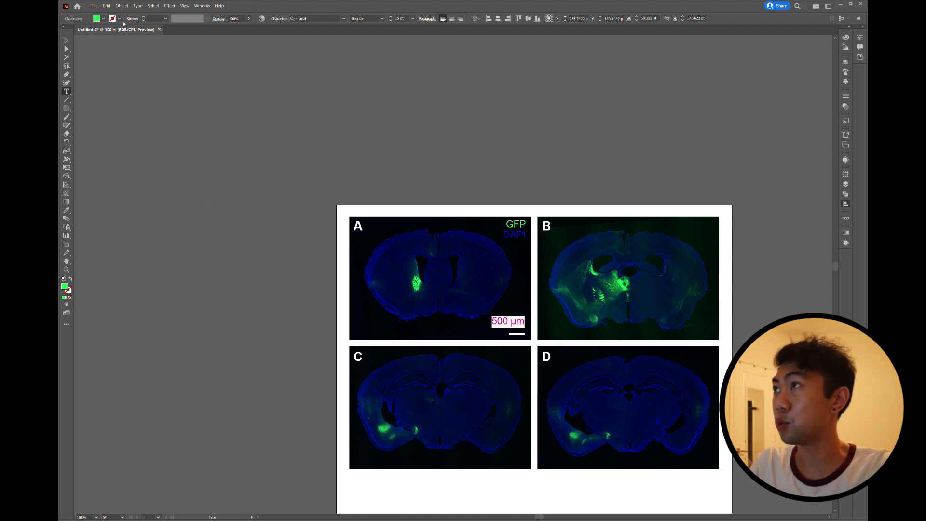
pyautogui.click(228, 128)
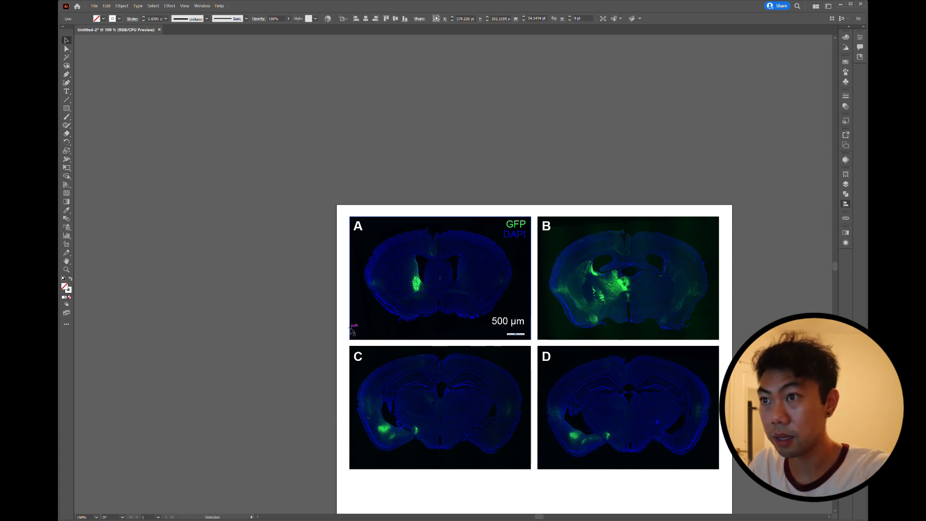
# - Nudge the 500 µm label down closer to the scale bar in image A
pyautogui.click(510, 322)
pyautogui.press('Down')
pyautogui.press('Down')
pyautogui.press('Down')
pyautogui.press('Down')
pyautogui.press('Down')
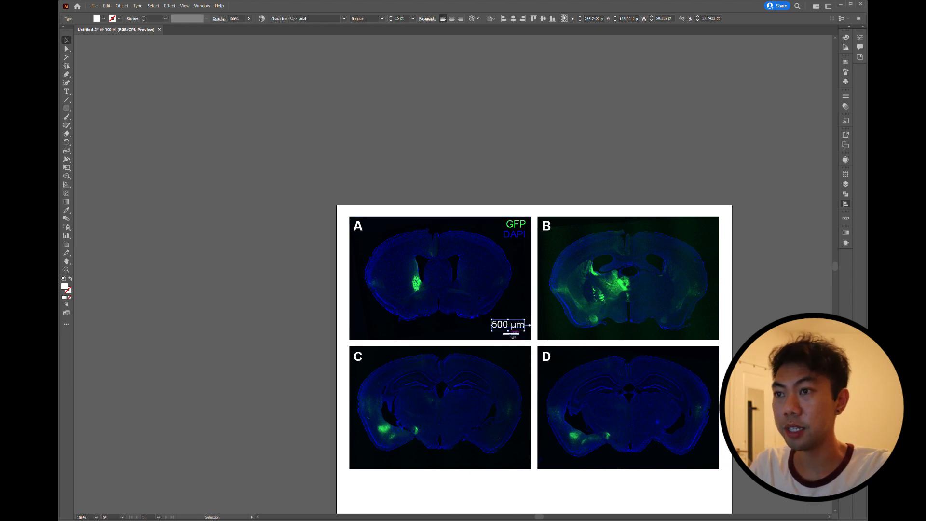
# - Centre the 500 µm label and the scale bar horizontally on each other and nudge both slightly to the right
pyautogui.keyDown('shift'); pyautogui.click(515, 334); pyautogui.keyUp('shift')
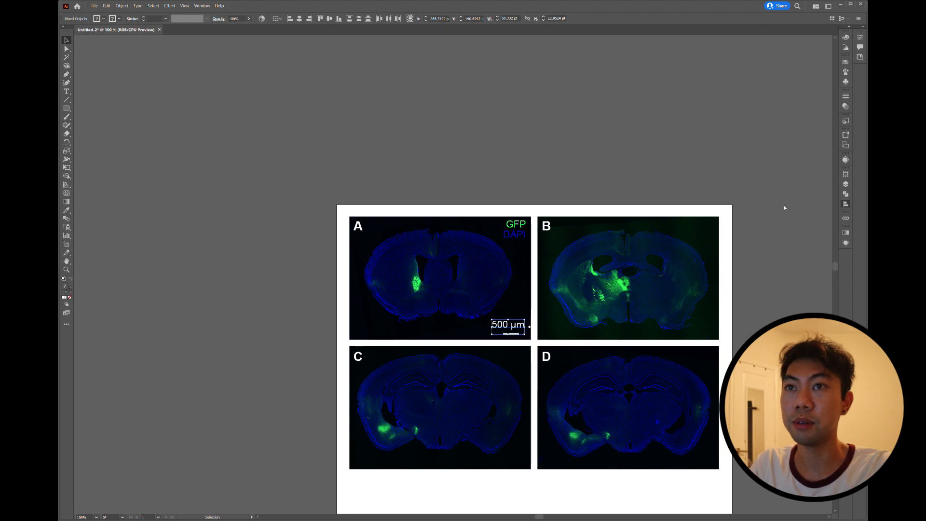
pyautogui.press('Right')
pyautogui.press('Right')
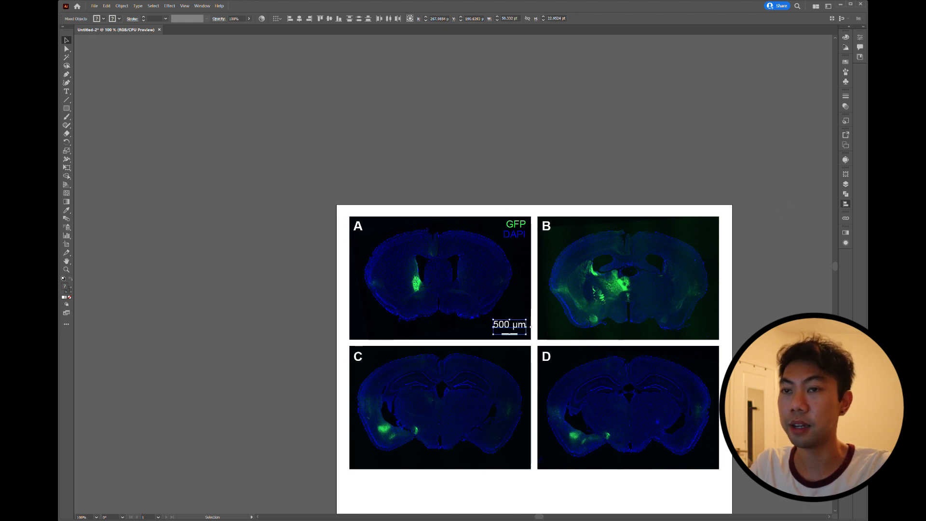
pyautogui.click(786, 311)
# - Nudge only the 500 µm label down a little more to tighten the gap above the scale bar
pyautogui.click(516, 327)
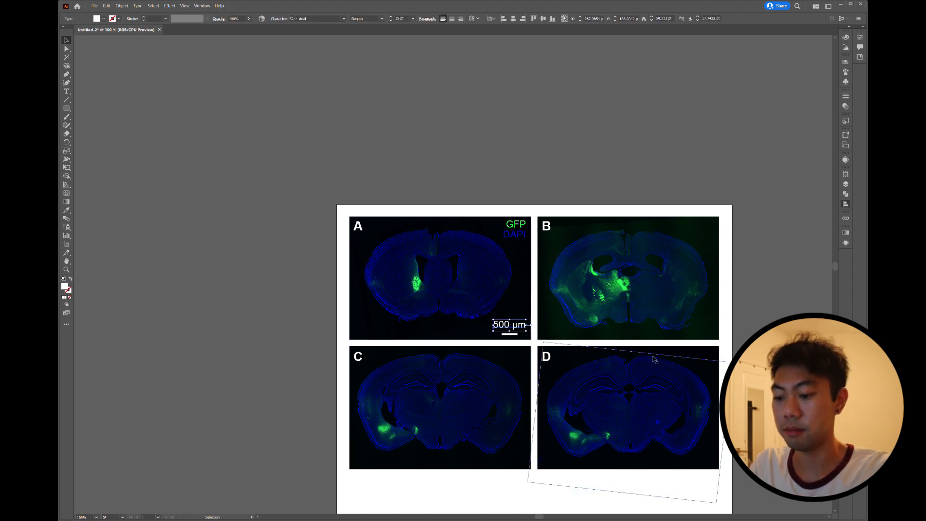
pyautogui.press('Down')
pyautogui.press('Down')
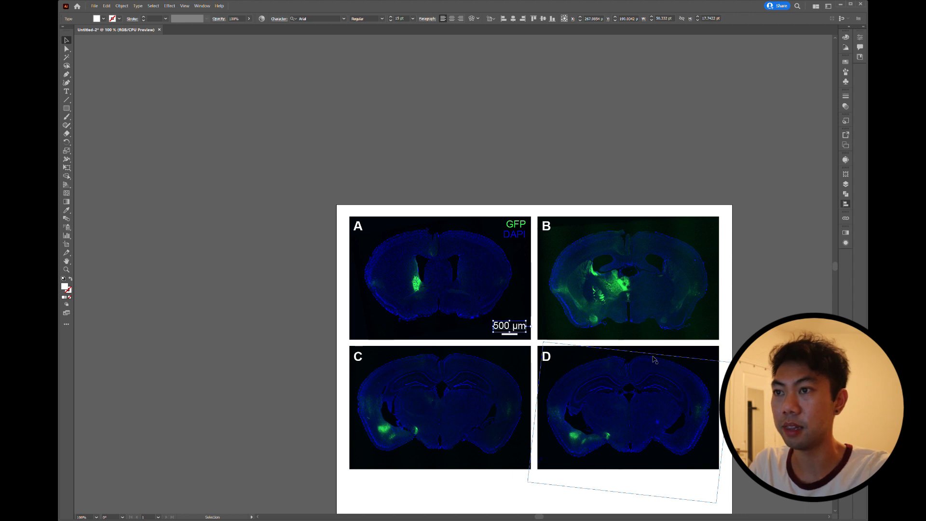
pyautogui.click(785, 312)
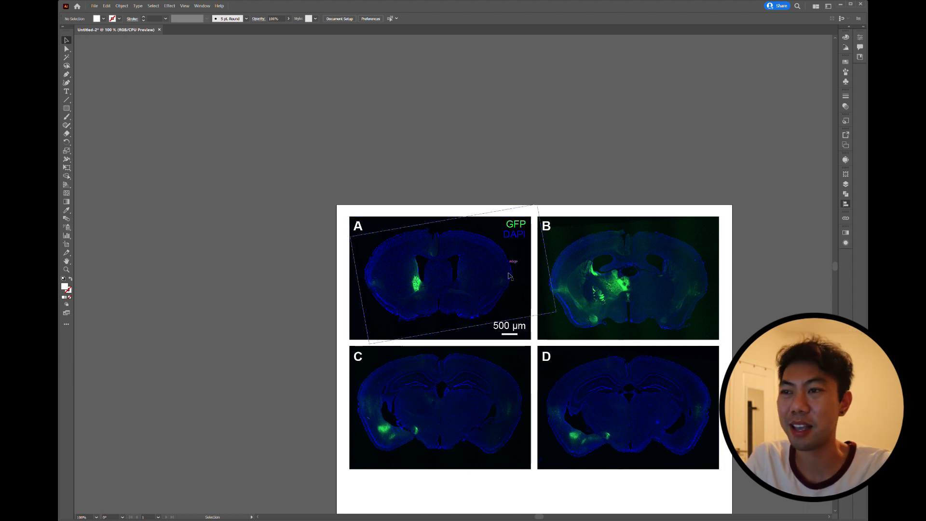
# - Group the 500 µm label with the scale bar
pyautogui.click(511, 336)
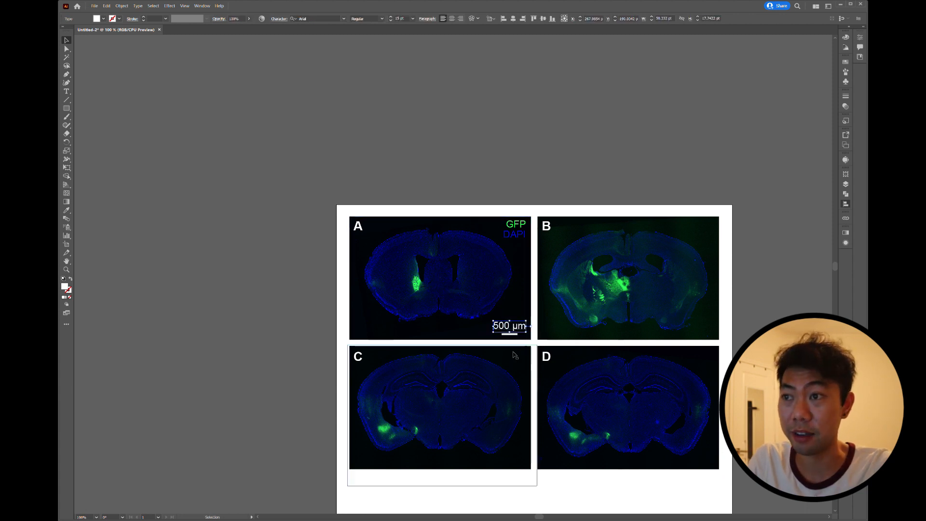
pyautogui.keyDown('shift'); pyautogui.click(509, 334); pyautogui.keyUp('shift')
pyautogui.click(637, 485)
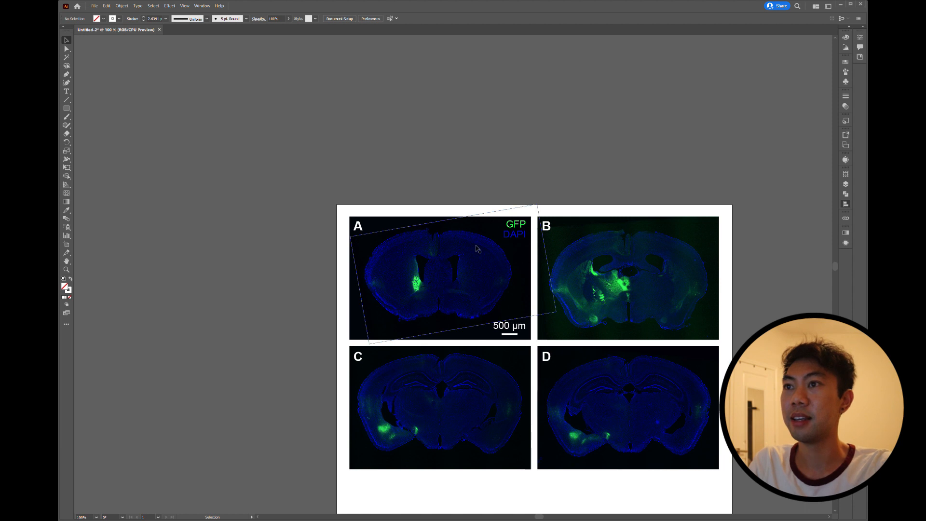
# - Select the grouped GFP and DAPI labels together with the grouped scale bar and its label
pyautogui.click(511, 224)
pyautogui.keyDown('shift'); pyautogui.click(522, 328); pyautogui.keyUp('shift')
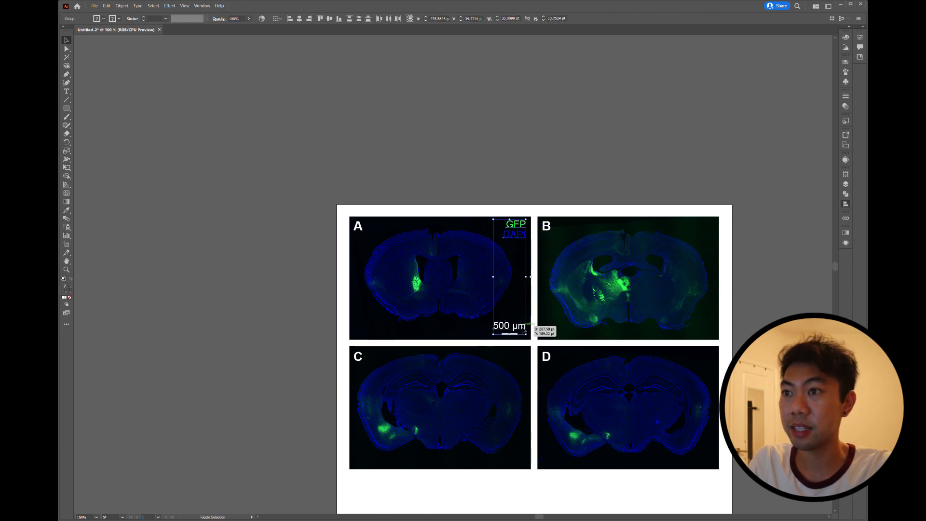